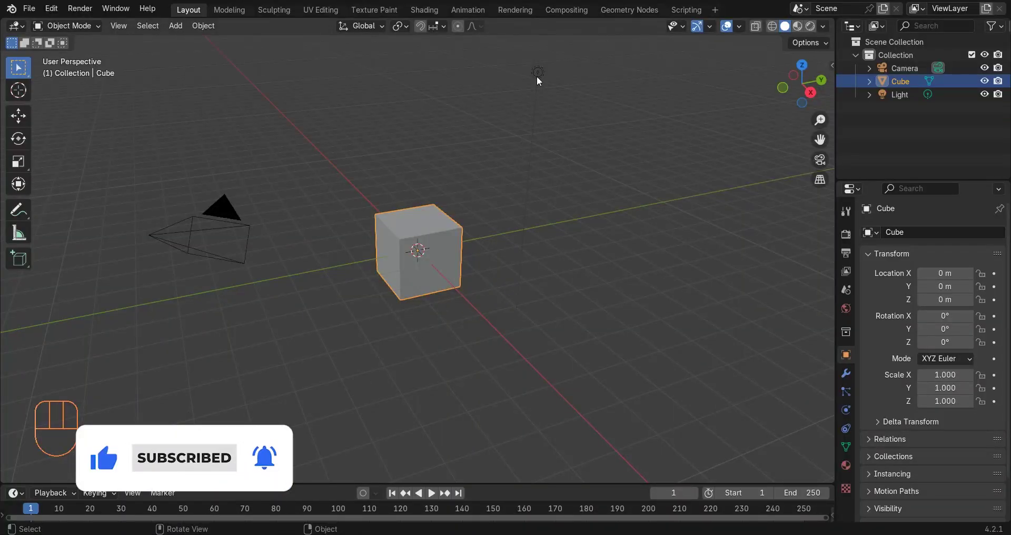
Delete the default light and the default cube from the scene
{"action": "left_click", "coordinate": [537, 76]}
{"action": "key", "text": "x"}
{"action": "left_click", "coordinate": [548, 217]}
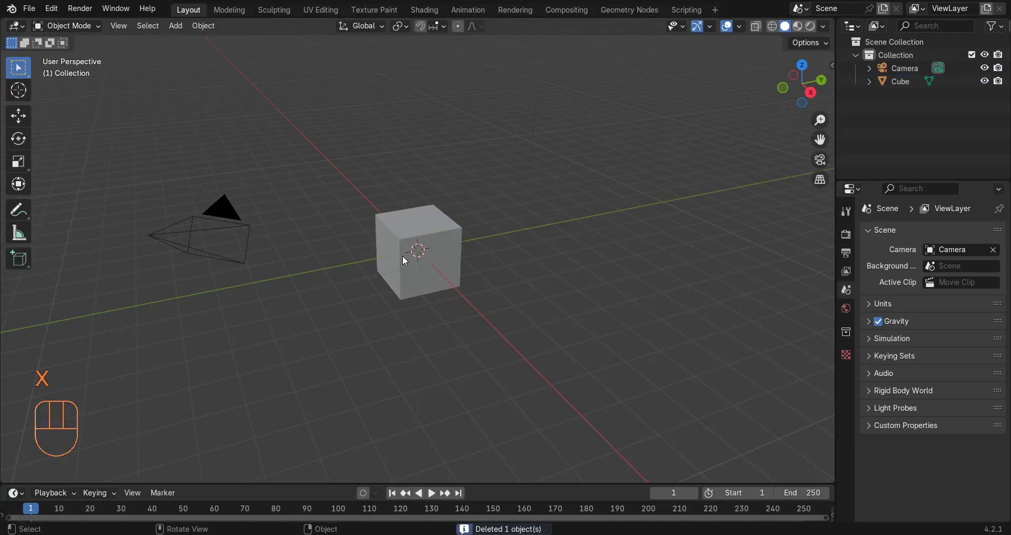
{"action": "left_click", "coordinate": [434, 243]}
{"action": "key", "text": "x"}
{"action": "key", "text": "x"}
Add a UV sphere with 64 segments and 32 rings at the scene origin
{"action": "left_click", "coordinate": [176, 27]}
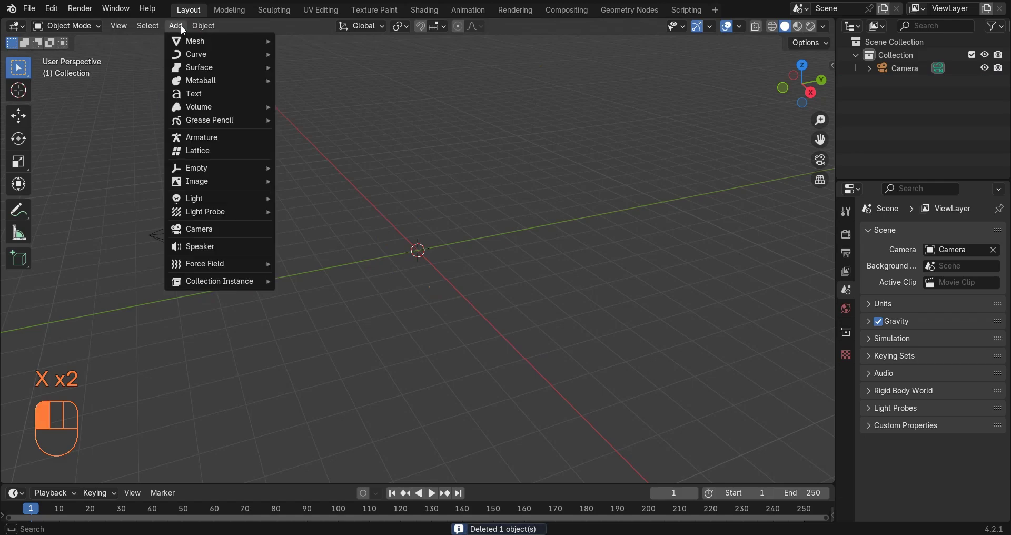
{"action": "mouse_move", "coordinate": [212, 41]}
{"action": "left_click", "coordinate": [324, 79]}
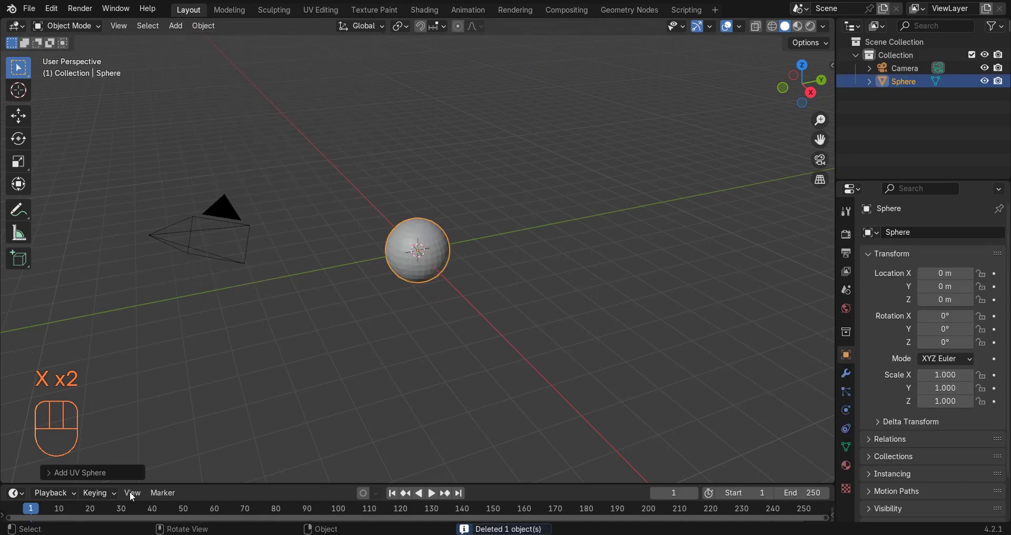
{"action": "left_click", "coordinate": [89, 472]}
{"action": "left_click", "coordinate": [160, 330]}
{"action": "type", "text": "6"}
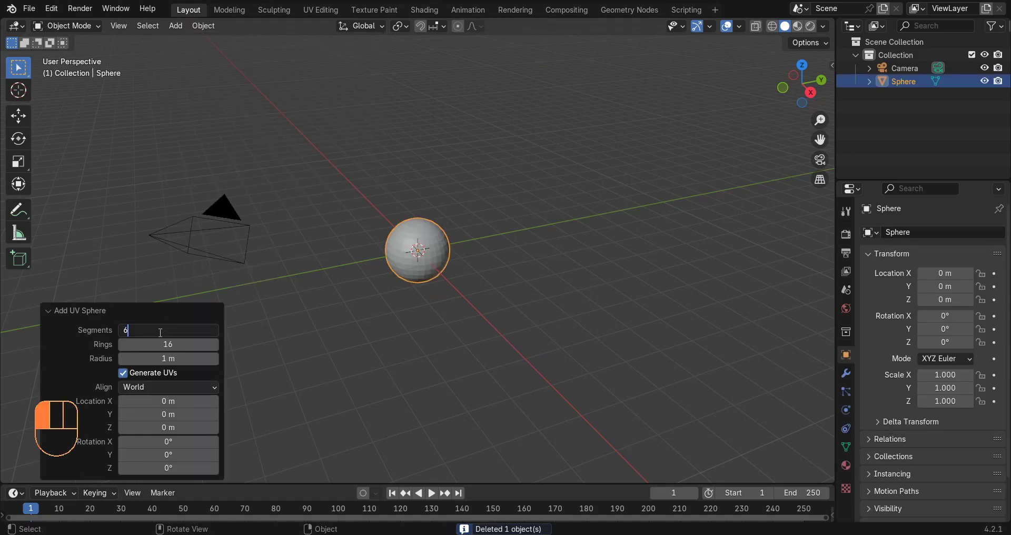
{"action": "type", "text": "4"}
{"action": "key", "text": "Return"}
{"action": "left_click", "coordinate": [161, 345]}
{"action": "type", "text": "32"}
{"action": "key", "text": "Return"}
{"action": "left_click", "coordinate": [69, 311]}
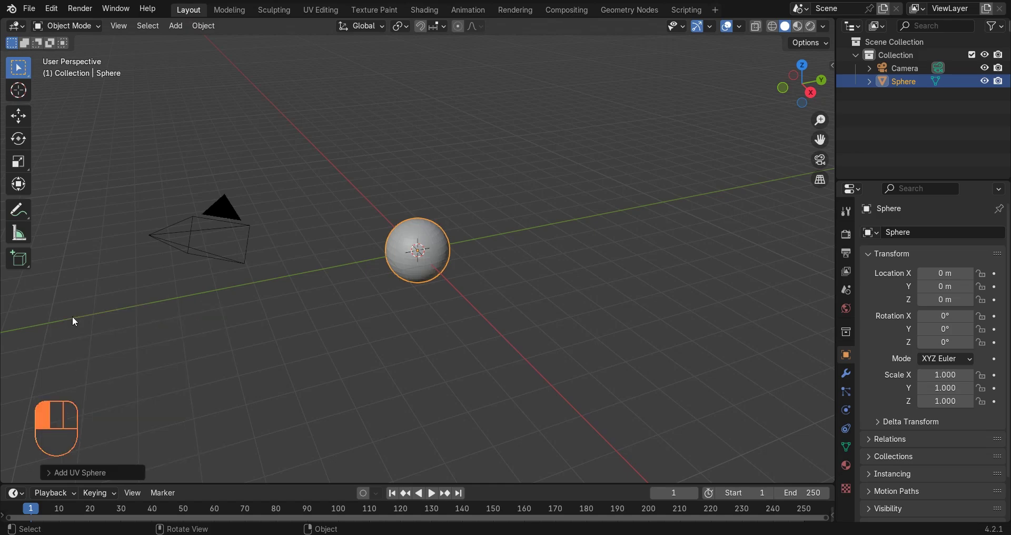
Apply Shade Auto Smooth to the sphere
{"action": "right_click", "coordinate": [497, 188]}
{"action": "left_click", "coordinate": [497, 187]}
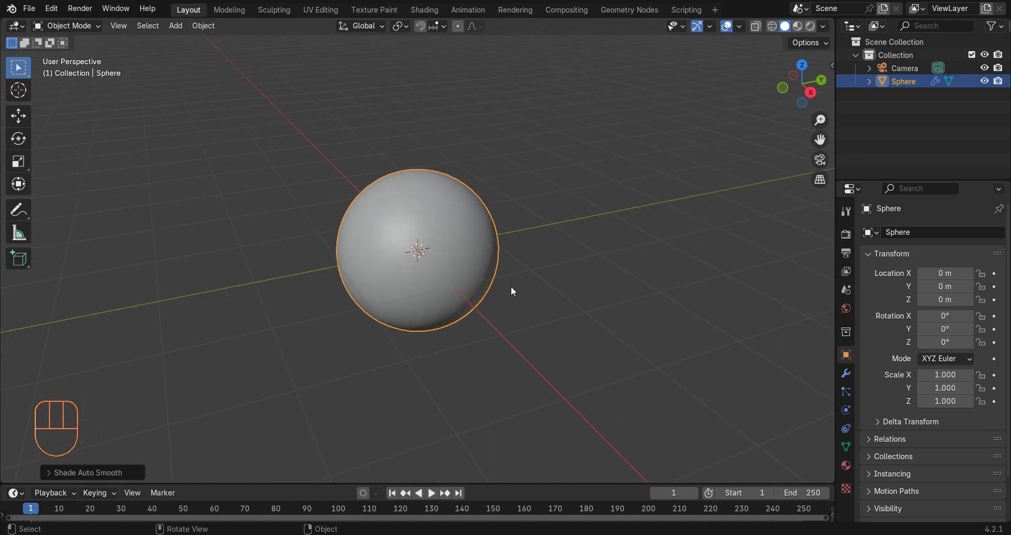
{"action": "middle_click_drag", "start_coordinate": [511, 286], "coordinate": [457, 271]}
{"action": "scroll", "coordinate": [498, 260], "scroll_direction": "up", "scroll_amount": 2}
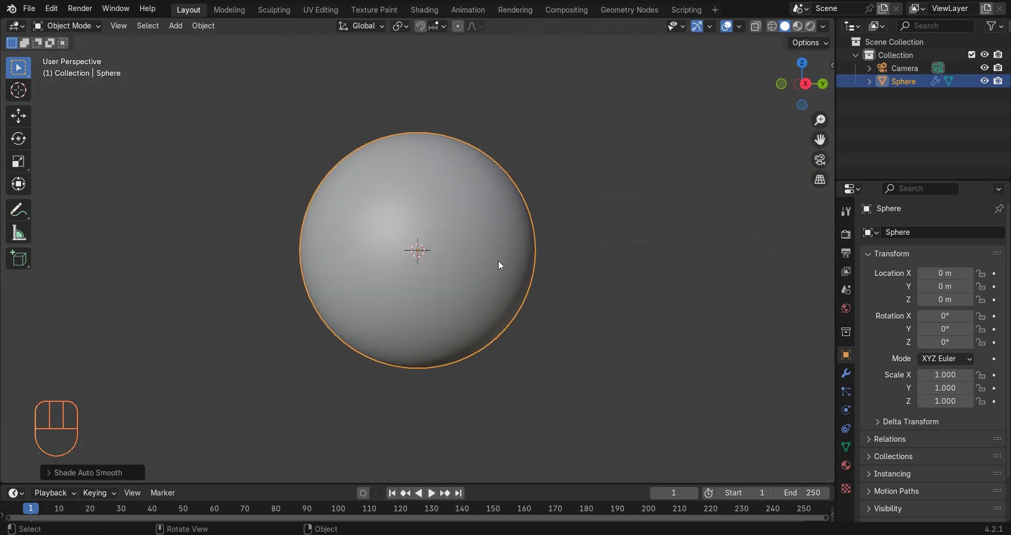
Switch the viewport to rendered shading and turn the enlarged timeline area into a Shader Editor
{"action": "left_click", "coordinate": [810, 26]}
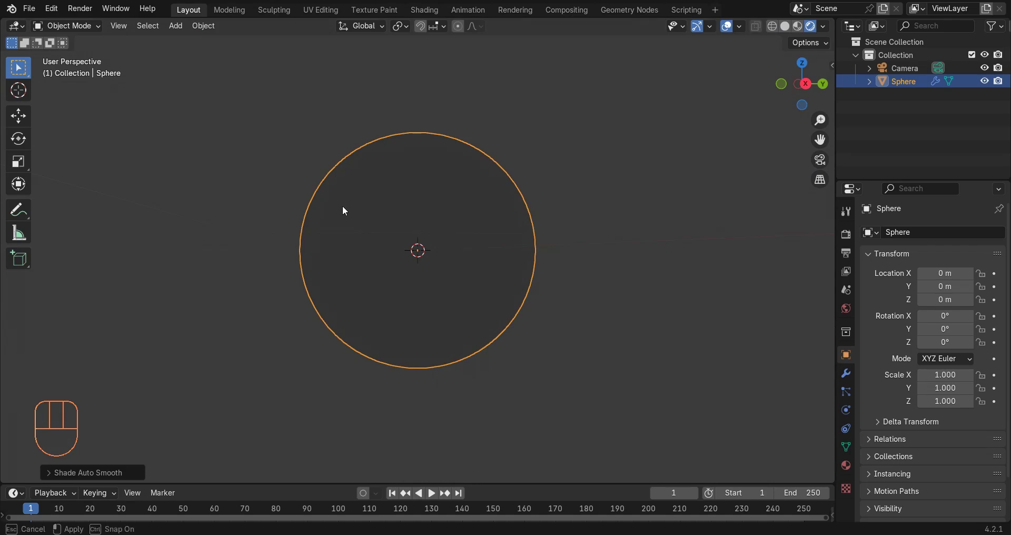
{"action": "left_click_drag", "start_coordinate": [342, 483], "coordinate": [342, 299]}
{"action": "left_click", "coordinate": [16, 309]}
{"action": "left_click", "coordinate": [62, 428]}
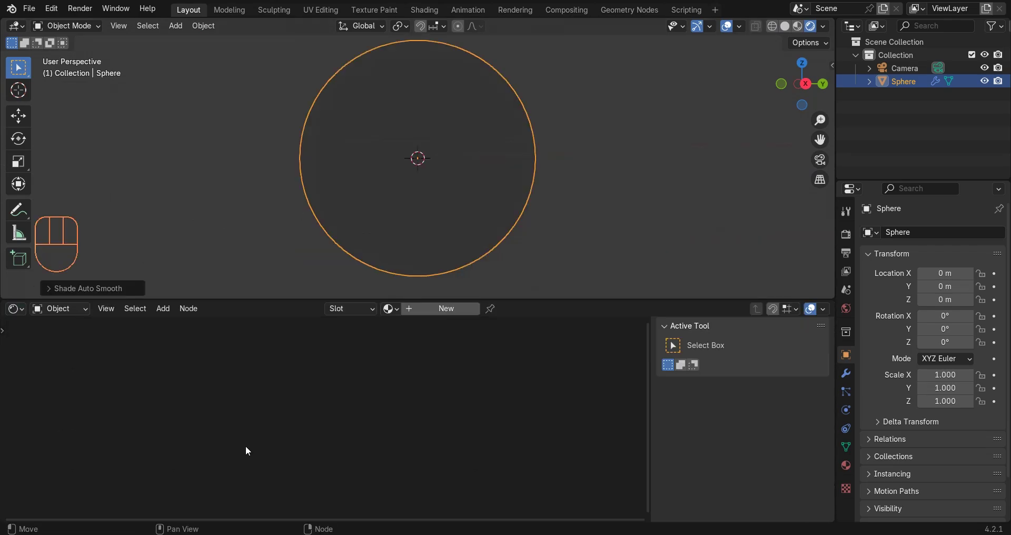
Create a new material named sun on the sphere and hide the node editor's sidebar
{"action": "left_click", "coordinate": [447, 309]}
{"action": "left_click", "coordinate": [437, 309]}
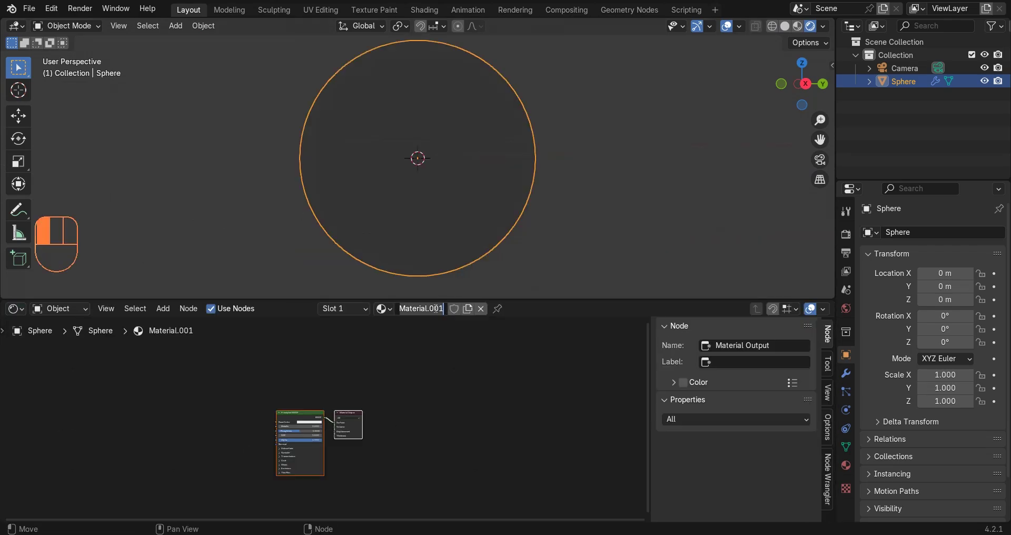
{"action": "type", "text": "sun"}
{"action": "key", "text": "Return"}
{"action": "key", "text": "n"}
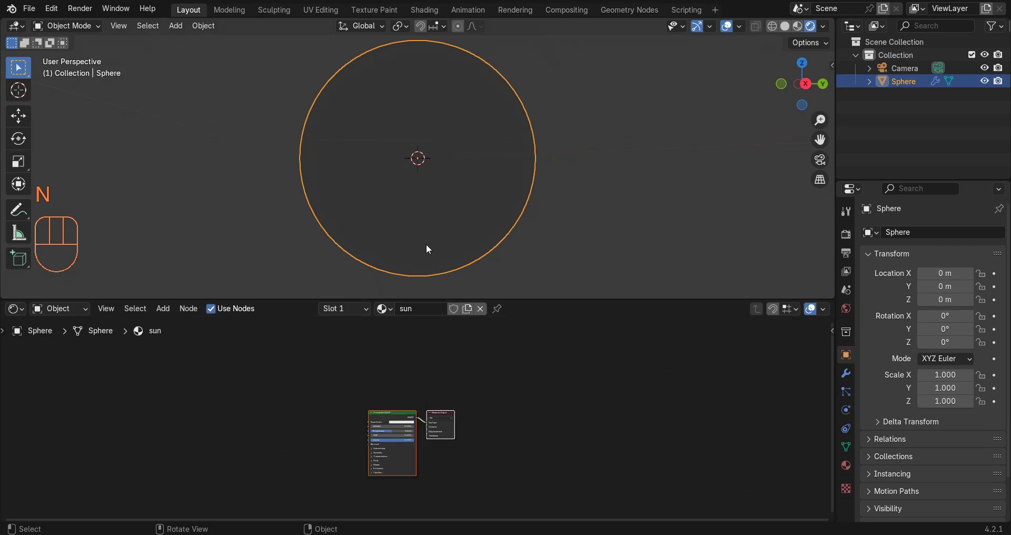
Delete the Principled BSDF node from the sun material
{"action": "scroll", "coordinate": [426, 244], "scroll_direction": "down", "scroll_amount": 1}
{"action": "scroll", "coordinate": [402, 465], "scroll_direction": "up", "scroll_amount": 4}
{"action": "key", "text": "x"}
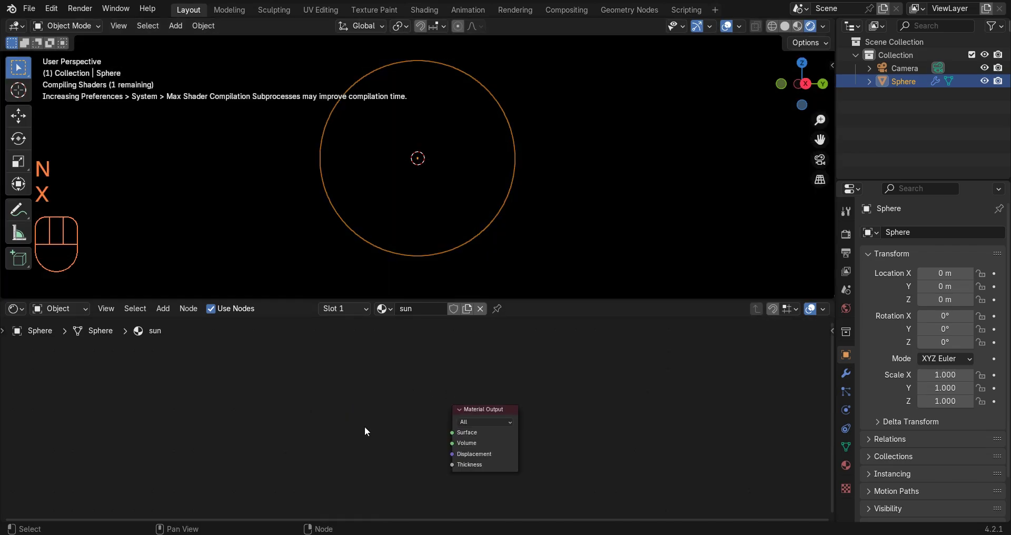
Add an Emission shader and connect it to the Surface input of the Material Output
{"action": "middle_click_drag", "start_coordinate": [416, 420], "coordinate": [449, 361]}
{"action": "key", "text": "shift+a"}
{"action": "type", "text": "e"}
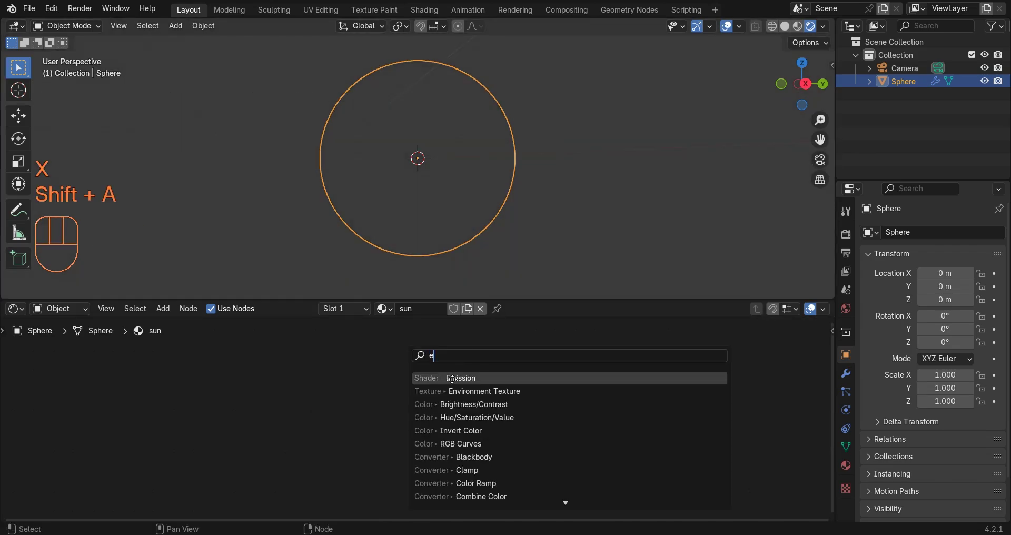
{"action": "key", "text": "Return"}
{"action": "left_click", "coordinate": [424, 399]}
{"action": "scroll", "coordinate": [424, 416], "scroll_direction": "up", "scroll_amount": 2}
{"action": "left_click_drag", "start_coordinate": [514, 408], "coordinate": [657, 410]}
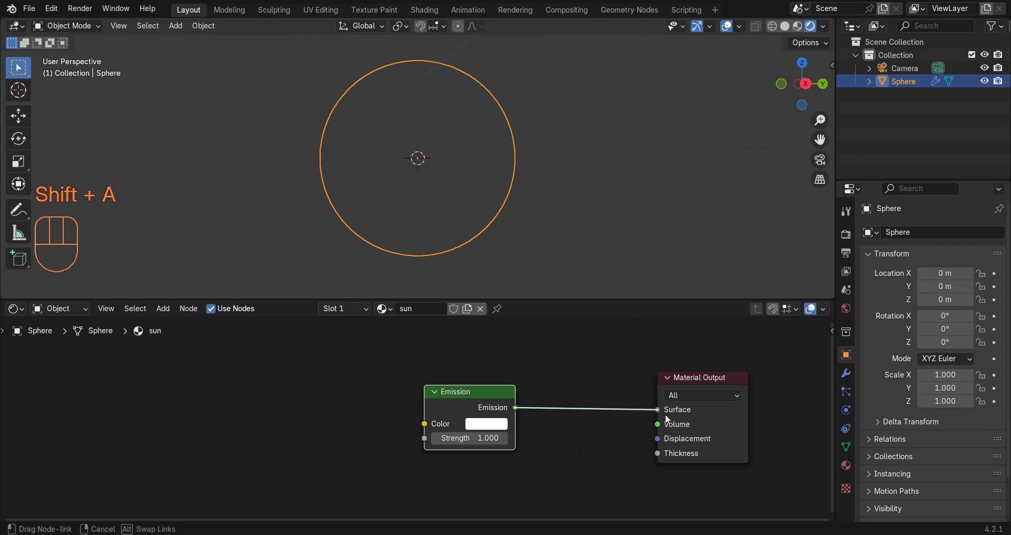
Move the Emission node farther away from the Material Output node
{"action": "scroll", "coordinate": [500, 188], "scroll_direction": "down", "scroll_amount": 2}
{"action": "middle_click_drag", "start_coordinate": [521, 188], "coordinate": [507, 211]}
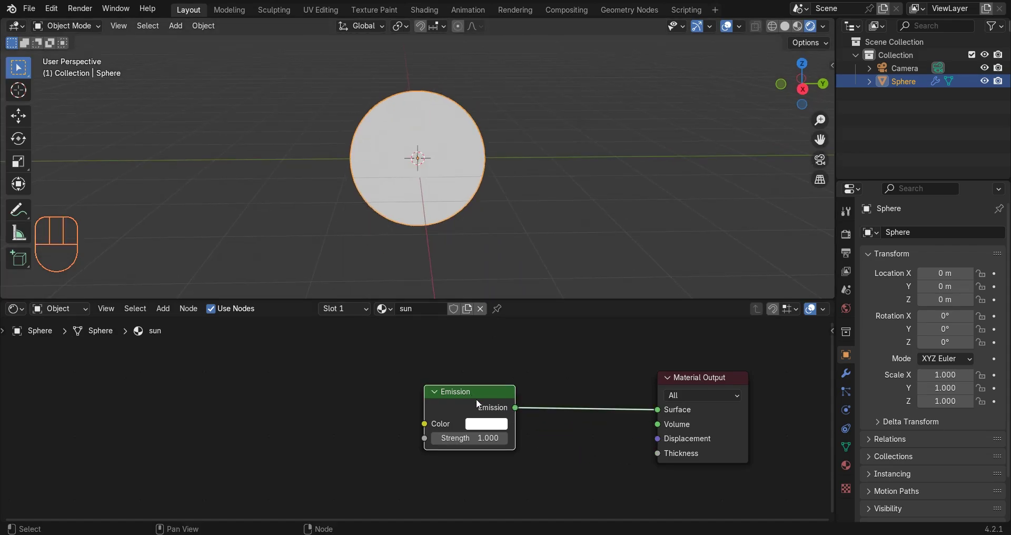
{"action": "scroll", "coordinate": [416, 426], "scroll_direction": "down", "scroll_amount": 3}
{"action": "middle_click_drag", "start_coordinate": [417, 427], "coordinate": [526, 410]}
{"action": "left_click", "coordinate": [521, 408]}
{"action": "left_click_drag", "start_coordinate": [543, 394], "coordinate": [474, 388]}
{"action": "left_click", "coordinate": [418, 359]}
{"action": "middle_click_drag", "start_coordinate": [403, 374], "coordinate": [525, 389]}
{"action": "scroll", "coordinate": [526, 389], "scroll_direction": "up", "scroll_amount": 1}
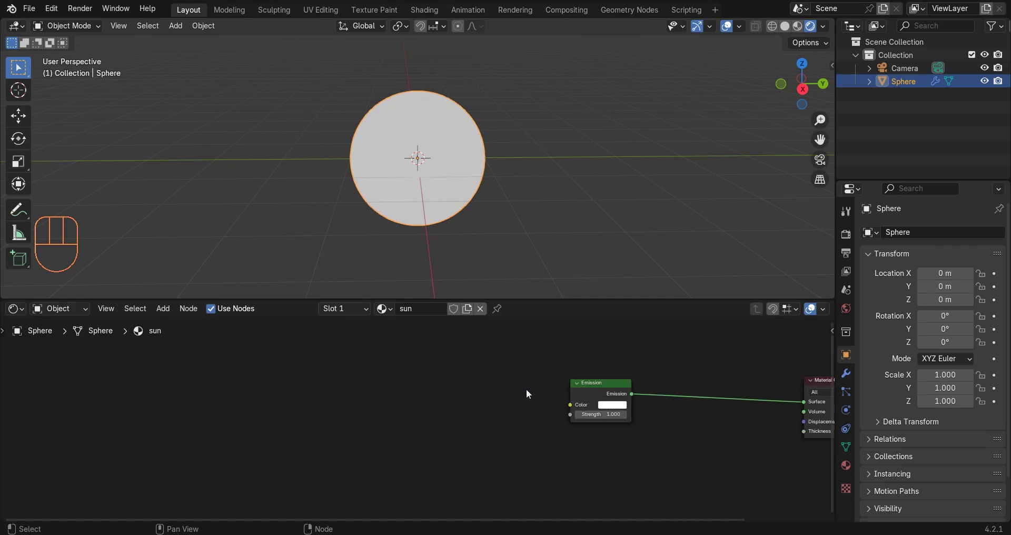
Add a Layer Weight node and connect its Fresnel output to the Emission Strength
{"action": "key", "text": "shift+a"}
{"action": "left_click", "coordinate": [447, 370]}
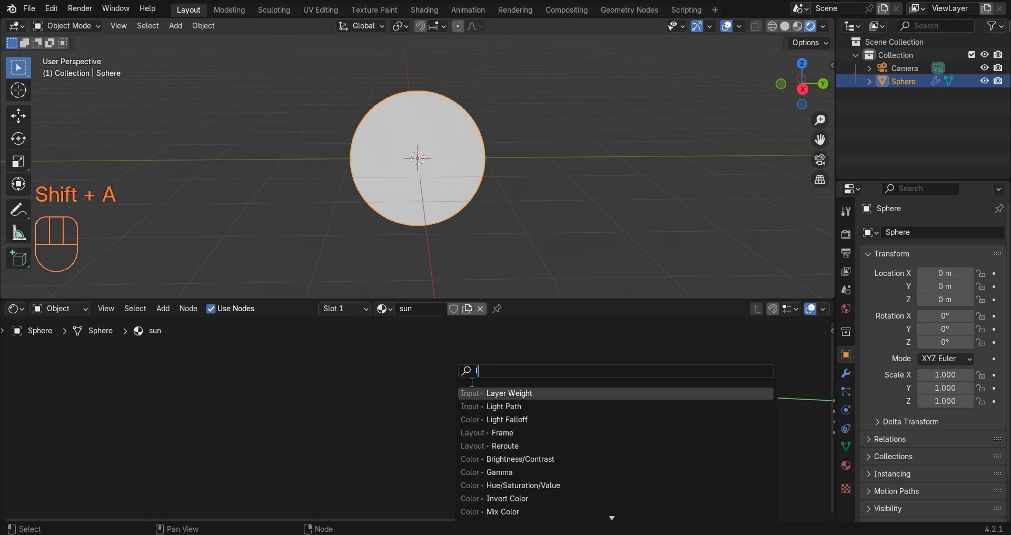
{"action": "left_click", "coordinate": [505, 395]}
{"action": "left_click", "coordinate": [112, 381]}
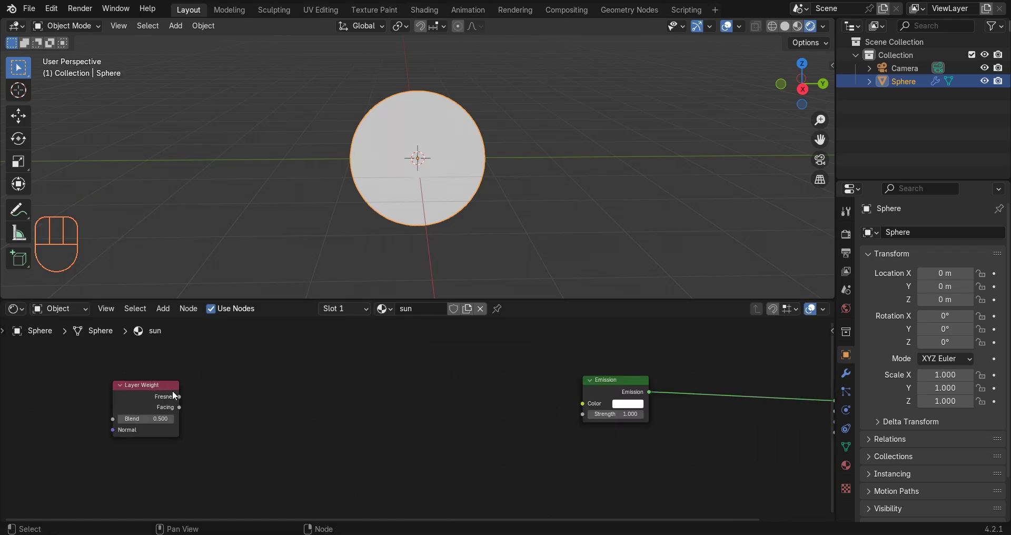
{"action": "left_click_drag", "start_coordinate": [179, 396], "coordinate": [581, 413]}
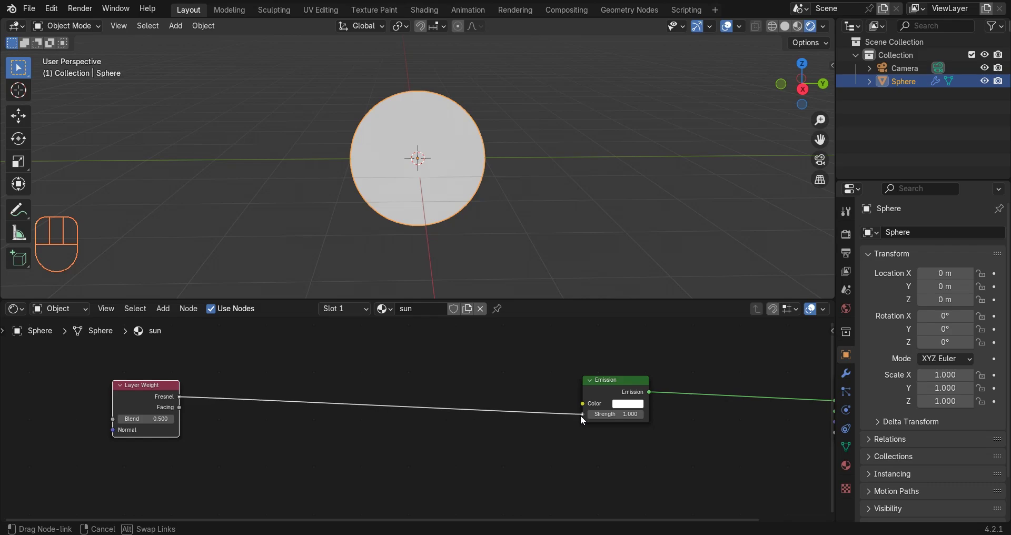
Set the Layer Weight node's Blend to 0.035 and inspect the sphere's rim
{"action": "left_click", "coordinate": [327, 377]}
{"action": "scroll", "coordinate": [239, 406], "scroll_direction": "up", "scroll_amount": 1}
{"action": "middle_click_drag", "start_coordinate": [239, 407], "coordinate": [470, 395]}
{"action": "left_click", "coordinate": [377, 398]}
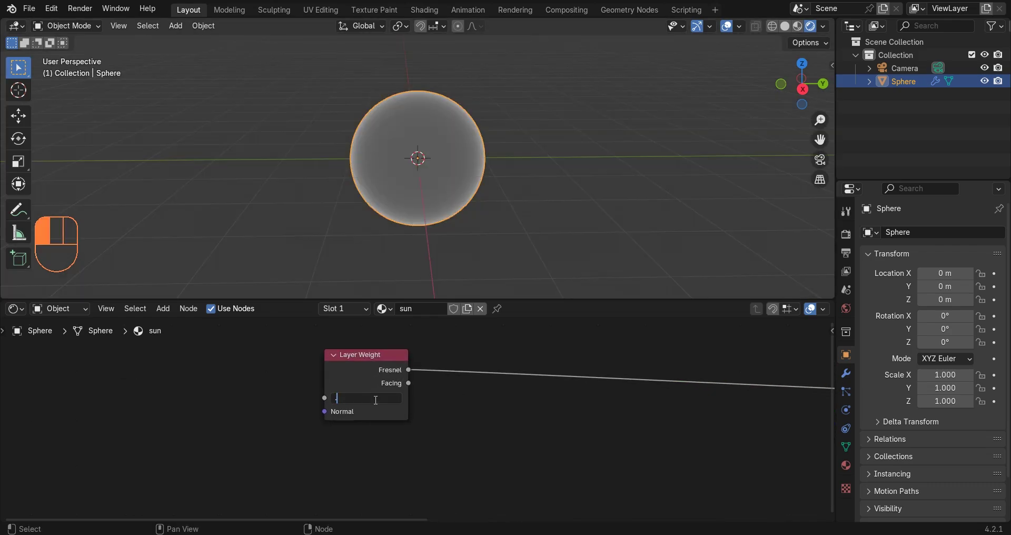
{"action": "type", "text": ".035"}
{"action": "key", "text": "Return"}
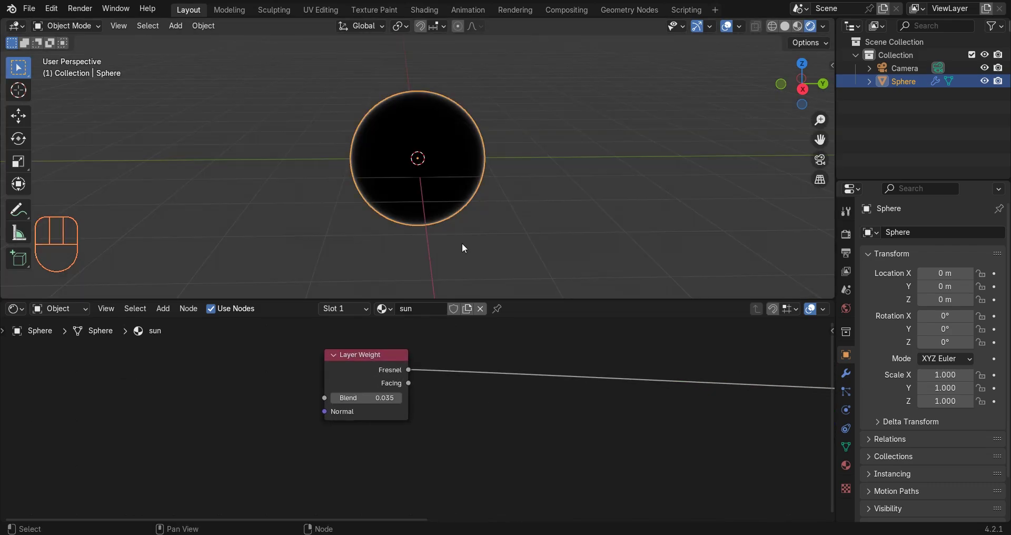
{"action": "middle_click_drag", "start_coordinate": [462, 242], "coordinate": [522, 151]}
{"action": "left_click", "coordinate": [523, 151]}
{"action": "scroll", "coordinate": [522, 150], "scroll_direction": "up", "scroll_amount": 4}
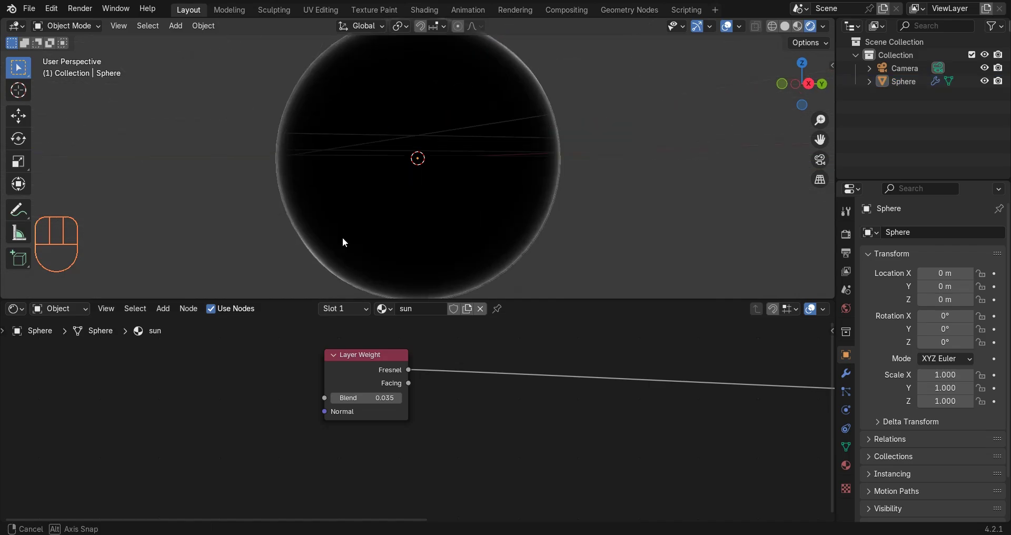
Insert a Color Ramp between a farther-spaced Layer Weight and the Emission Strength, with its black stop at position 0.020
{"action": "scroll", "coordinate": [306, 339], "scroll_direction": "down", "scroll_amount": 4}
{"action": "left_click_drag", "start_coordinate": [377, 373], "coordinate": [138, 365]}
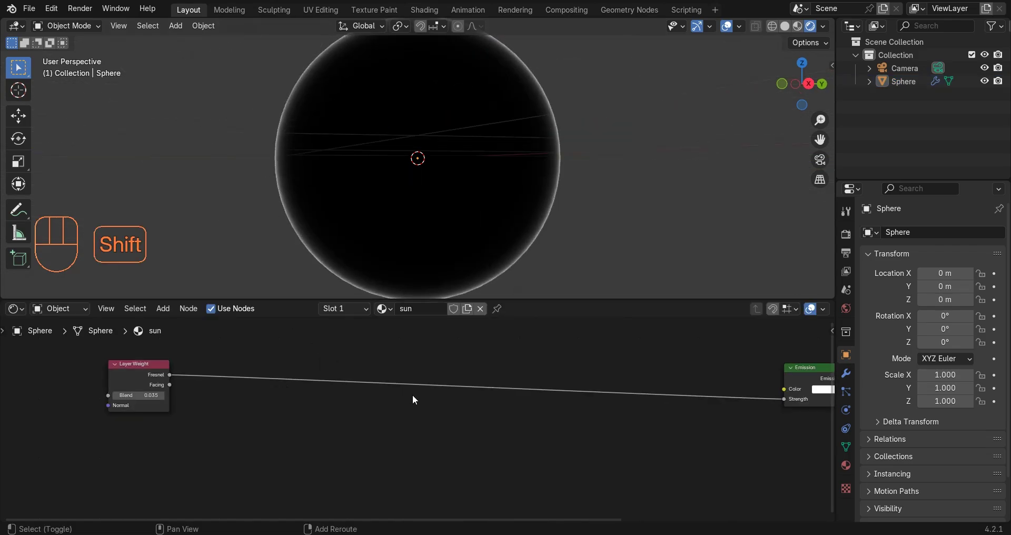
{"action": "key", "text": "shift+a"}
{"action": "type", "text": "c"}
{"action": "left_click", "coordinate": [412, 404]}
{"action": "left_click", "coordinate": [312, 336]}
{"action": "left_click", "coordinate": [409, 398]}
{"action": "left_click", "coordinate": [409, 398]}
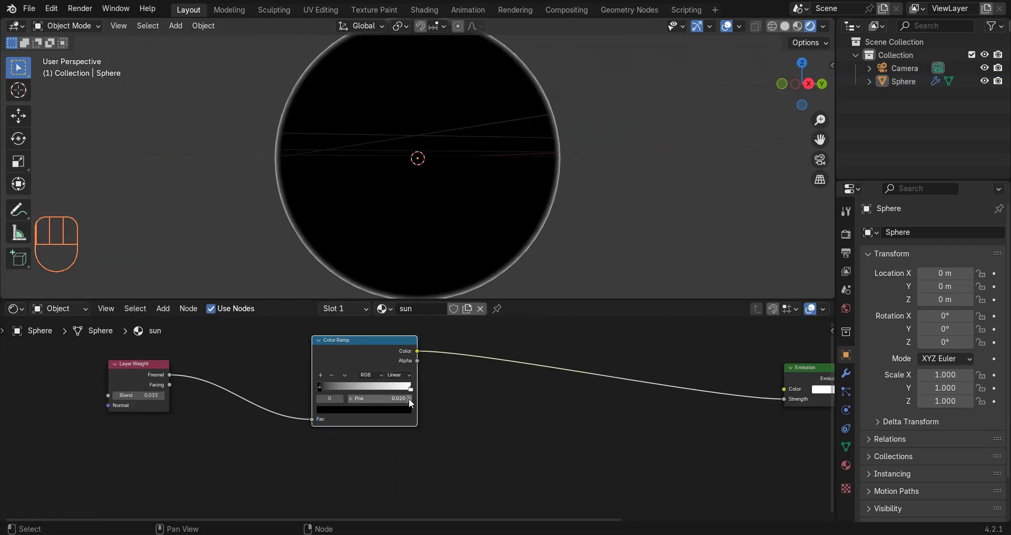
Set the Emission color to orange after nudging the Color Ramp node
{"action": "scroll", "coordinate": [461, 211], "scroll_direction": "down", "scroll_amount": 4}
{"action": "middle_click_drag", "start_coordinate": [472, 205], "coordinate": [458, 215]}
{"action": "left_click_drag", "start_coordinate": [369, 361], "coordinate": [362, 384]}
{"action": "middle_click_drag", "start_coordinate": [765, 412], "coordinate": [561, 454]}
{"action": "scroll", "coordinate": [561, 454], "scroll_direction": "up", "scroll_amount": 4}
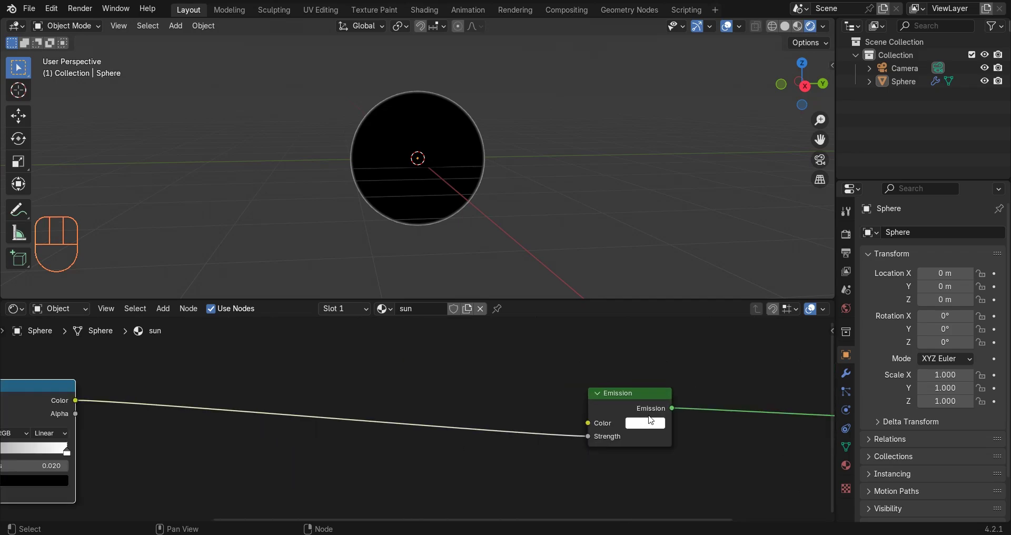
{"action": "left_click", "coordinate": [649, 421]}
{"action": "left_click_drag", "start_coordinate": [676, 320], "coordinate": [665, 325]}
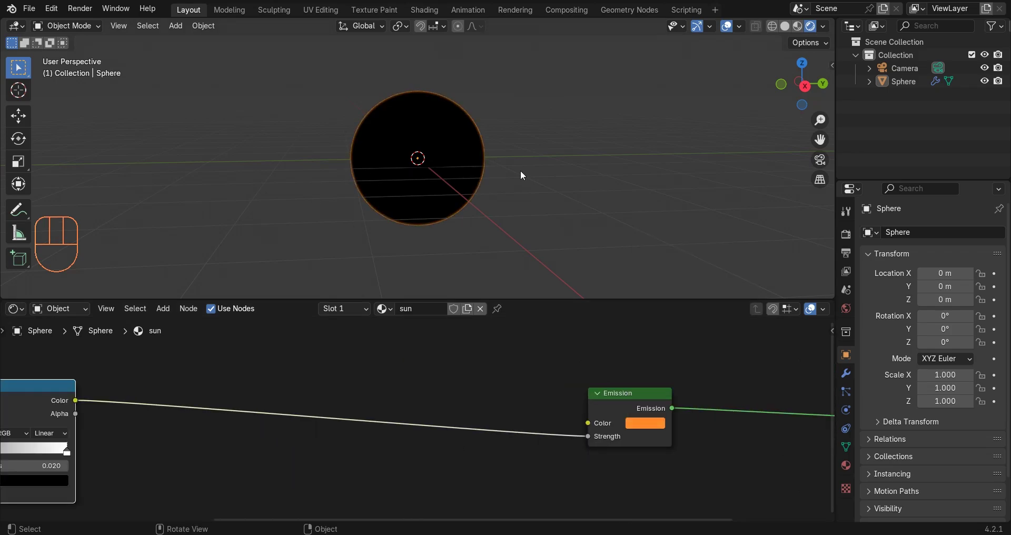
Enlarge the Shader Editor area and reposition the Emission node to leave room after the Color Ramp
{"action": "middle_click_drag", "start_coordinate": [520, 169], "coordinate": [505, 170]}
{"action": "scroll", "coordinate": [504, 169], "scroll_direction": "up", "scroll_amount": 3}
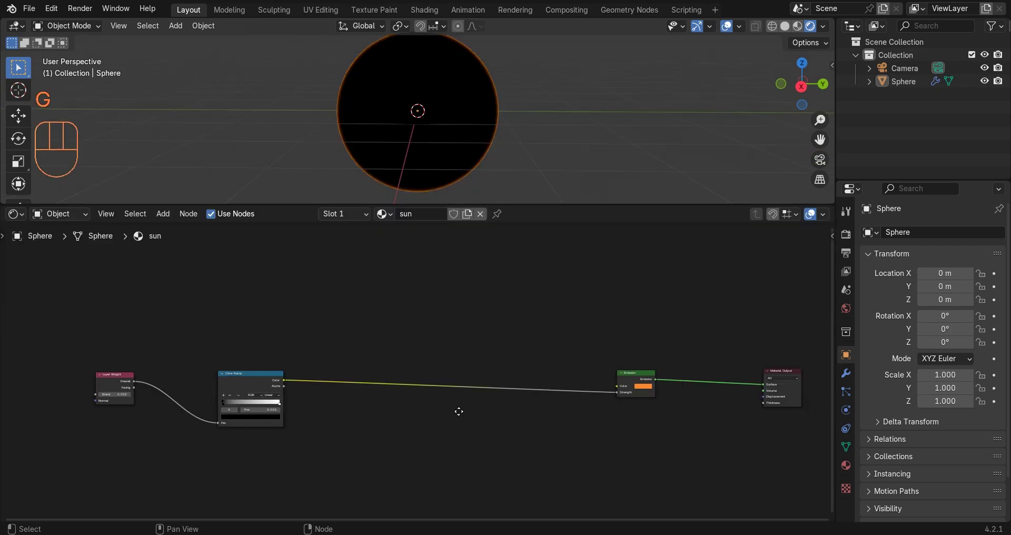
{"action": "middle_click_drag", "start_coordinate": [458, 411], "coordinate": [173, 408]}
{"action": "scroll", "coordinate": [321, 409], "scroll_direction": "up", "scroll_amount": 8}
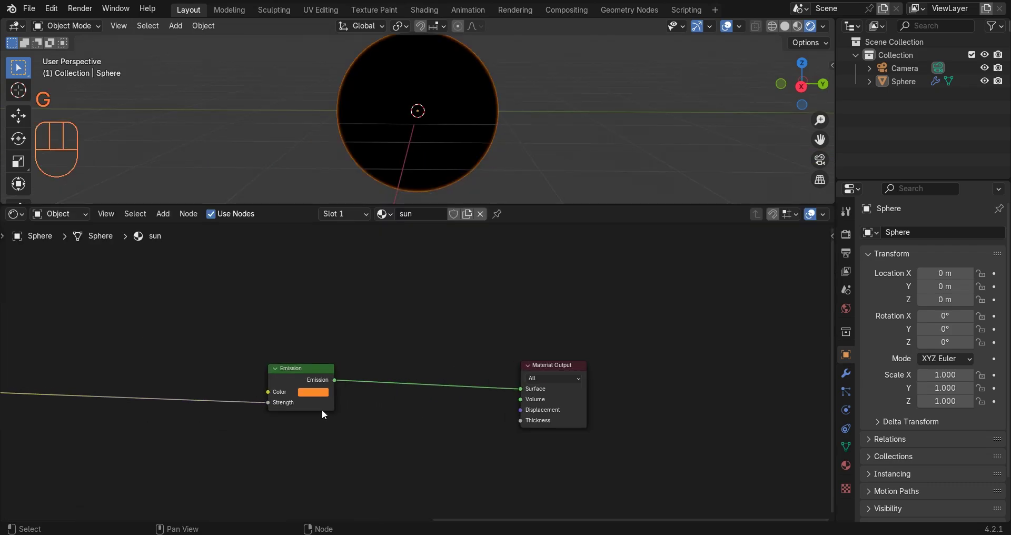
{"action": "middle_click_drag", "start_coordinate": [351, 402], "coordinate": [419, 394]}
{"action": "scroll", "coordinate": [389, 402], "scroll_direction": "up", "scroll_amount": 2}
{"action": "left_click", "coordinate": [343, 369]}
{"action": "middle_click_drag", "start_coordinate": [289, 421], "coordinate": [494, 414]}
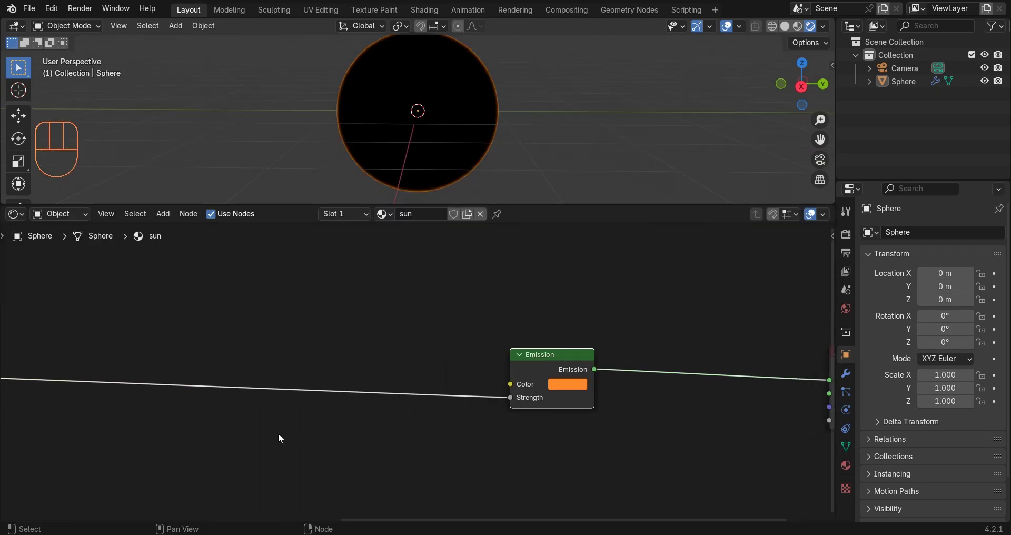
{"action": "scroll", "coordinate": [278, 433], "scroll_direction": "down", "scroll_amount": 3}
{"action": "middle_click_drag", "start_coordinate": [96, 429], "coordinate": [327, 427]}
{"action": "left_click_drag", "start_coordinate": [140, 375], "coordinate": [617, 413]}
{"action": "left_click_drag", "start_coordinate": [748, 391], "coordinate": [628, 408]}
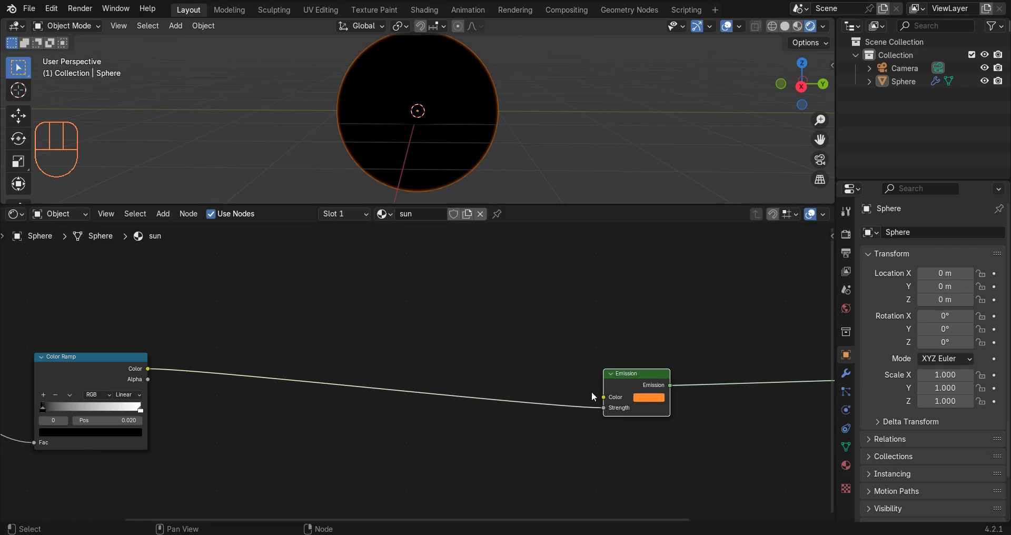
{"action": "left_click_drag", "start_coordinate": [632, 390], "coordinate": [607, 370]}
{"action": "scroll", "coordinate": [263, 377], "scroll_direction": "up", "scroll_amount": 5}
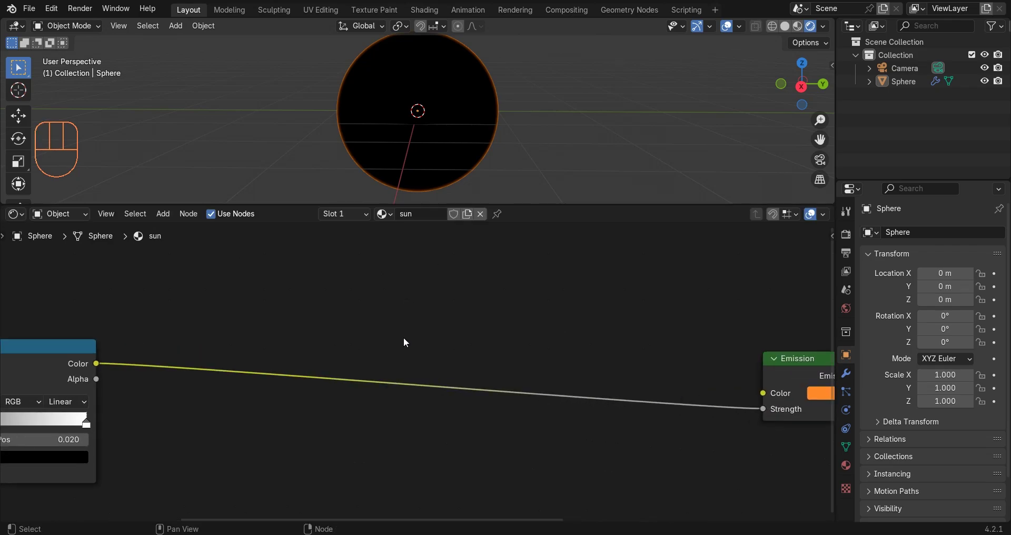
Insert a Math node between the Color Ramp and the Emission Strength and set its operation to Multiply
{"action": "key", "text": "a"}
{"action": "key", "text": "shift+a"}
{"action": "type", "text": "add"}
{"action": "key", "text": "Return"}
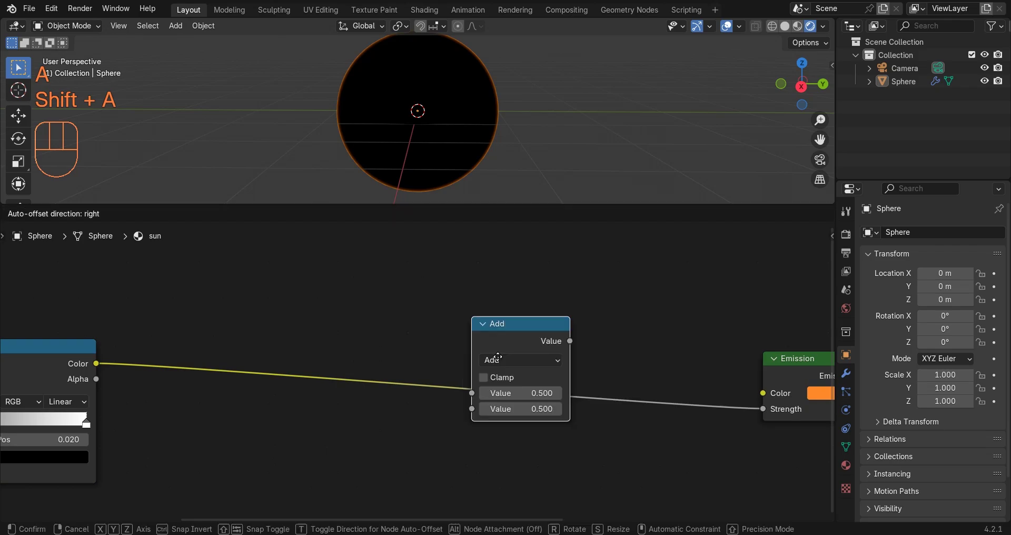
{"action": "left_click", "coordinate": [340, 338]}
{"action": "left_click_drag", "start_coordinate": [361, 344], "coordinate": [328, 312]}
{"action": "left_click", "coordinate": [372, 352]}
{"action": "left_click", "coordinate": [359, 210]}
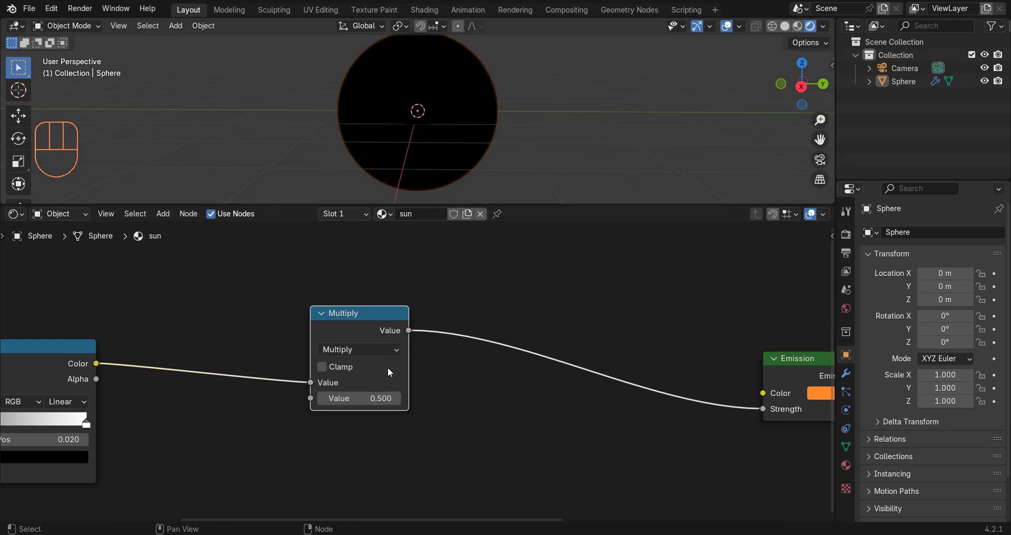
Try a Multiply value of 144.7 for the emission strength, and return it to 0.5
{"action": "left_click_drag", "start_coordinate": [364, 399], "coordinate": [447, 399]}
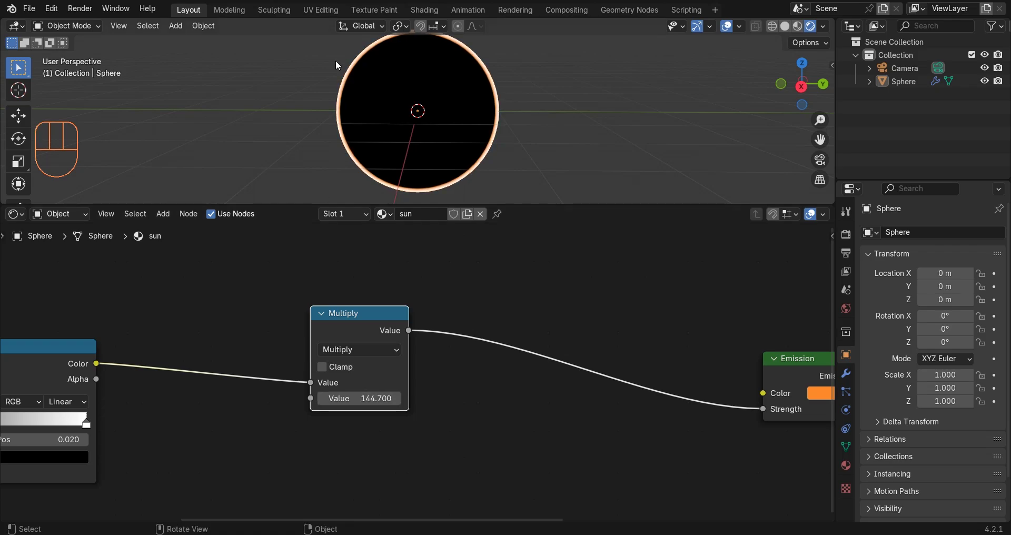
{"action": "left_click", "coordinate": [337, 398]}
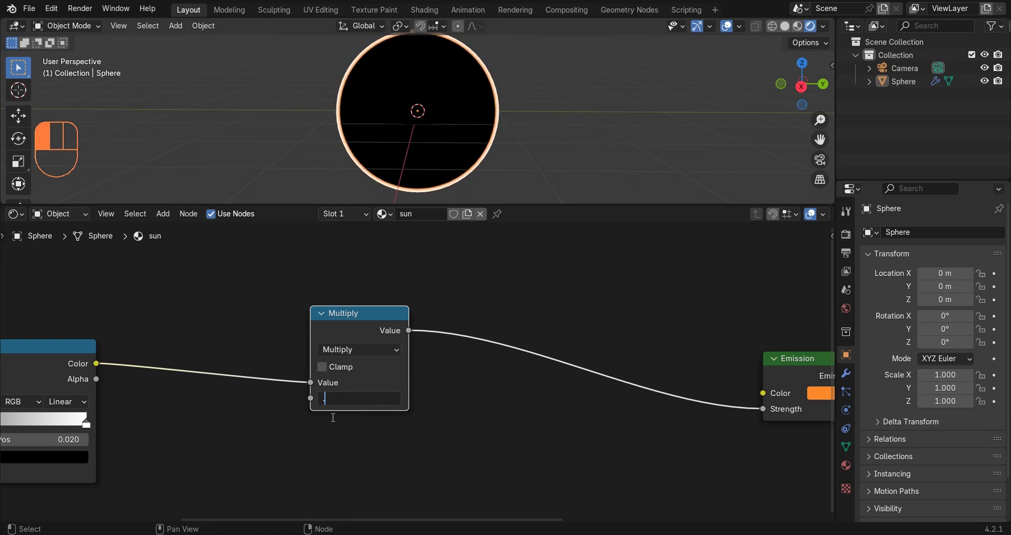
{"action": "type", "text": "0.5"}
{"action": "key", "text": "Return"}
Move the Multiply, Color Ramp and Layer Weight nodes together farther away from the Emission node
{"action": "left_click_drag", "start_coordinate": [363, 313], "coordinate": [332, 324]}
{"action": "left_click", "coordinate": [414, 236]}
{"action": "mouse_move", "coordinate": [395, 190]}
{"action": "middle_mouse_down"}
{"action": "mouse_move", "coordinate": [410, 187]}
{"action": "mouse_move", "coordinate": [389, 187]}
{"action": "middle_mouse_up"}
{"action": "scroll", "coordinate": [356, 402], "scroll_direction": "down", "scroll_amount": 4}
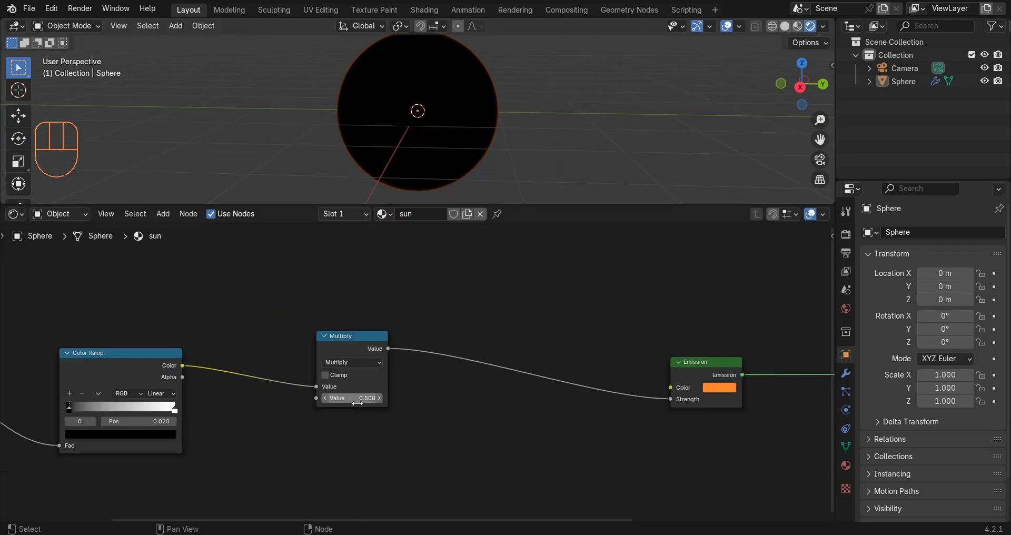
{"action": "middle_click_drag", "start_coordinate": [222, 382], "coordinate": [282, 397]}
{"action": "scroll", "coordinate": [282, 397], "scroll_direction": "down", "scroll_amount": 2}
{"action": "middle_click_drag", "start_coordinate": [384, 169], "coordinate": [399, 152]}
{"action": "middle_click_drag", "start_coordinate": [67, 447], "coordinate": [189, 403]}
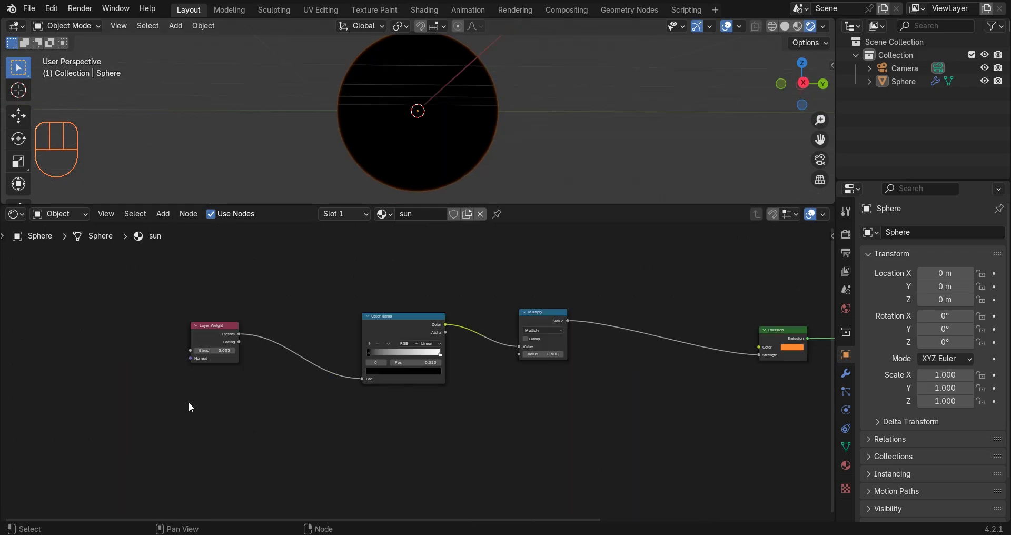
{"action": "left_click_drag", "start_coordinate": [220, 419], "coordinate": [526, 294]}
{"action": "key", "text": "g"}
{"action": "left_click", "coordinate": [312, 394]}
{"action": "scroll", "coordinate": [375, 364], "scroll_direction": "down", "scroll_amount": 3}
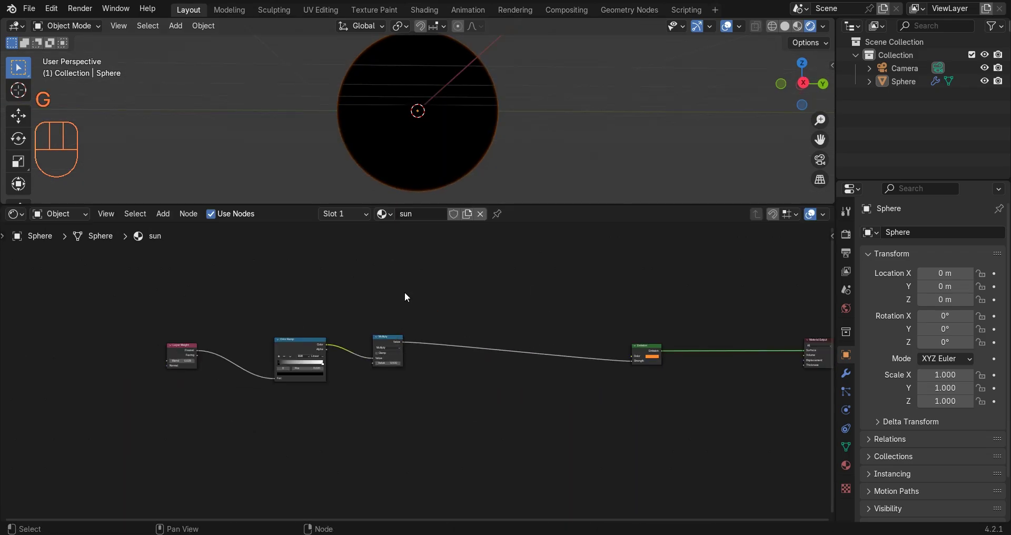
Add a Noise Texture node and place it in the empty space below the Color Ramp
{"action": "scroll", "coordinate": [472, 303], "scroll_direction": "down", "scroll_amount": 3}
{"action": "key", "text": "shift+a"}
{"action": "type", "text": "no"}
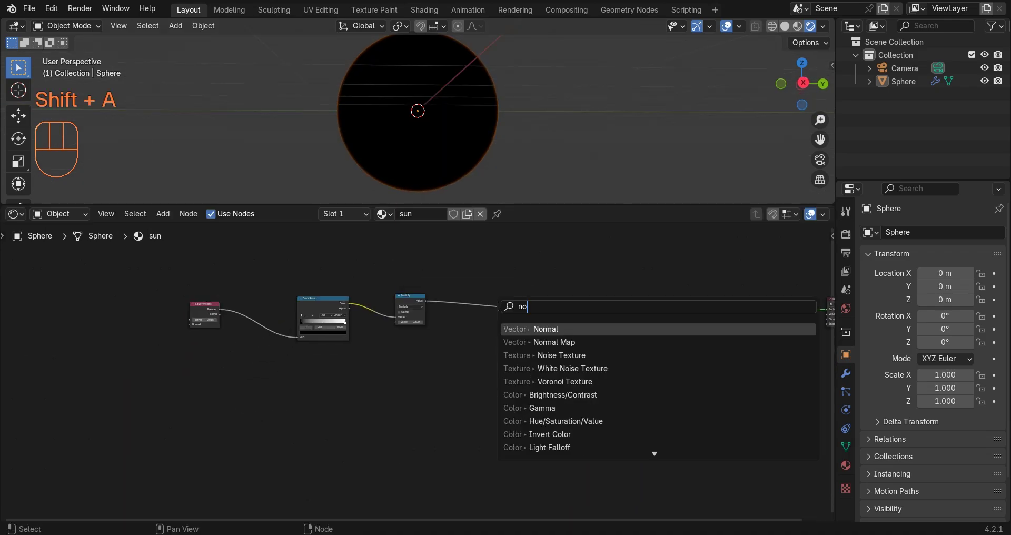
{"action": "type", "text": "i"}
{"action": "key", "text": "Return"}
{"action": "left_click", "coordinate": [314, 379]}
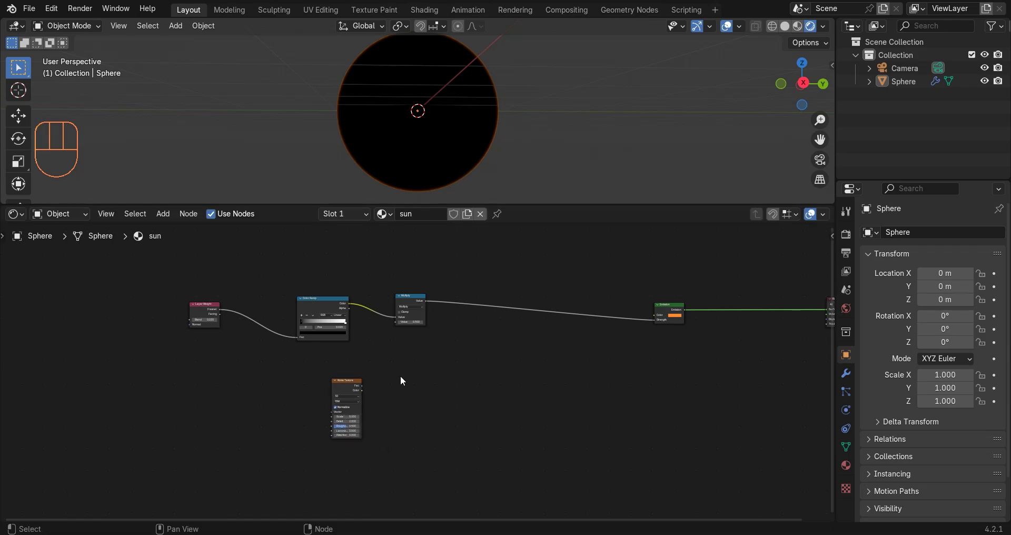
Add linked Texture Coordinate and Mapping nodes to the Noise Texture and align them in a row before it
{"action": "scroll", "coordinate": [465, 360], "scroll_direction": "up", "scroll_amount": 4}
{"action": "left_click", "coordinate": [444, 358]}
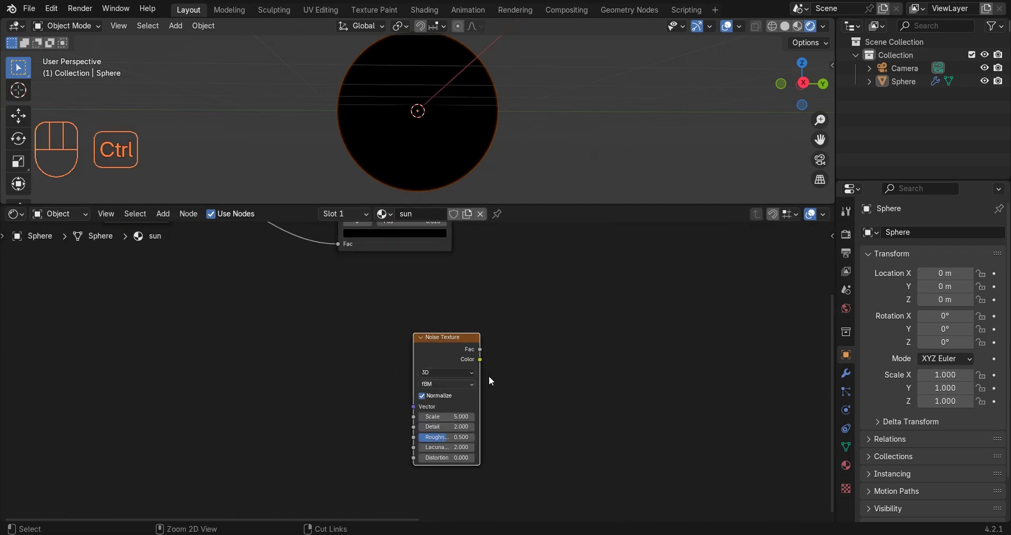
{"action": "key", "text": "ctrl+t"}
{"action": "key", "text": "g"}
{"action": "left_click", "coordinate": [379, 308]}
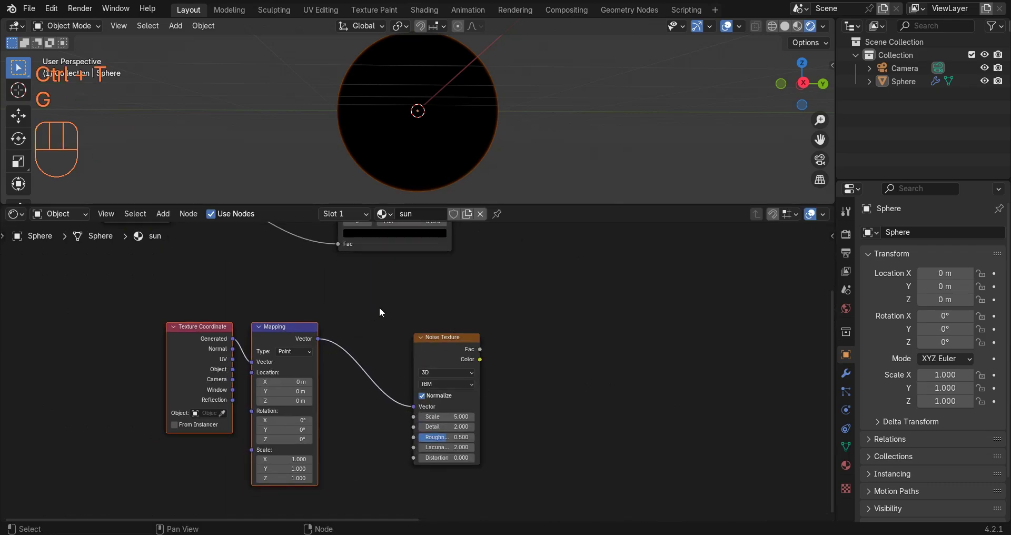
{"action": "left_click", "coordinate": [379, 307]}
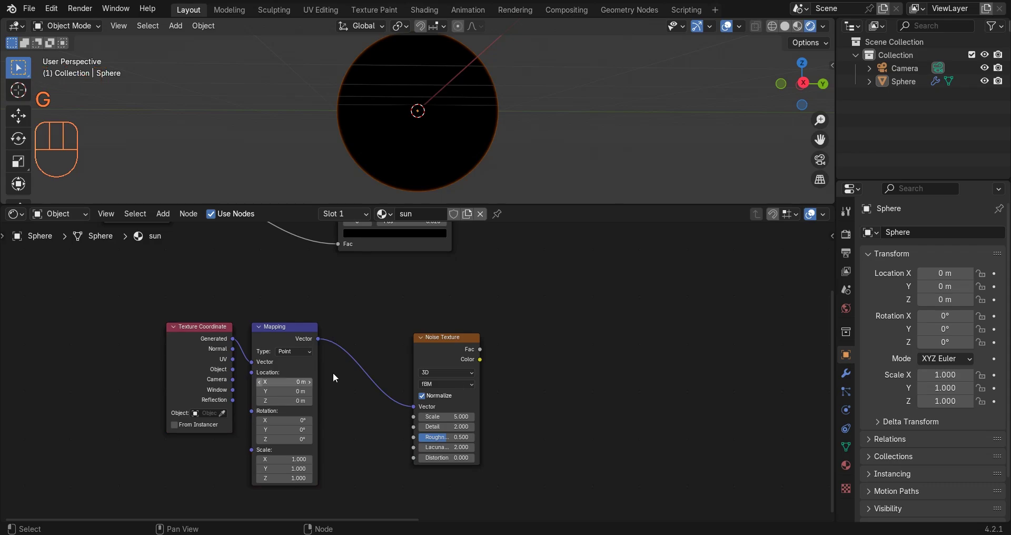
{"action": "left_click_drag", "start_coordinate": [278, 327], "coordinate": [303, 329]}
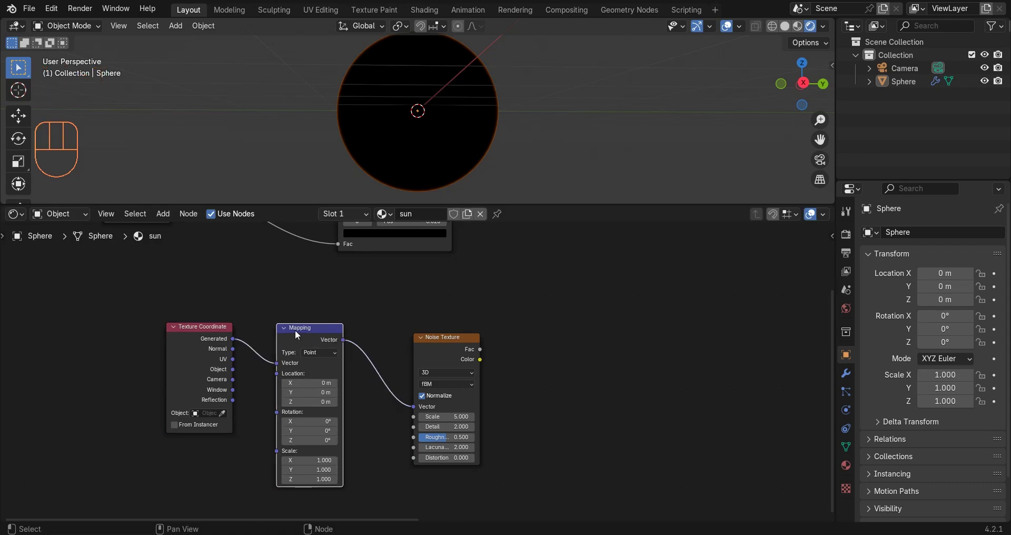
{"action": "left_click_drag", "start_coordinate": [222, 333], "coordinate": [225, 351]}
{"action": "left_click_drag", "start_coordinate": [285, 331], "coordinate": [293, 348]}
{"action": "left_click", "coordinate": [308, 315]}
{"action": "scroll", "coordinate": [419, 341], "scroll_direction": "down", "scroll_amount": 2}
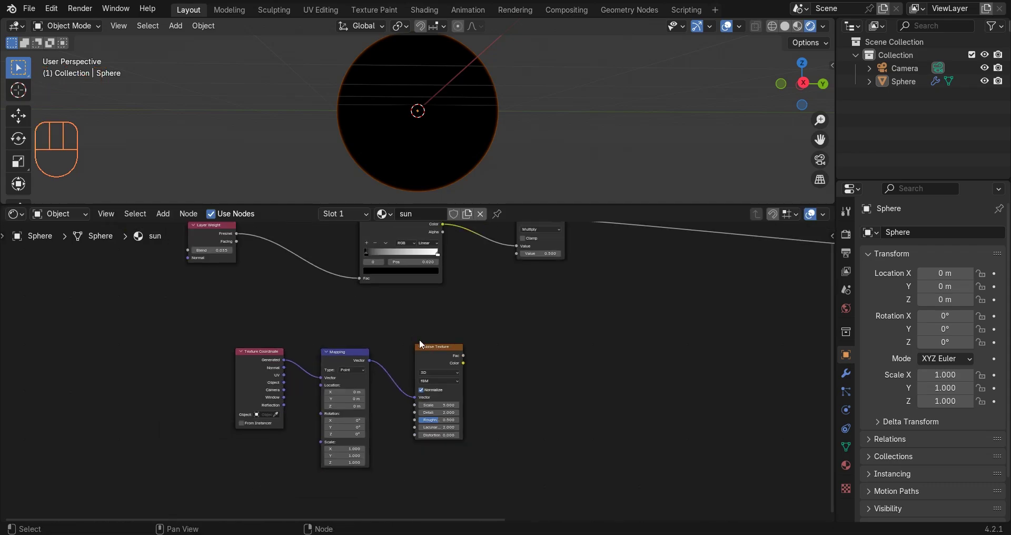
Preview the Noise Texture's Fac output directly on the sphere and inspect the pattern
{"action": "scroll", "coordinate": [490, 362], "scroll_direction": "up", "scroll_amount": 2}
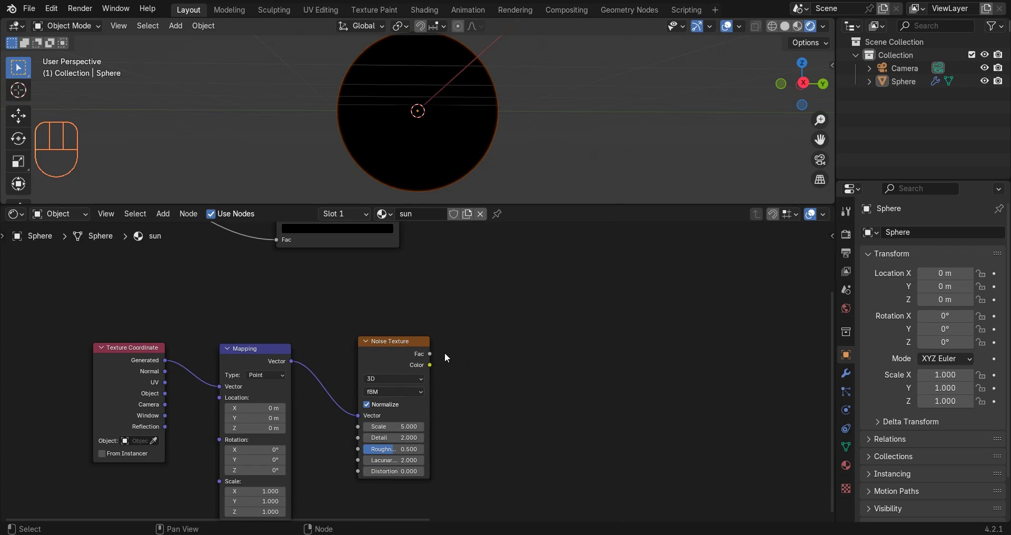
{"action": "left_click", "coordinate": [405, 352], "text": "ctrl+shift"}
{"action": "middle_click_drag", "start_coordinate": [487, 168], "coordinate": [495, 176]}
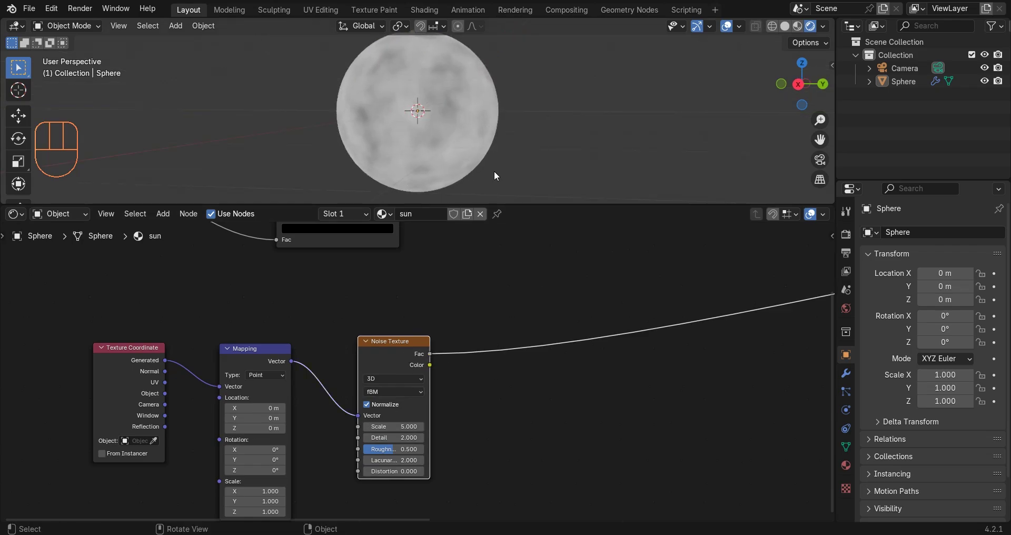
Set the Noise Texture's Scale to 2.5 and Detail to 10
{"action": "scroll", "coordinate": [410, 389], "scroll_direction": "up", "scroll_amount": 2}
{"action": "left_click", "coordinate": [416, 389]}
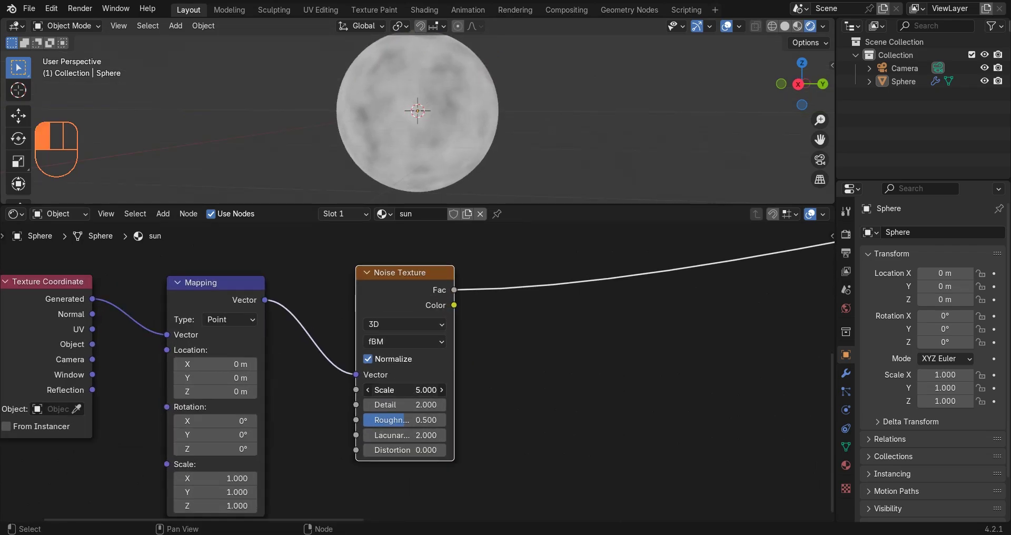
{"action": "type", "text": "2.5"}
{"action": "key", "text": "Return"}
{"action": "left_click", "coordinate": [412, 404]}
{"action": "type", "text": "1"}
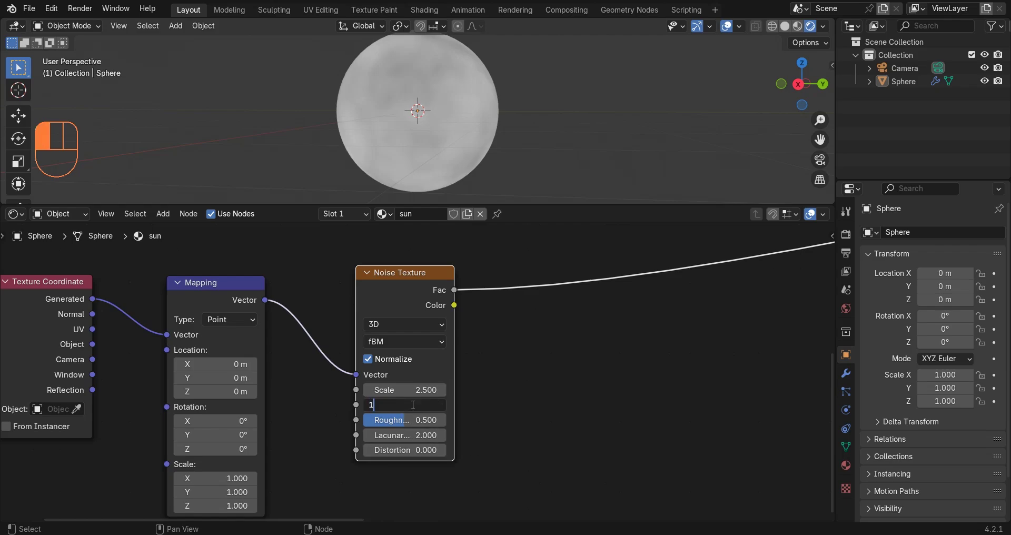
{"action": "type", "text": "0"}
{"action": "key", "text": "Return"}
Set the Noise Texture's Roughness to 0.85 and Distortion to 1
{"action": "left_click", "coordinate": [417, 422]}
{"action": "type", "text": ".8"}
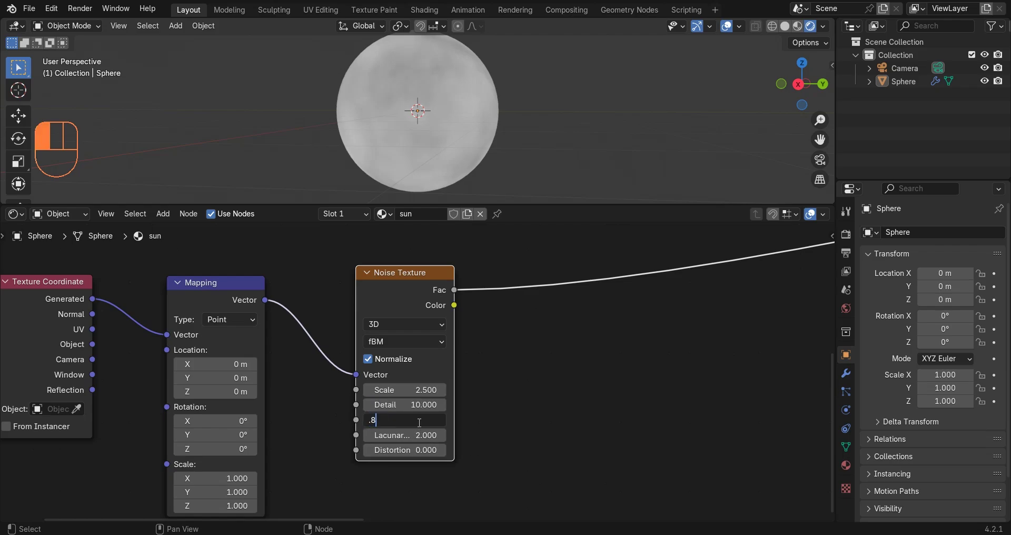
{"action": "type", "text": "5"}
{"action": "key", "text": "Return"}
{"action": "middle_click_drag", "start_coordinate": [413, 142], "coordinate": [449, 150]}
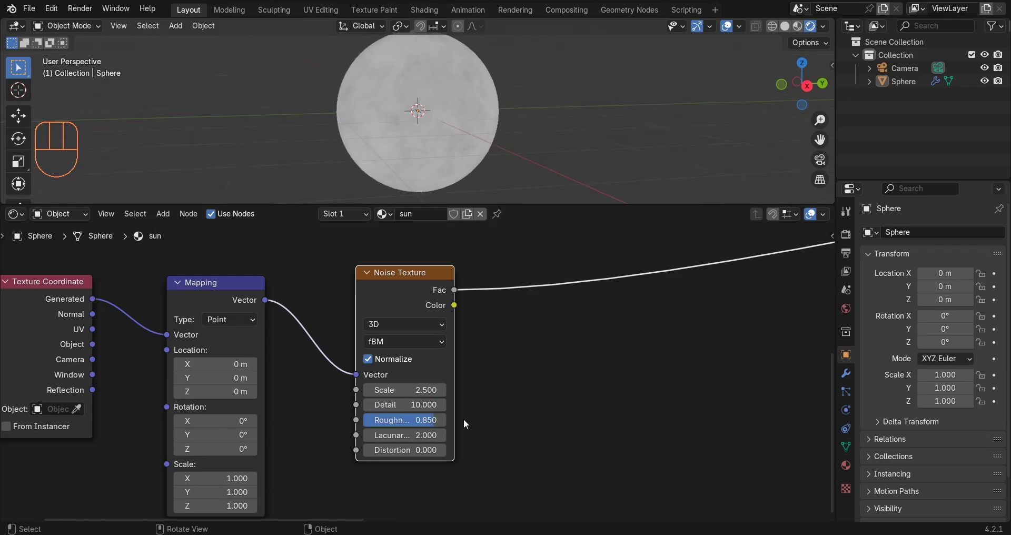
{"action": "left_click", "coordinate": [415, 450]}
{"action": "type", "text": "1"}
{"action": "key", "text": "Return"}
Insert a Color Ramp on the link coming from the Noise Texture's Fac output
{"action": "scroll", "coordinate": [521, 348], "scroll_direction": "down", "scroll_amount": 1}
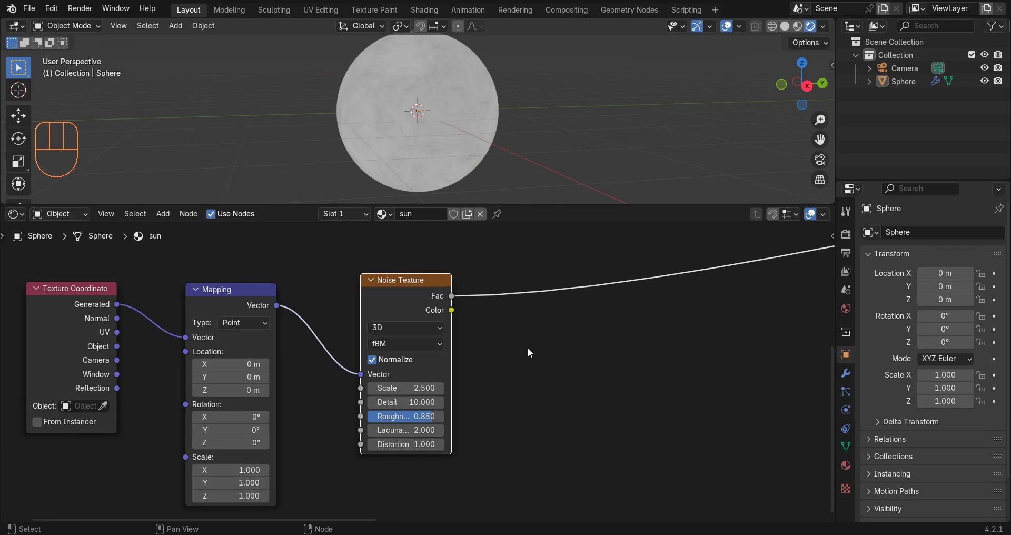
{"action": "key", "text": "shift+a"}
{"action": "left_click", "coordinate": [560, 305]}
{"action": "type", "text": "color"}
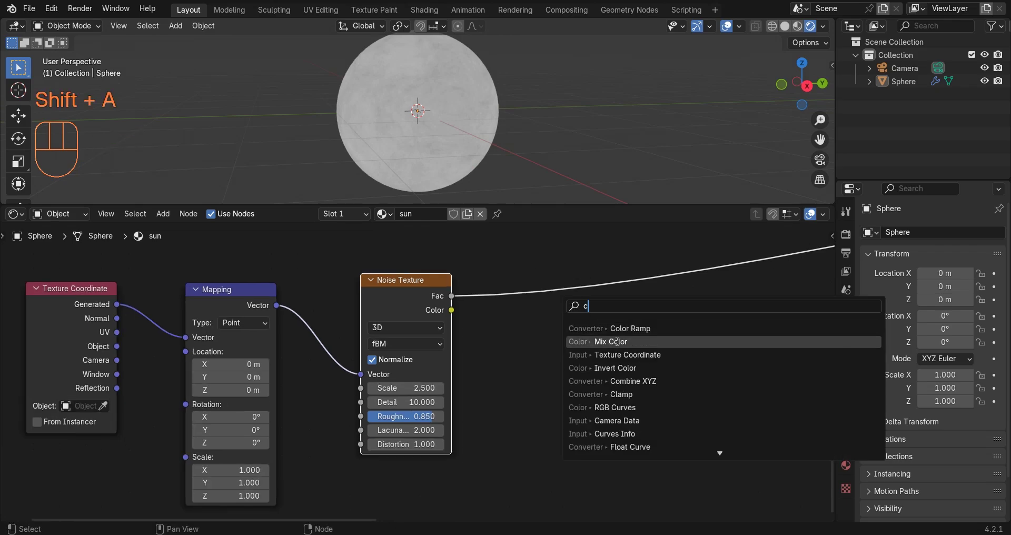
{"action": "key", "text": "Return"}
{"action": "left_click", "coordinate": [515, 248]}
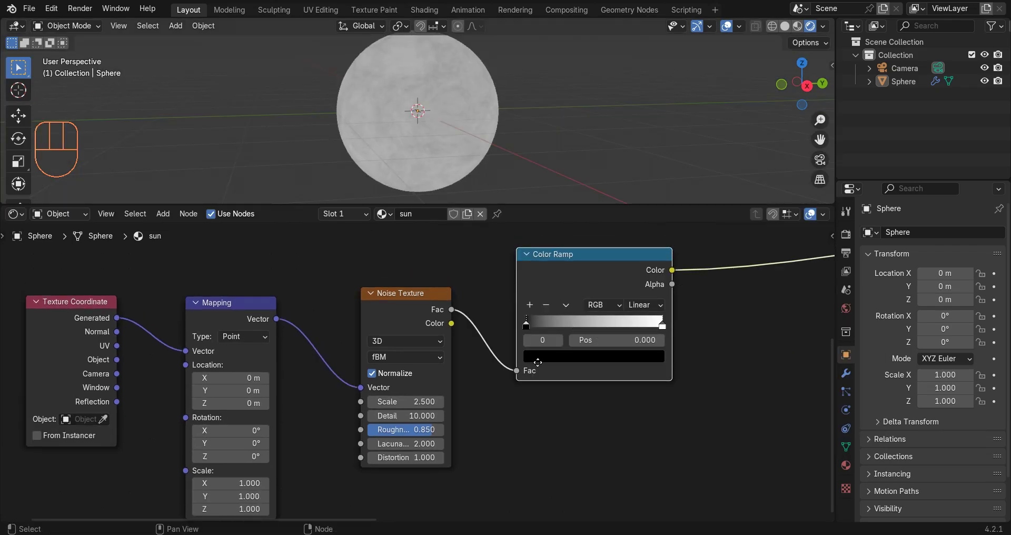
Move the new Color Ramp's black stop slightly past the middle and its white stop to position 0.880
{"action": "scroll", "coordinate": [429, 365], "scroll_direction": "up", "scroll_amount": 2}
{"action": "left_click_drag", "start_coordinate": [393, 371], "coordinate": [510, 374]}
{"action": "middle_click_drag", "start_coordinate": [326, 154], "coordinate": [394, 161]}
{"action": "scroll", "coordinate": [326, 252], "scroll_direction": "down", "scroll_amount": 4}
{"action": "middle_click_drag", "start_coordinate": [327, 252], "coordinate": [410, 223]}
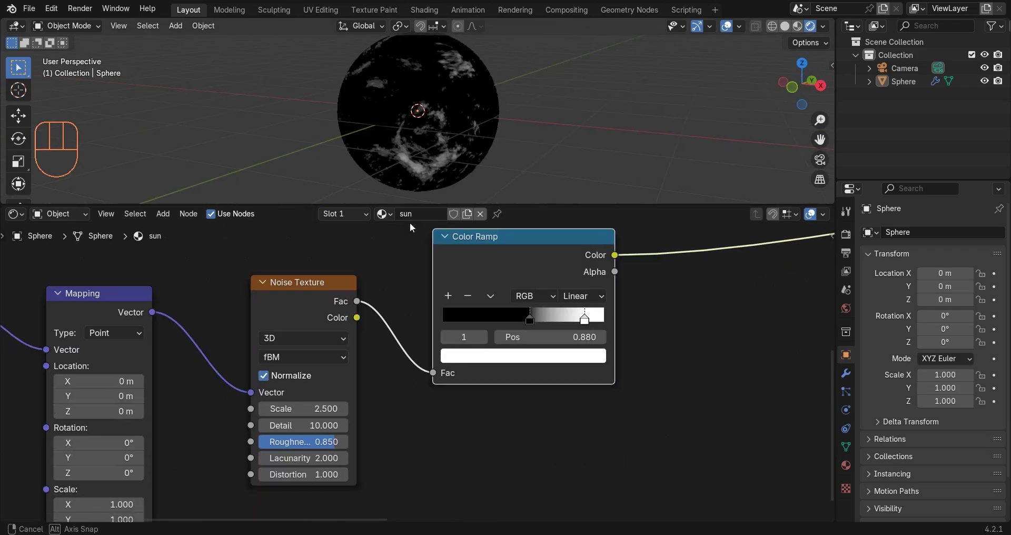
Lower the Noise Texture's Distortion to 0.26 and inspect the pattern around the sphere
{"action": "scroll", "coordinate": [290, 487], "scroll_direction": "up", "scroll_amount": 6}
{"action": "left_click_drag", "start_coordinate": [332, 463], "coordinate": [152, 437]}
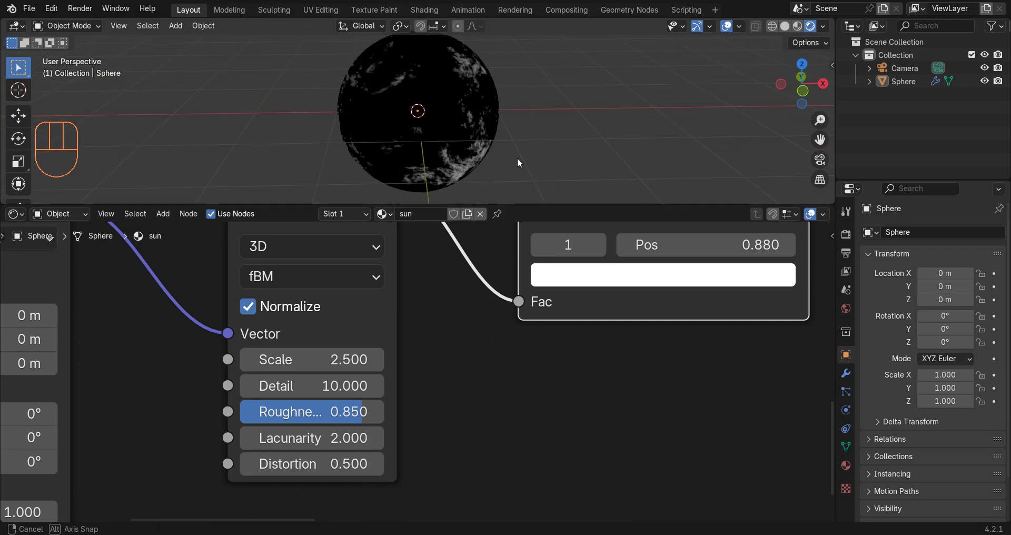
{"action": "middle_click_drag", "start_coordinate": [516, 157], "coordinate": [400, 369]}
{"action": "left_click", "coordinate": [311, 463]}
{"action": "type", "text": ".26"}
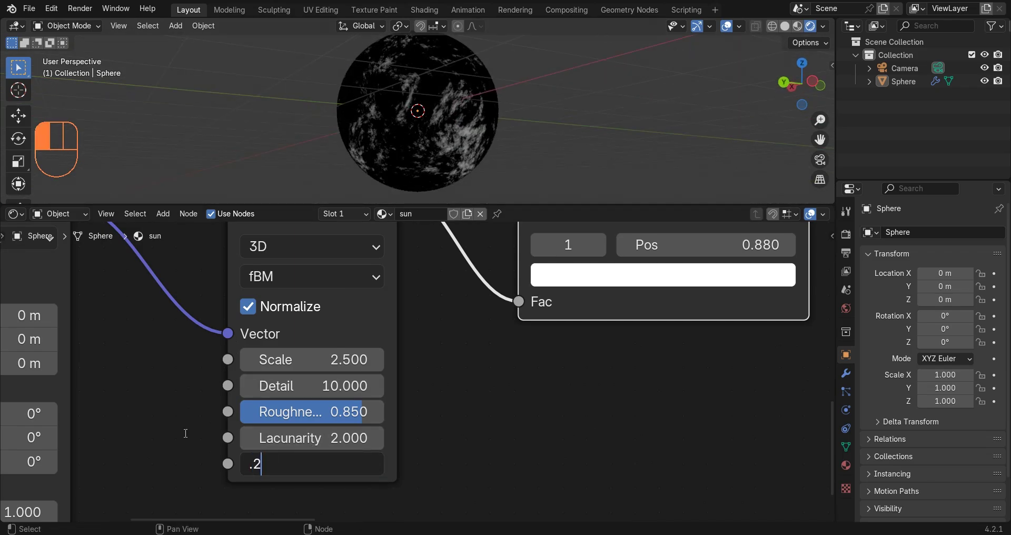
{"action": "key", "text": "Return"}
{"action": "middle_click_drag", "start_coordinate": [584, 157], "coordinate": [545, 161]}
{"action": "scroll", "coordinate": [545, 161], "scroll_direction": "down", "scroll_amount": 3}
{"action": "scroll", "coordinate": [545, 161], "scroll_direction": "up", "scroll_amount": 5}
{"action": "scroll", "coordinate": [546, 161], "scroll_direction": "down", "scroll_amount": 3}
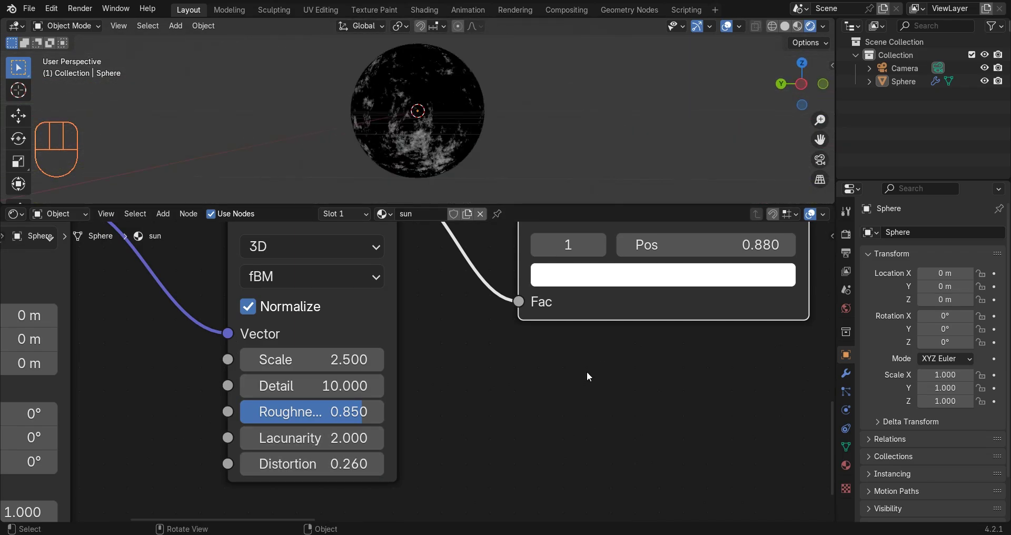
Duplicate the Texture Coordinate, Mapping and Noise Texture nodes together and place the copies below the originals
{"action": "scroll", "coordinate": [565, 368], "scroll_direction": "down", "scroll_amount": 10}
{"action": "left_click_drag", "start_coordinate": [487, 323], "coordinate": [504, 354]}
{"action": "middle_click_drag", "start_coordinate": [438, 362], "coordinate": [442, 318]}
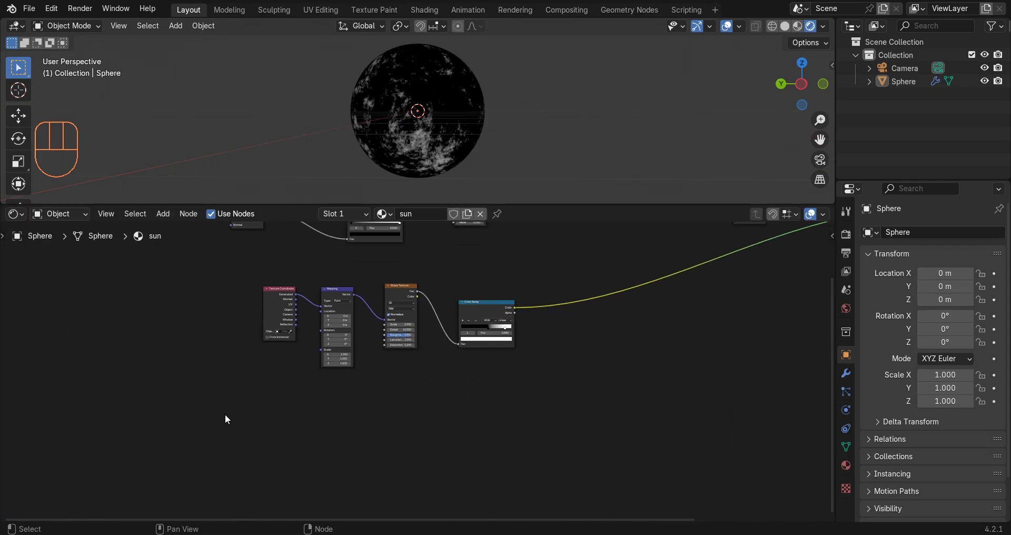
{"action": "left_click_drag", "start_coordinate": [211, 440], "coordinate": [398, 284]}
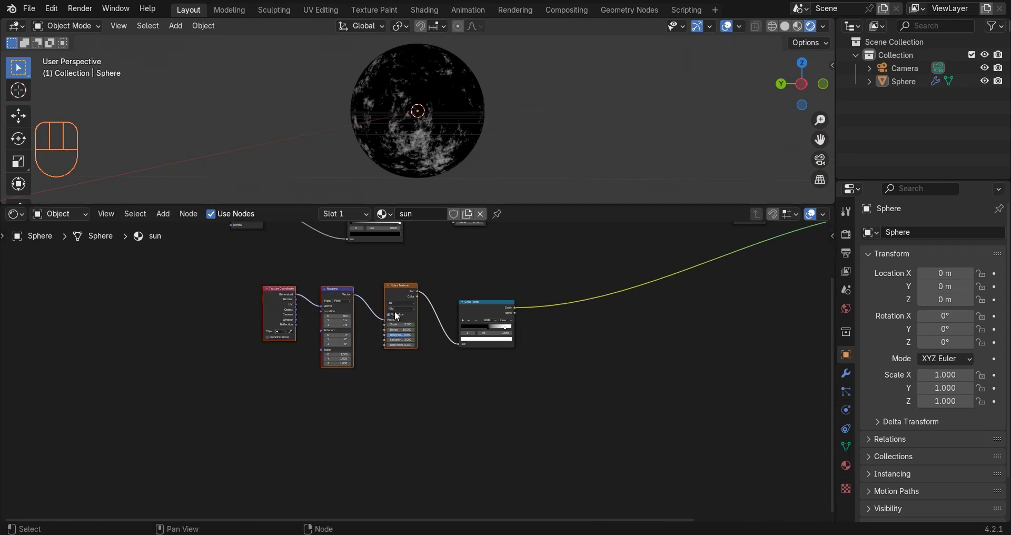
{"action": "scroll", "coordinate": [432, 311], "scroll_direction": "down", "scroll_amount": 2, "text": "shift"}
{"action": "key", "text": "shift+d"}
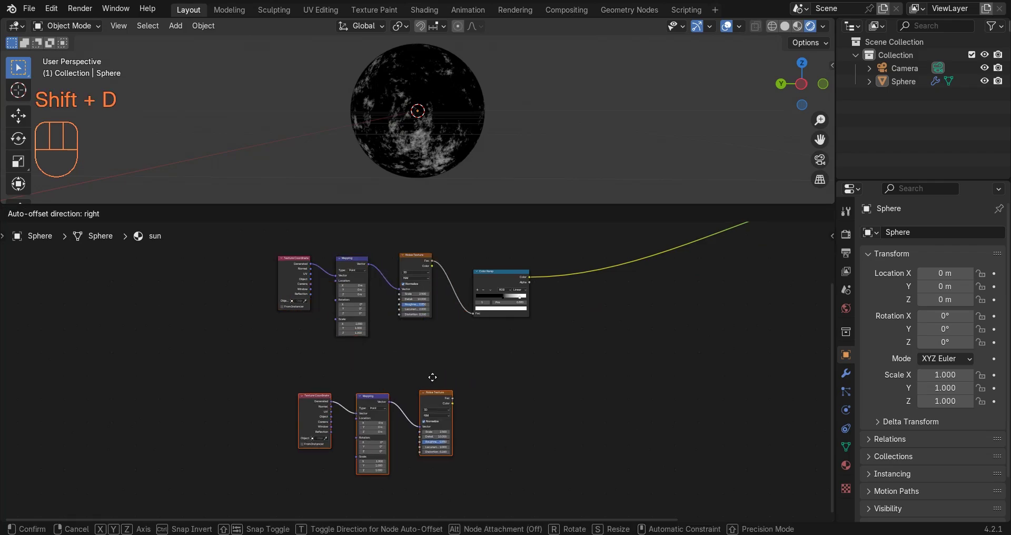
{"action": "left_click", "coordinate": [409, 356]}
Reposition the duplicated Noise Texture farther from its Mapping node
{"action": "scroll", "coordinate": [463, 369], "scroll_direction": "up", "scroll_amount": 5}
{"action": "left_click_drag", "start_coordinate": [393, 382], "coordinate": [454, 403]}
{"action": "scroll", "coordinate": [483, 421], "scroll_direction": "up", "scroll_amount": 1}
{"action": "middle_click_drag", "start_coordinate": [483, 433], "coordinate": [431, 334]}
{"action": "scroll", "coordinate": [431, 334], "scroll_direction": "up", "scroll_amount": 4}
{"action": "left_click_drag", "start_coordinate": [403, 272], "coordinate": [347, 259]}
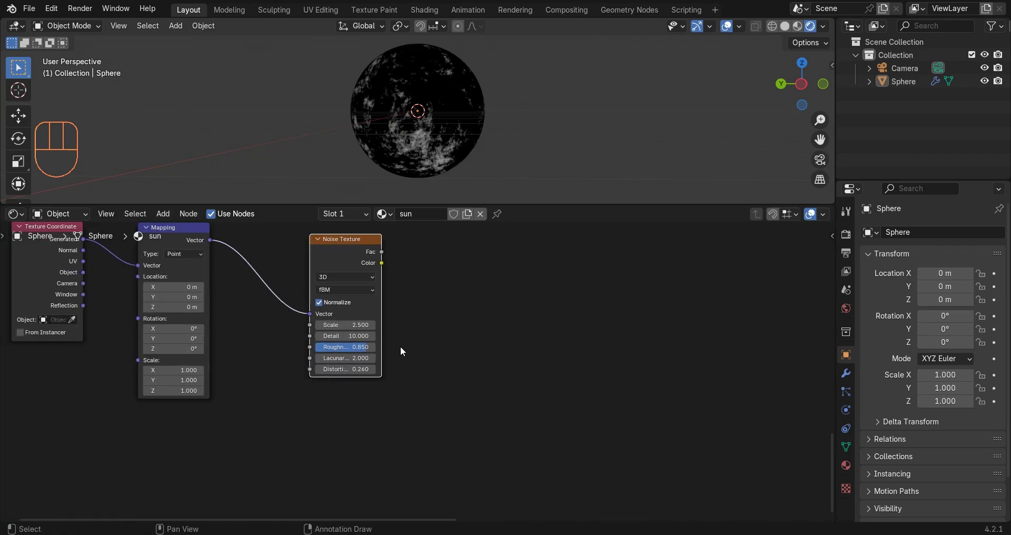
{"action": "left_click", "coordinate": [400, 346]}
Set the duplicated Noise Texture's Scale to 120
{"action": "scroll", "coordinate": [400, 346], "scroll_direction": "up", "scroll_amount": 1}
{"action": "left_click", "coordinate": [347, 321]}
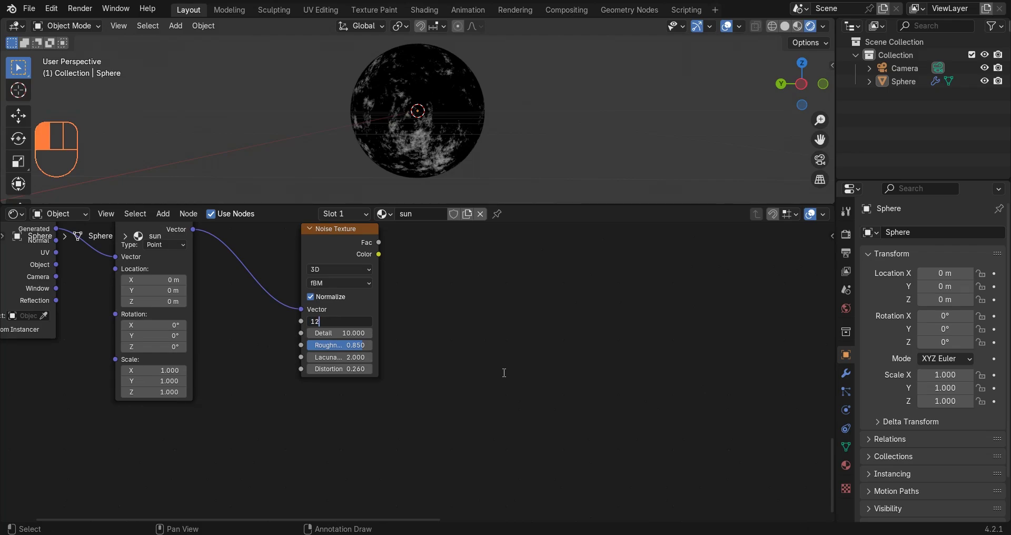
{"action": "key", "text": "BackSpace"}
{"action": "type", "text": "120"}
{"action": "left_click", "coordinate": [480, 347]}
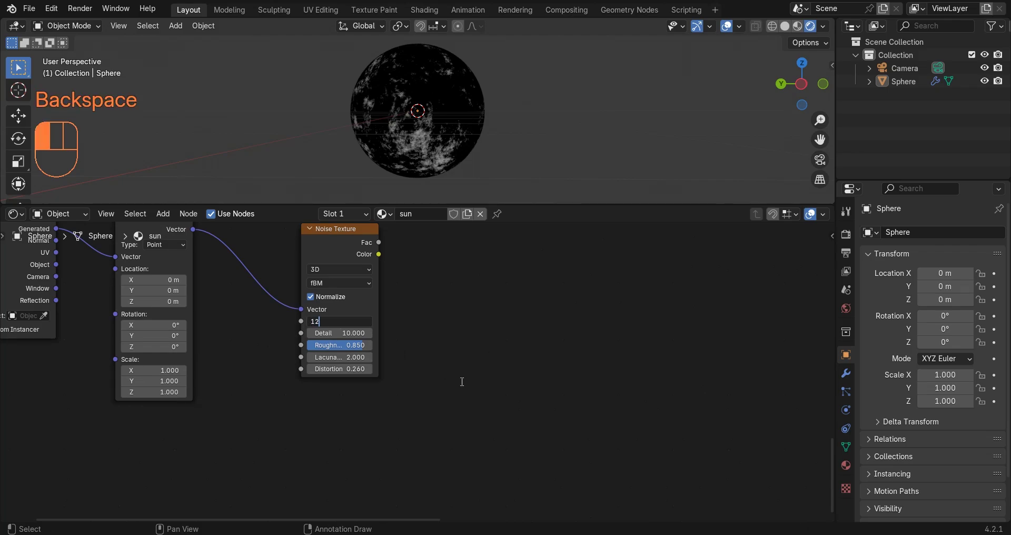
{"action": "left_click", "coordinate": [341, 259]}
Duplicate the scale-120 Noise Texture with its Mapping link kept, and stack the copy above the original
{"action": "scroll", "coordinate": [368, 281], "scroll_direction": "down", "scroll_amount": 5}
{"action": "middle_click_drag", "start_coordinate": [368, 282], "coordinate": [422, 417]}
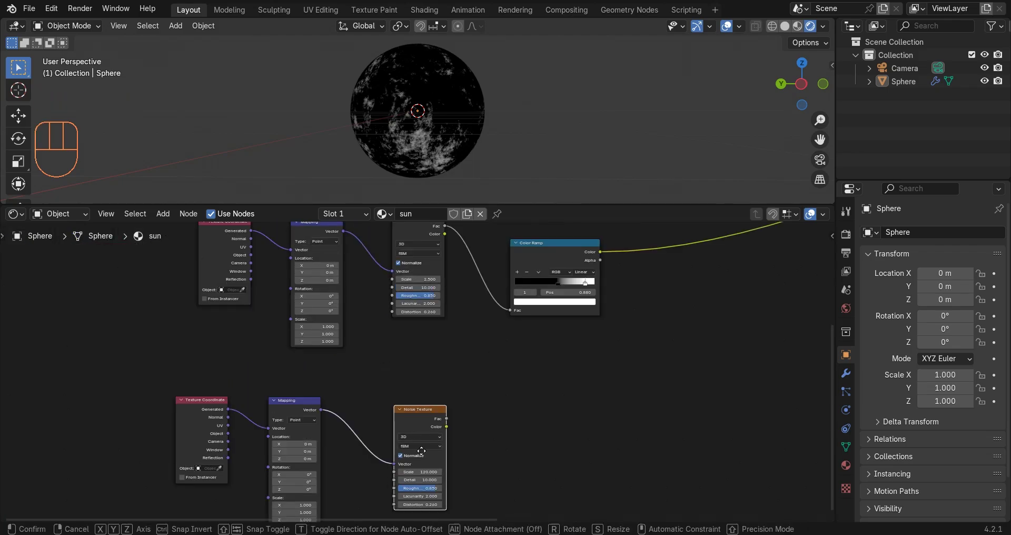
{"action": "left_click_drag", "start_coordinate": [422, 417], "coordinate": [427, 458]}
{"action": "middle_click_drag", "start_coordinate": [429, 411], "coordinate": [428, 363]}
{"action": "key", "text": "shift+ctrl+d"}
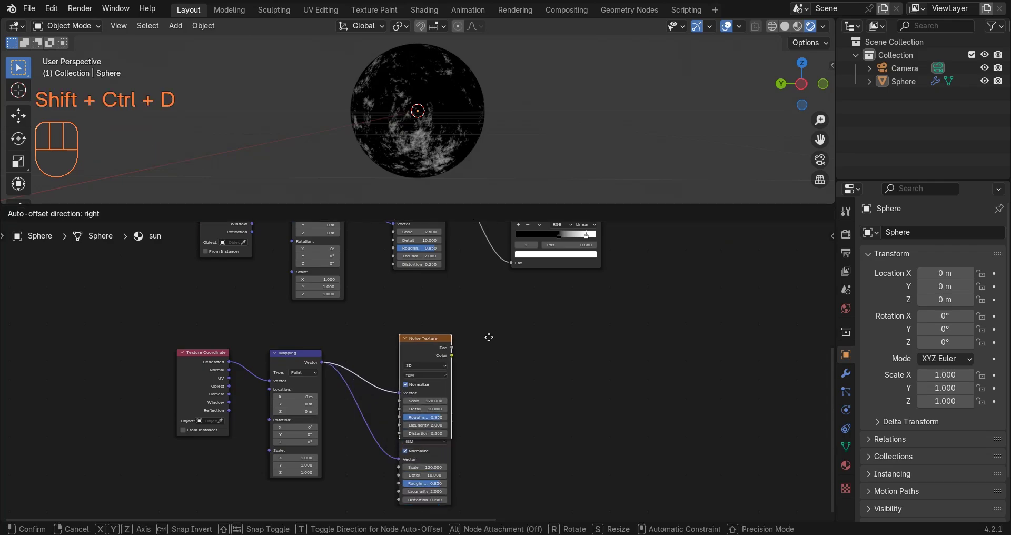
{"action": "left_click", "coordinate": [445, 277]}
{"action": "scroll", "coordinate": [462, 403], "scroll_direction": "up", "scroll_amount": 2}
{"action": "left_click_drag", "start_coordinate": [423, 429], "coordinate": [413, 455]}
{"action": "left_click_drag", "start_coordinate": [432, 293], "coordinate": [451, 318]}
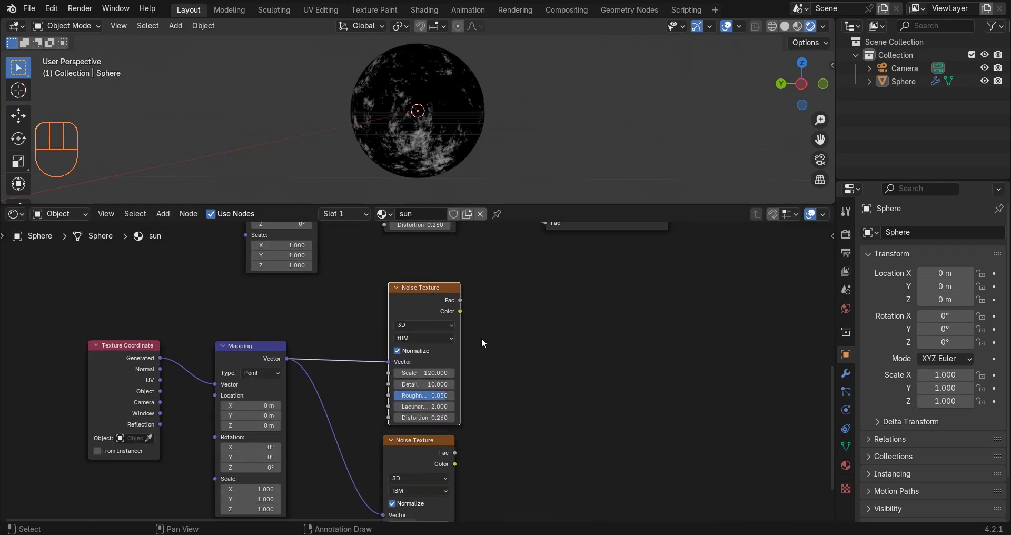
Set the upper duplicated Noise Texture's Scale to 30
{"action": "scroll", "coordinate": [481, 337], "scroll_direction": "up", "scroll_amount": 2}
{"action": "left_click", "coordinate": [403, 373]}
{"action": "type", "text": "30"}
{"action": "key", "text": "Return"}
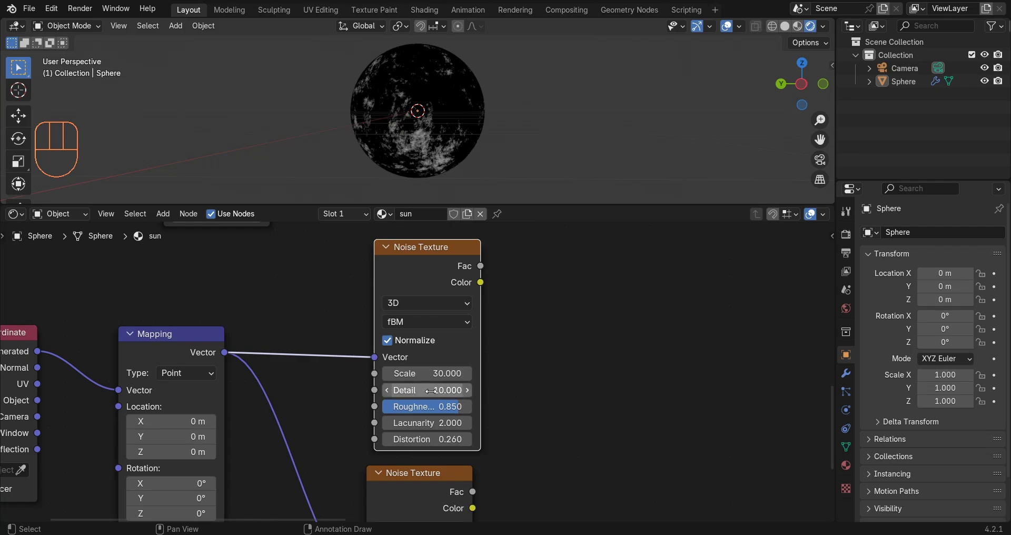
Set the scale-30 Noise Texture's Detail to 4 and Roughness to 0.6
{"action": "left_click", "coordinate": [416, 390]}
{"action": "type", "text": "5"}
{"action": "key", "text": "Return"}
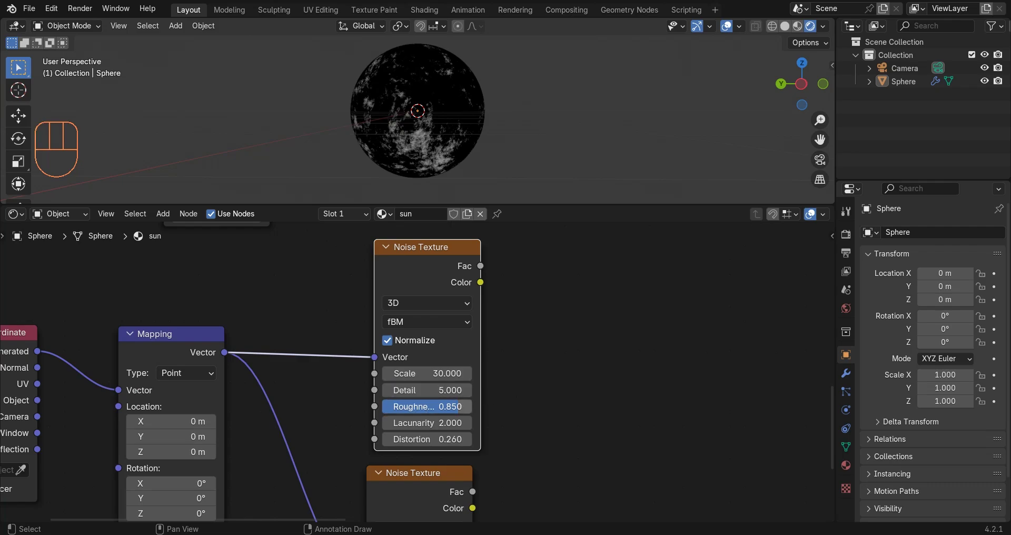
{"action": "left_click", "coordinate": [434, 406]}
{"action": "left_click", "coordinate": [524, 396]}
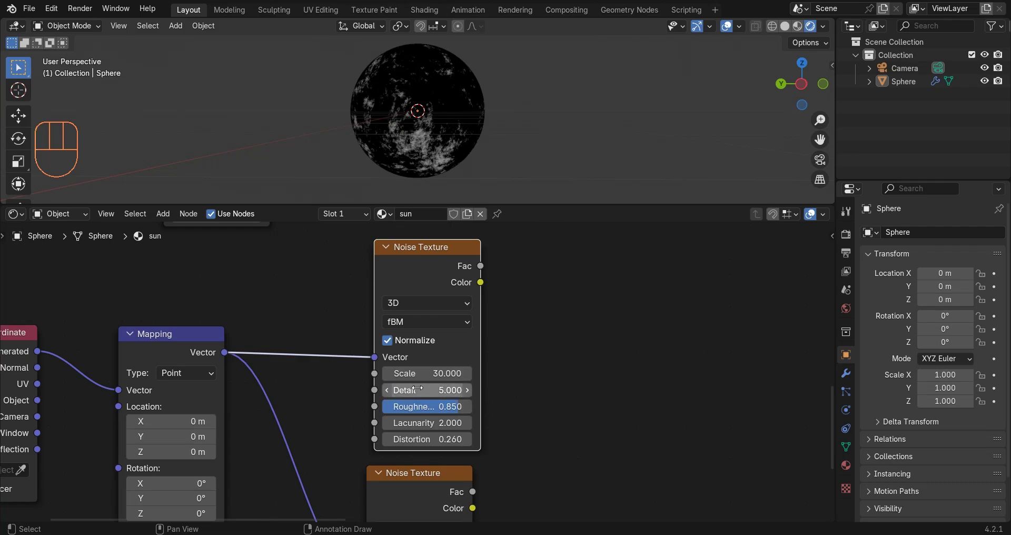
{"action": "left_click", "coordinate": [451, 392]}
{"action": "type", "text": "4"}
{"action": "key", "text": "Return"}
{"action": "left_click", "coordinate": [432, 407]}
{"action": "type", "text": ".6"}
{"action": "key", "text": "Return"}
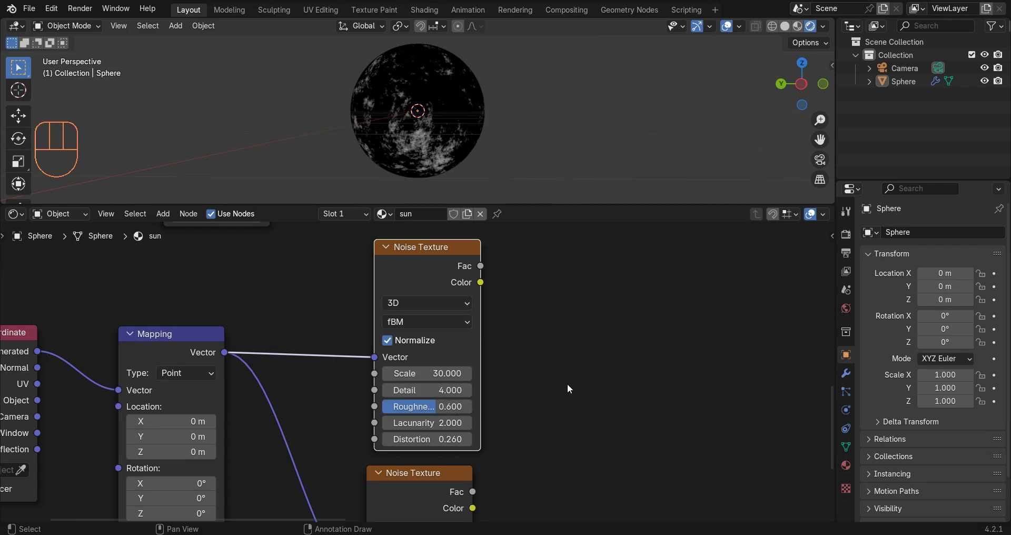
Set the scale-120 Noise Texture's Detail to 2, Roughness to 0.5 and Distortion to 0
{"action": "scroll", "coordinate": [566, 383], "scroll_direction": "down", "scroll_amount": 2}
{"action": "middle_click_drag", "start_coordinate": [489, 476], "coordinate": [444, 348]}
{"action": "left_click", "coordinate": [410, 453]}
{"action": "type", "text": "2"}
{"action": "left_click", "coordinate": [398, 467]}
{"action": "type", "text": ".5"}
{"action": "key", "text": "Return"}
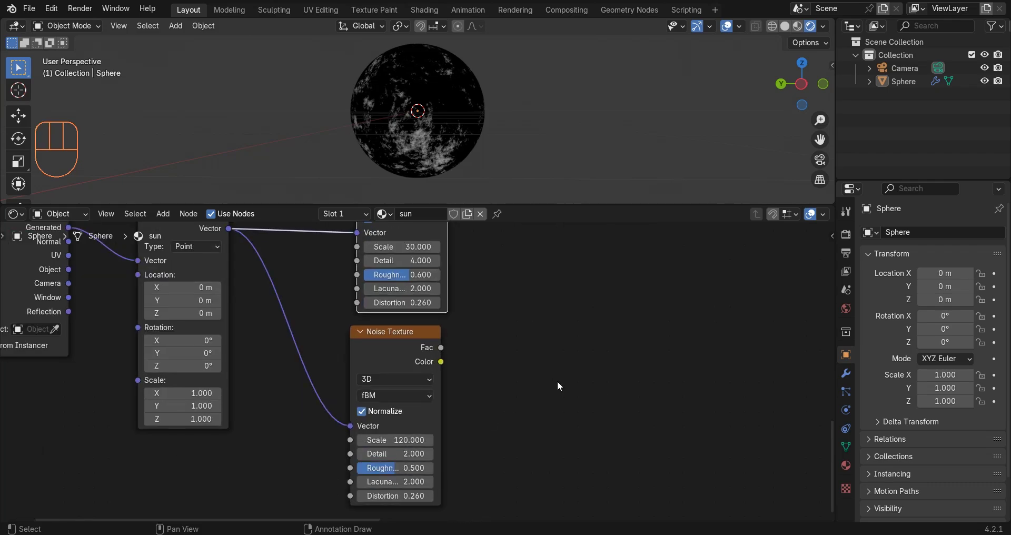
{"action": "left_click", "coordinate": [400, 495]}
{"action": "type", "text": "0"}
{"action": "key", "text": "Return"}
Add a Color Ramp node beside the scale-30 Noise Texture
{"action": "scroll", "coordinate": [555, 347], "scroll_direction": "down", "scroll_amount": 3}
{"action": "scroll", "coordinate": [555, 348], "scroll_direction": "down", "scroll_amount": 5}
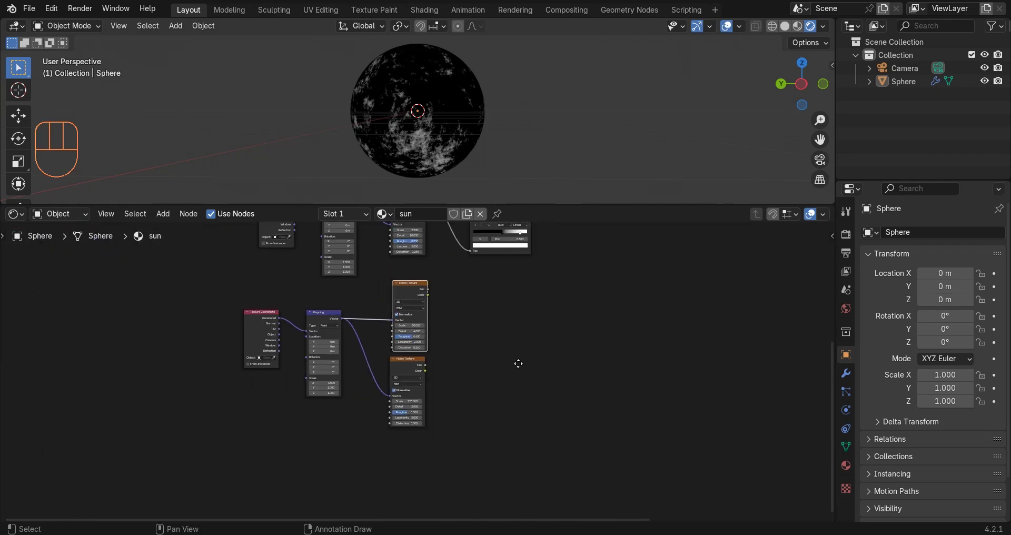
{"action": "left_click", "coordinate": [517, 361]}
{"action": "middle_click_drag", "start_coordinate": [577, 312], "coordinate": [527, 368]}
{"action": "scroll", "coordinate": [526, 369], "scroll_direction": "up", "scroll_amount": 5}
{"action": "scroll", "coordinate": [354, 361], "scroll_direction": "up", "scroll_amount": 1}
{"action": "scroll", "coordinate": [448, 354], "scroll_direction": "down", "scroll_amount": 4}
{"action": "key", "text": "shift+a"}
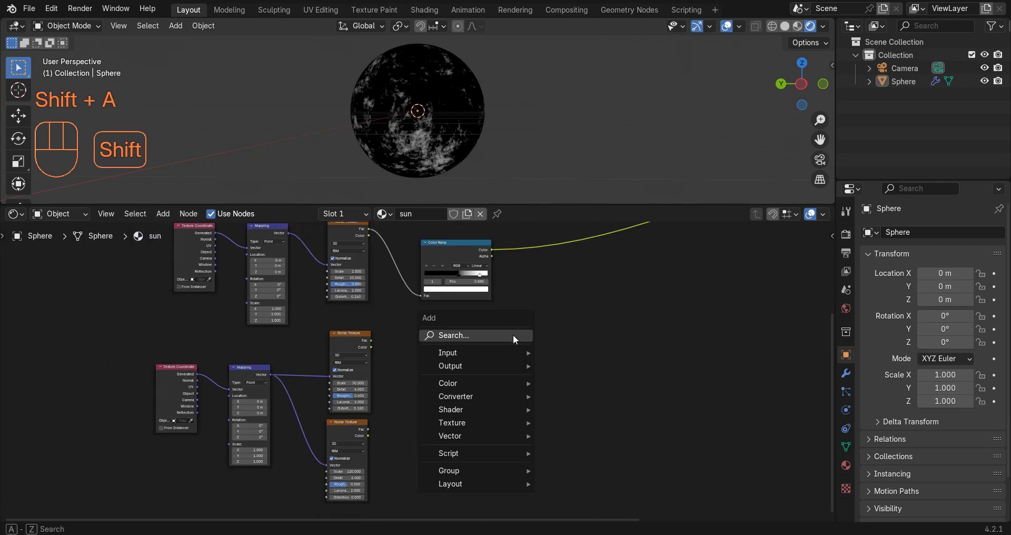
{"action": "left_click", "coordinate": [513, 335]}
{"action": "type", "text": "c"}
{"action": "left_click", "coordinate": [539, 358]}
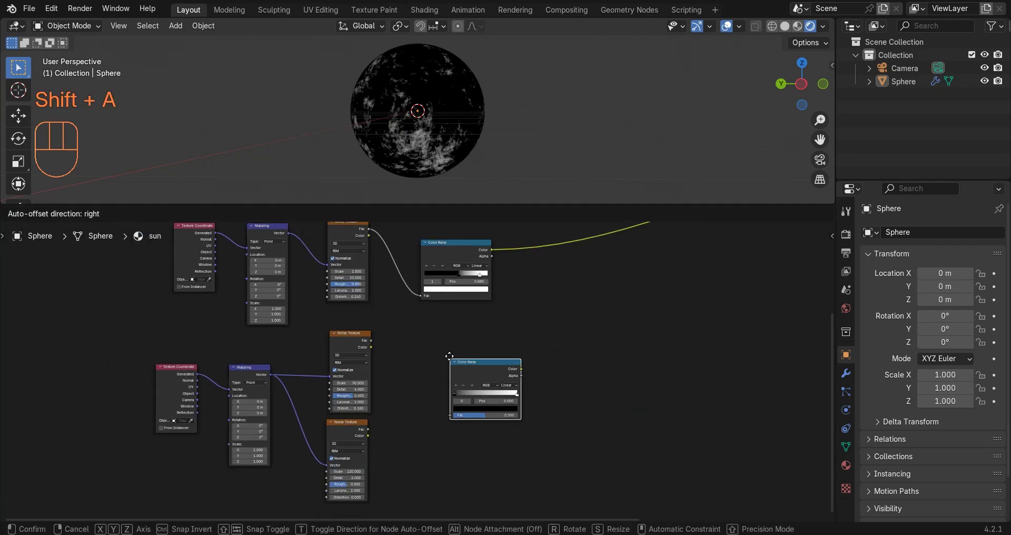
{"action": "left_click", "coordinate": [423, 339]}
Connect the scale-30 Noise Texture's Fac to the new Color Ramp and preview the ramp on the sphere
{"action": "scroll", "coordinate": [421, 342], "scroll_direction": "up", "scroll_amount": 2}
{"action": "left_click_drag", "start_coordinate": [353, 330], "coordinate": [425, 404]}
{"action": "left_click", "coordinate": [470, 340], "text": "ctrl+shift"}
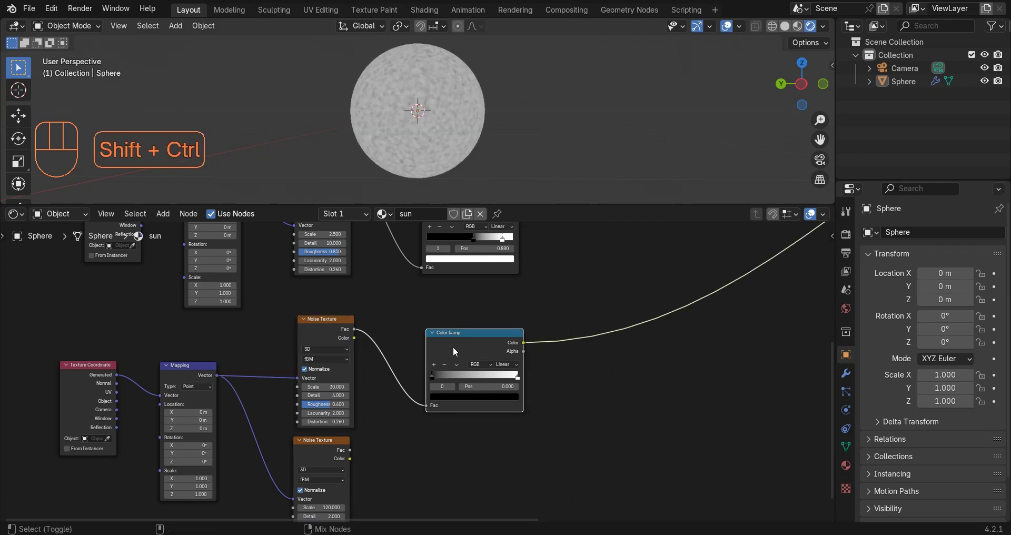
{"action": "middle_click_drag", "start_coordinate": [419, 135], "coordinate": [535, 116]}
{"action": "scroll", "coordinate": [411, 134], "scroll_direction": "up", "scroll_amount": 3}
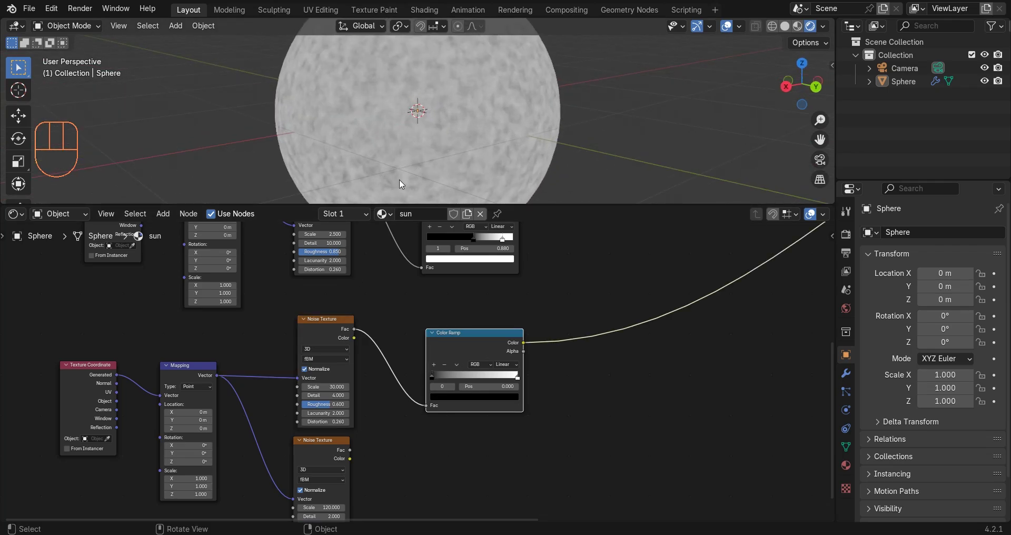
{"action": "middle_click_drag", "start_coordinate": [399, 184], "coordinate": [444, 147]}
{"action": "scroll", "coordinate": [444, 147], "scroll_direction": "down", "scroll_amount": 1}
{"action": "scroll", "coordinate": [453, 349], "scroll_direction": "up", "scroll_amount": 2}
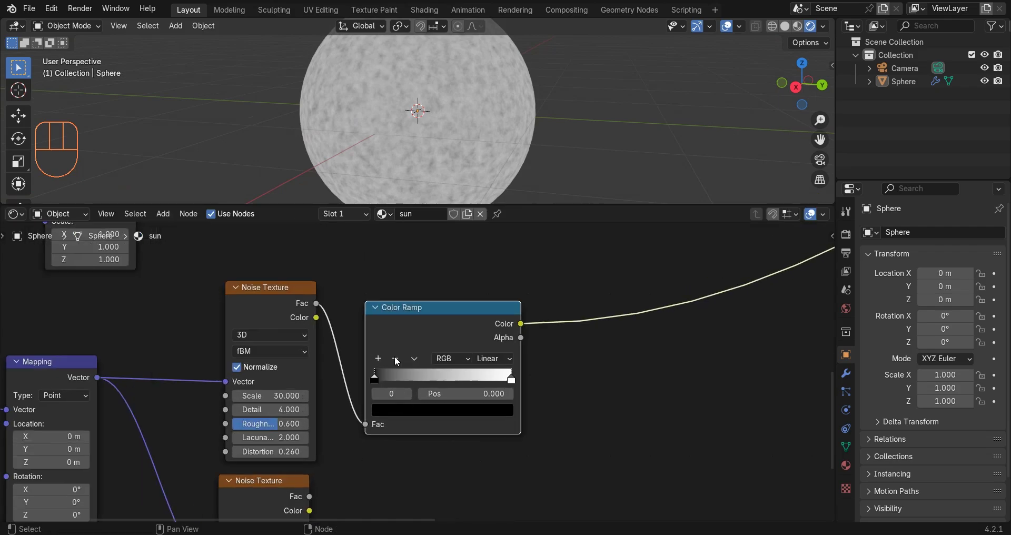
Set the black stop of the new Color Ramp to position 0.55
{"action": "scroll", "coordinate": [396, 361], "scroll_direction": "up", "scroll_amount": 2}
{"action": "left_click_drag", "start_coordinate": [371, 376], "coordinate": [464, 141]}
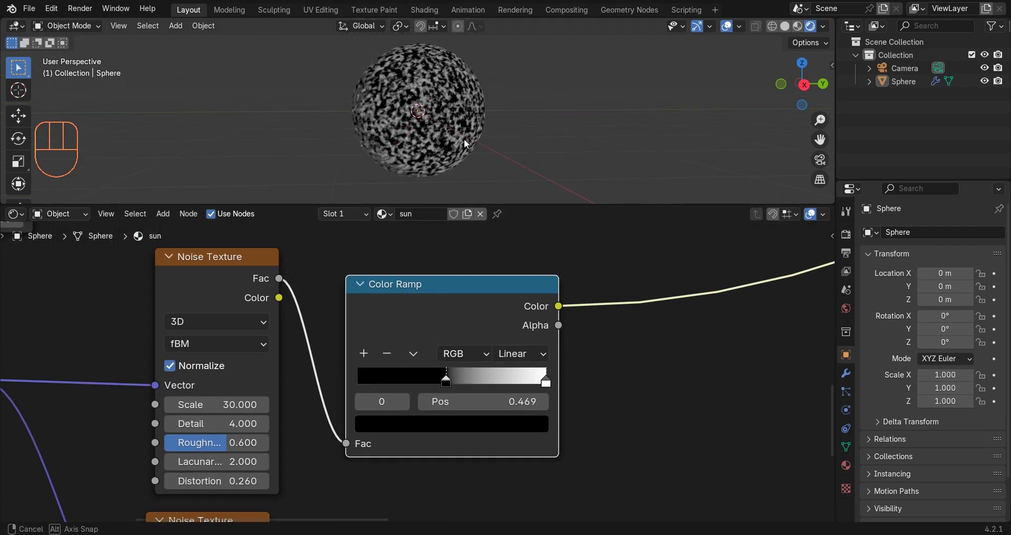
{"action": "scroll", "coordinate": [464, 140], "scroll_direction": "up", "scroll_amount": 2}
{"action": "left_click", "coordinate": [469, 402]}
{"action": "type", "text": ".55"}
{"action": "key", "text": "Return"}
{"action": "middle_click_drag", "start_coordinate": [521, 124], "coordinate": [487, 129]}
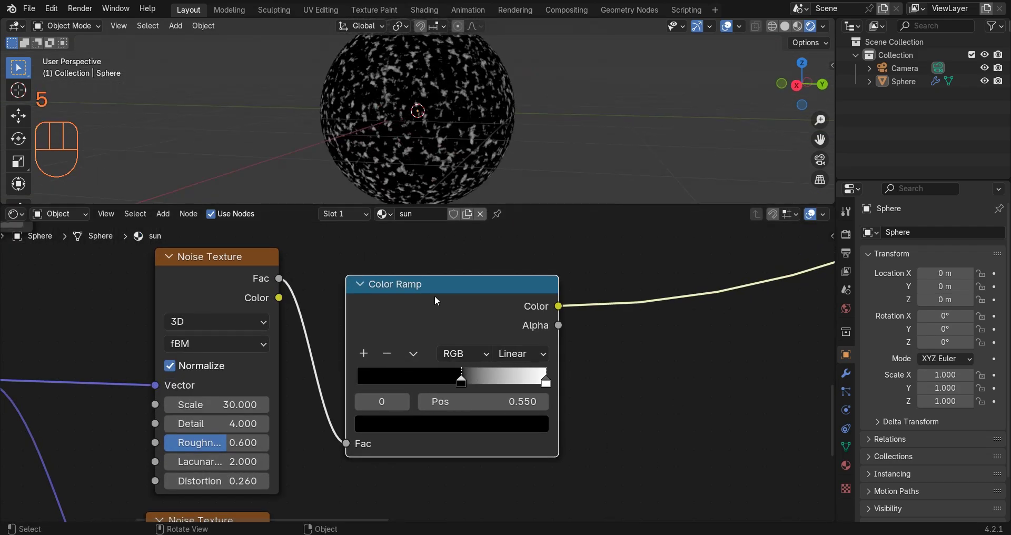
Arrange the Color Ramp beside the scale-30 Noise Texture and move the scale-120 Noise Texture below it
{"action": "scroll", "coordinate": [424, 347], "scroll_direction": "down", "scroll_amount": 3}
{"action": "left_click_drag", "start_coordinate": [428, 334], "coordinate": [390, 352]}
{"action": "left_click", "coordinate": [413, 279]}
{"action": "middle_click_drag", "start_coordinate": [379, 348], "coordinate": [418, 279]}
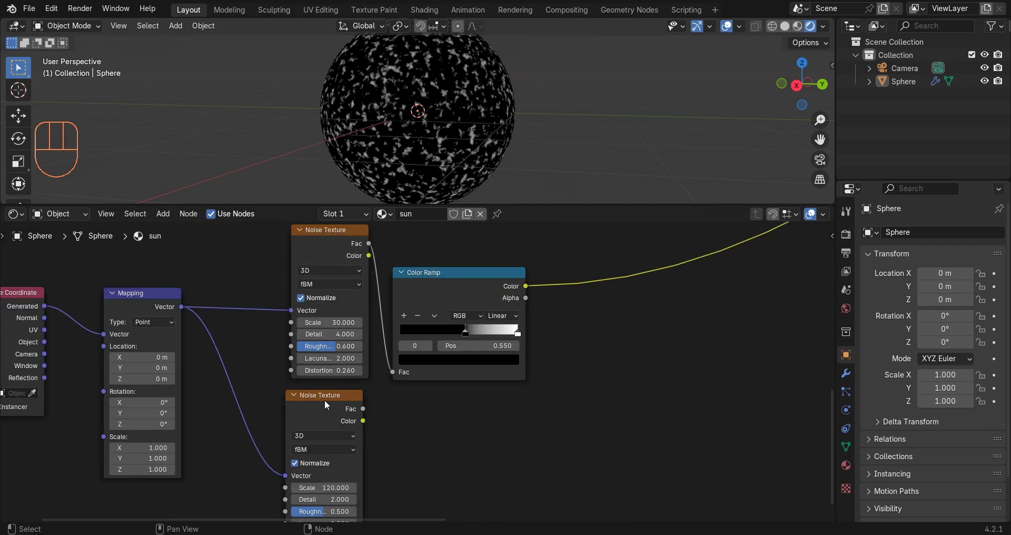
{"action": "left_click_drag", "start_coordinate": [324, 403], "coordinate": [364, 405]}
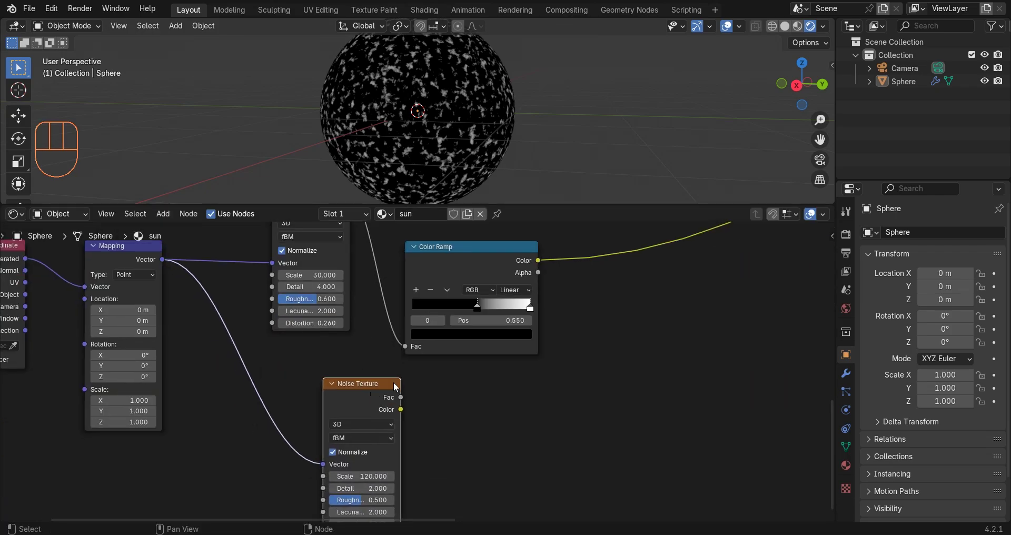
Combine the Color Ramp and the scale-120 Noise Texture in a color Mix node placed after them
{"action": "left_click", "coordinate": [396, 386], "text": "shift"}
{"action": "key", "text": "ctrl+KP_0"}
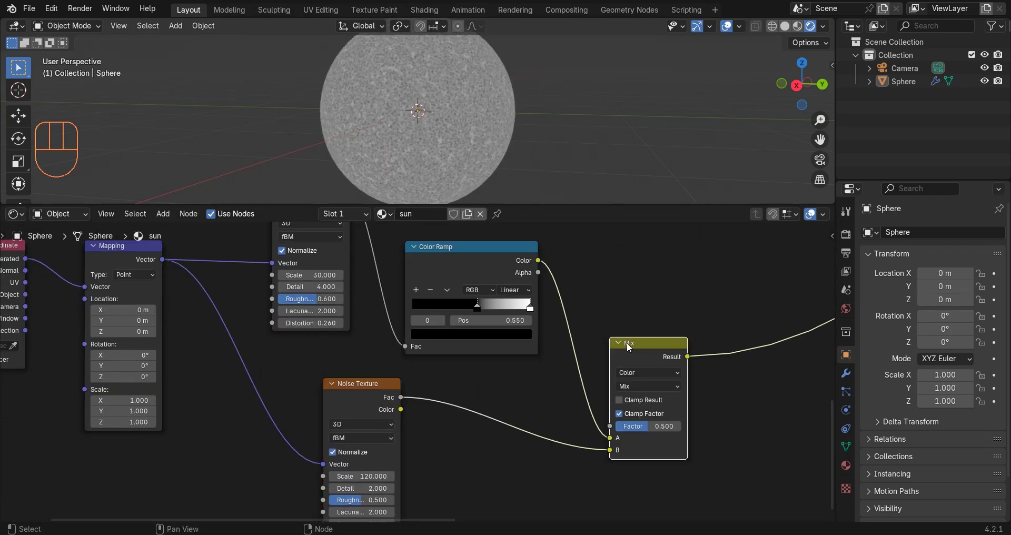
{"action": "left_click_drag", "start_coordinate": [645, 350], "coordinate": [682, 324]}
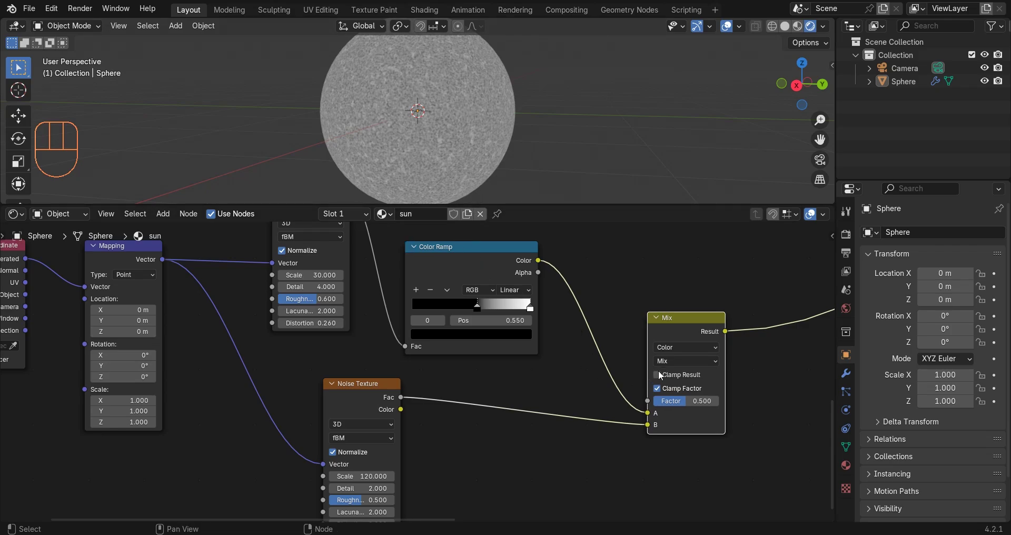
Set the Mix node's blending mode to Add and its Factor to 1
{"action": "middle_click_drag", "start_coordinate": [659, 375], "coordinate": [425, 349]}
{"action": "scroll", "coordinate": [424, 349], "scroll_direction": "up", "scroll_amount": 2}
{"action": "left_click", "coordinate": [470, 329]}
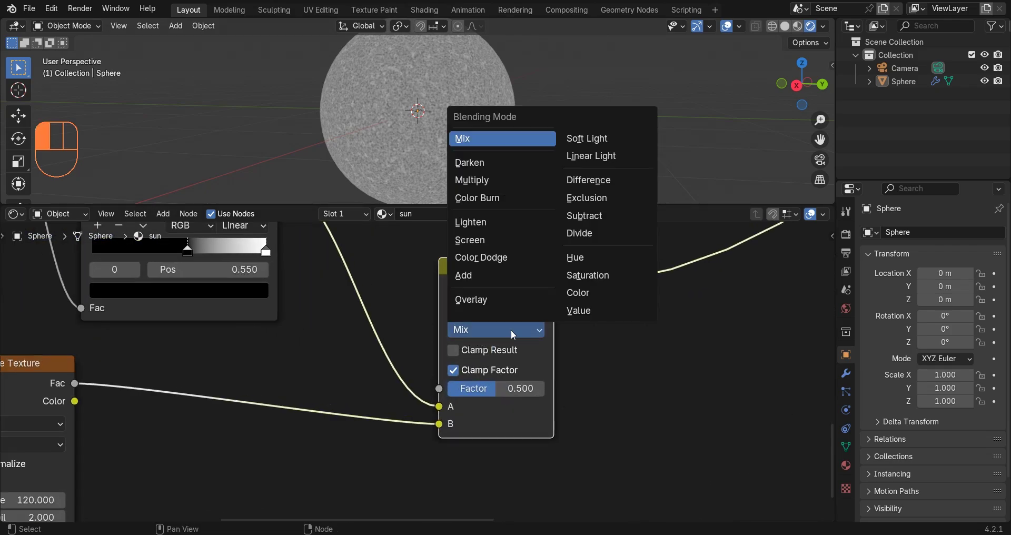
{"action": "left_click", "coordinate": [484, 330]}
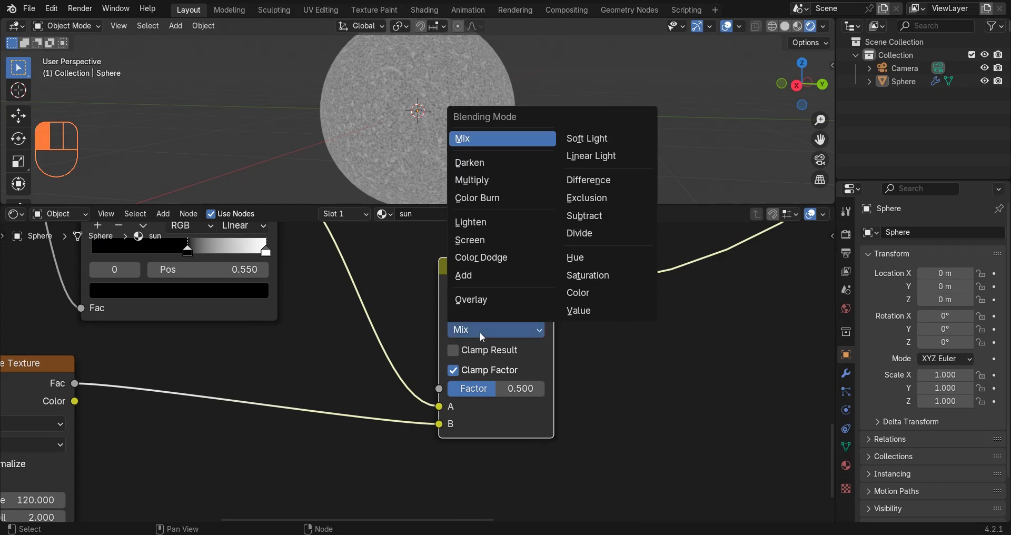
{"action": "left_click", "coordinate": [476, 279]}
{"action": "scroll", "coordinate": [190, 325], "scroll_direction": "down", "scroll_amount": 3}
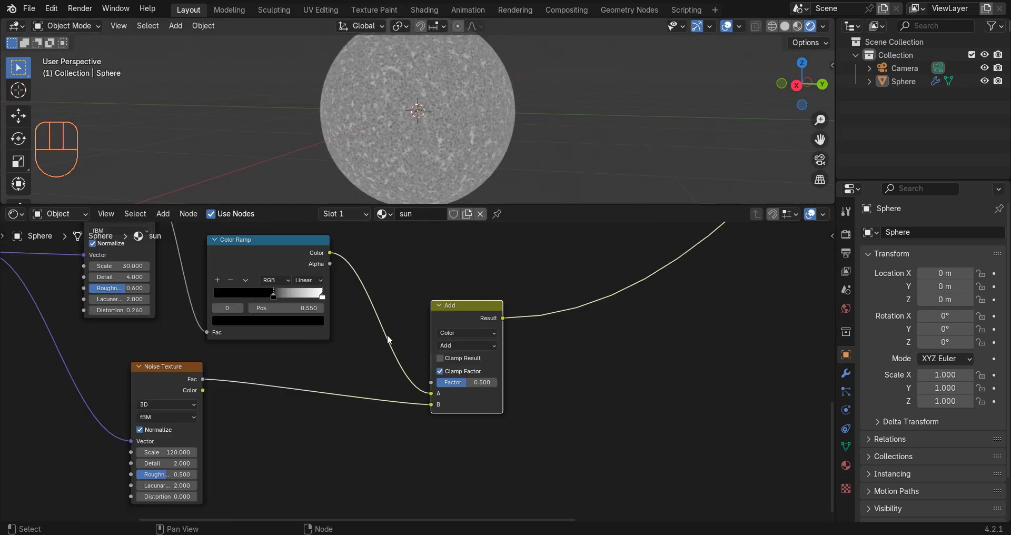
{"action": "scroll", "coordinate": [483, 394], "scroll_direction": "up", "scroll_amount": 2}
{"action": "double_click", "coordinate": [483, 386]}
{"action": "type", "text": "1"}
{"action": "key", "text": "Return"}
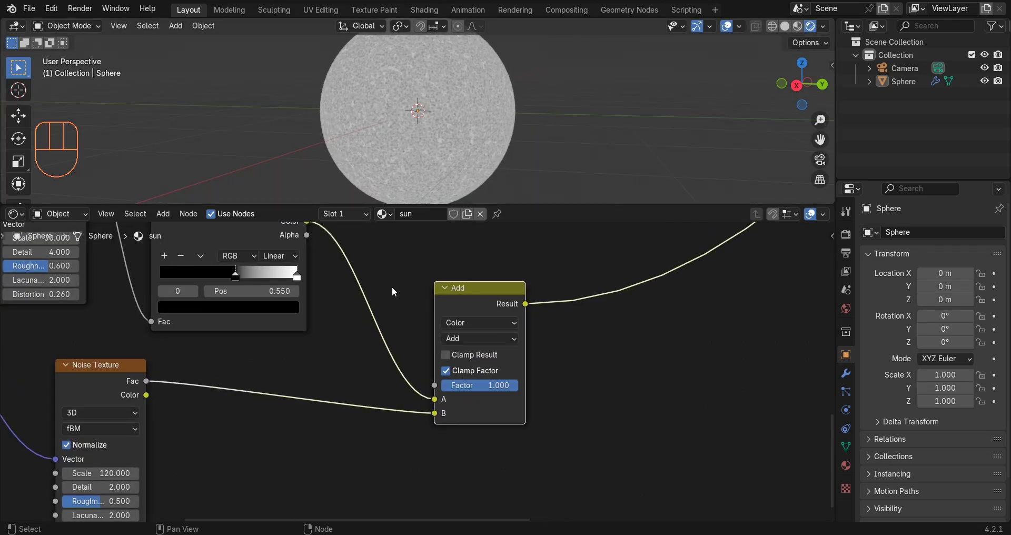
Duplicate the Color Ramp into the link between the scale-120 Noise Texture and the Add node, moving its black stop to about 0.568
{"action": "scroll", "coordinate": [286, 285], "scroll_direction": "down", "scroll_amount": 3}
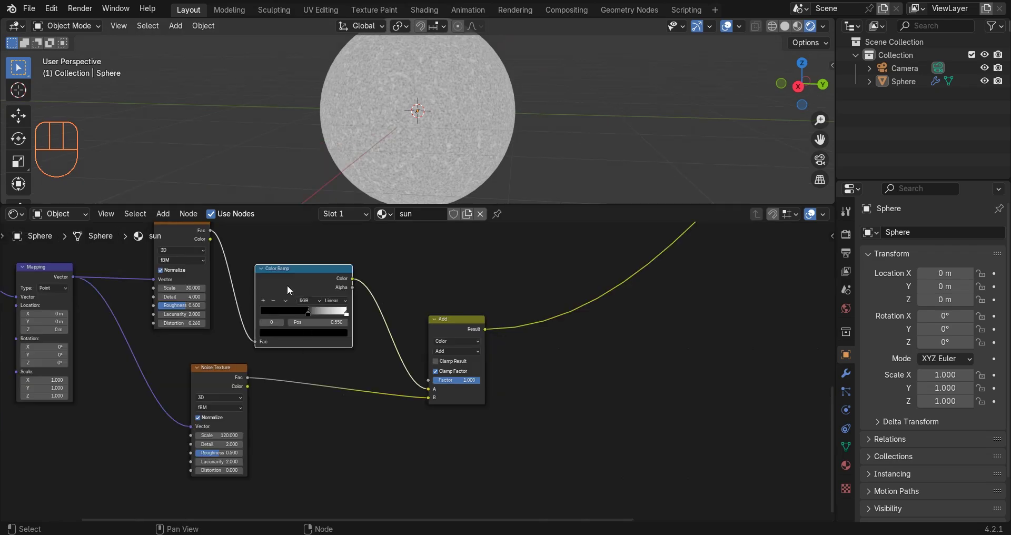
{"action": "left_click_drag", "start_coordinate": [287, 285], "coordinate": [306, 253]}
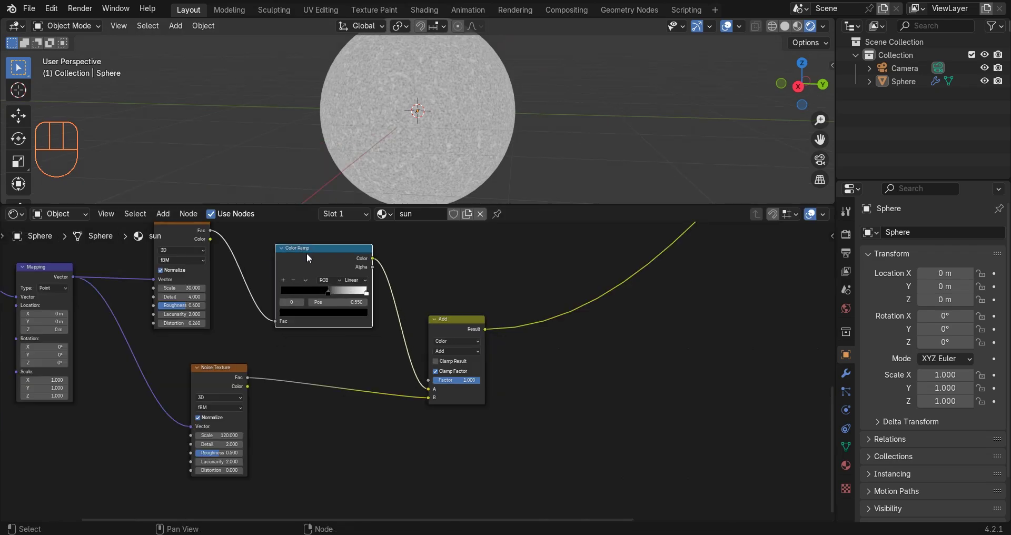
{"action": "key", "text": "shift+d"}
{"action": "left_click", "coordinate": [295, 360]}
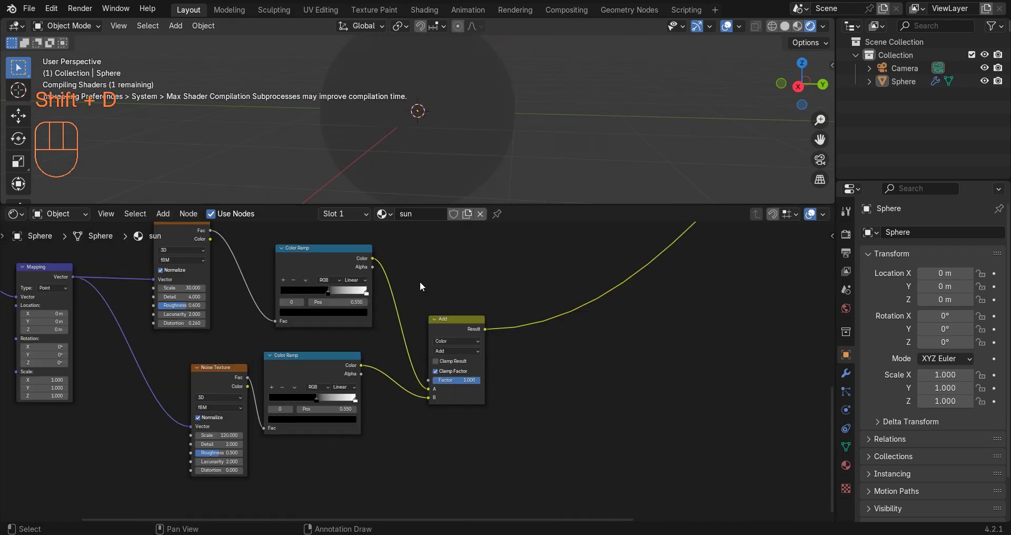
{"action": "scroll", "coordinate": [316, 390], "scroll_direction": "up", "scroll_amount": 3}
{"action": "left_click_drag", "start_coordinate": [325, 410], "coordinate": [329, 414]}
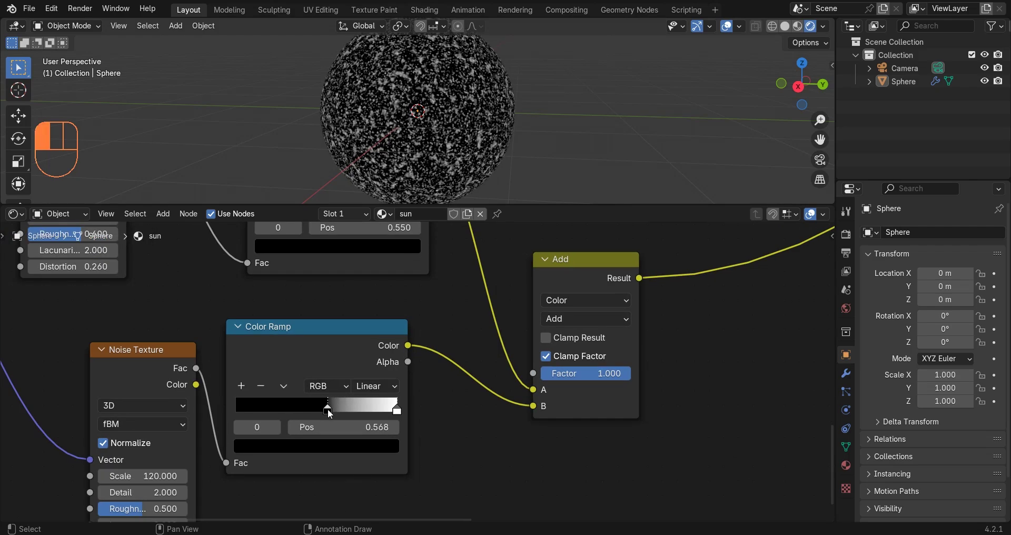
Move the Texture Coordinate and Mapping nodes that feed the scale-30 and scale-120 Noise Textures farther down
{"action": "scroll", "coordinate": [413, 372], "scroll_direction": "down", "scroll_amount": 6}
{"action": "scroll", "coordinate": [71, 360], "scroll_direction": "up", "scroll_amount": 2}
{"action": "middle_click_drag", "start_coordinate": [71, 360], "coordinate": [173, 456]}
{"action": "left_click_drag", "start_coordinate": [174, 459], "coordinate": [390, 334]}
{"action": "key", "text": "g"}
{"action": "left_click", "coordinate": [302, 412]}
{"action": "middle_click_drag", "start_coordinate": [481, 274], "coordinate": [430, 380]}
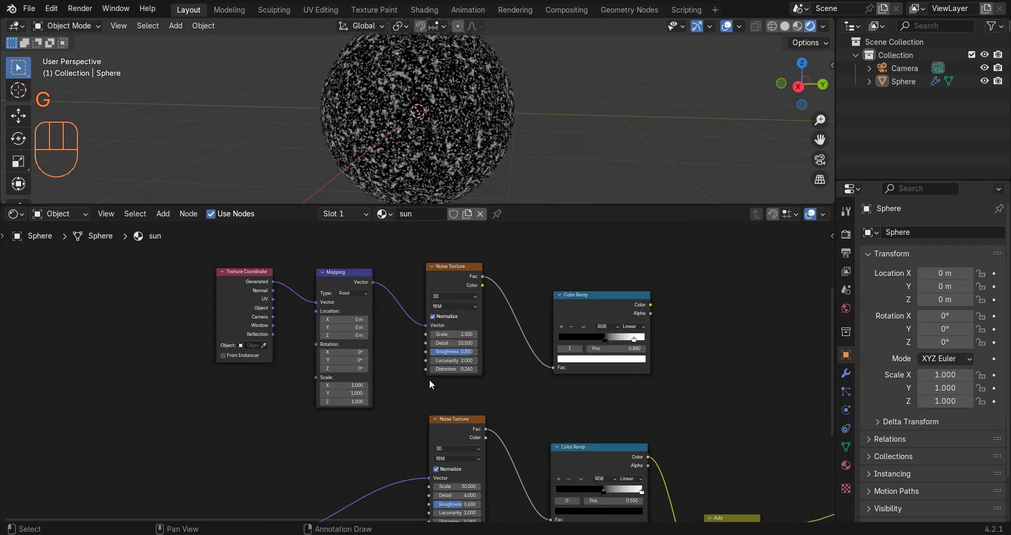
Insert a Math node set to Add between the color Add node and the Material Output
{"action": "scroll", "coordinate": [763, 371], "scroll_direction": "down", "scroll_amount": 7}
{"action": "middle_click_drag", "start_coordinate": [763, 372], "coordinate": [393, 370]}
{"action": "left_click_drag", "start_coordinate": [358, 460], "coordinate": [396, 400]}
{"action": "scroll", "coordinate": [402, 414], "scroll_direction": "up", "scroll_amount": 1}
{"action": "middle_click_drag", "start_coordinate": [452, 345], "coordinate": [419, 326]}
{"action": "scroll", "coordinate": [402, 413], "scroll_direction": "up", "scroll_amount": 3}
{"action": "key", "text": "shift+a"}
{"action": "type", "text": "mat"}
{"action": "key", "text": "Return"}
{"action": "left_click", "coordinate": [490, 330]}
{"action": "scroll", "coordinate": [408, 359], "scroll_direction": "up", "scroll_amount": 5}
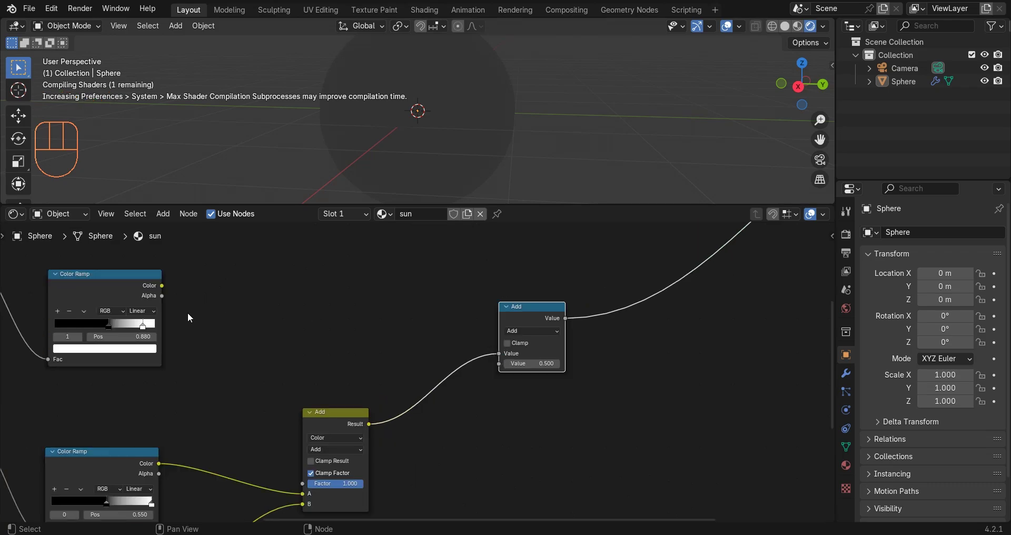
Connect the scale-2.5 noise's Color Ramp to the second value of the Math Add node
{"action": "scroll", "coordinate": [262, 325], "scroll_direction": "down", "scroll_amount": 2}
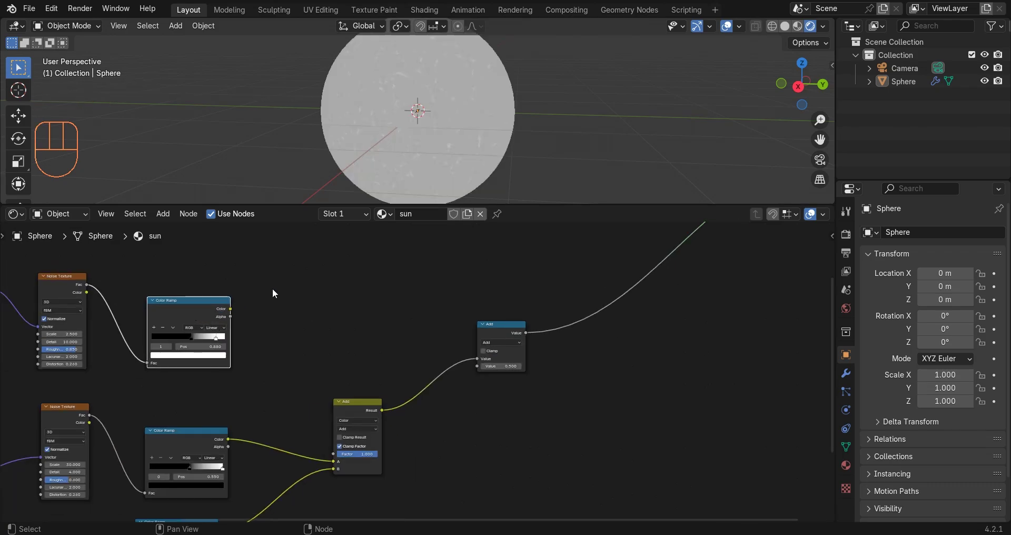
{"action": "scroll", "coordinate": [185, 301], "scroll_direction": "up", "scroll_amount": 1}
{"action": "left_click_drag", "start_coordinate": [181, 291], "coordinate": [492, 364]}
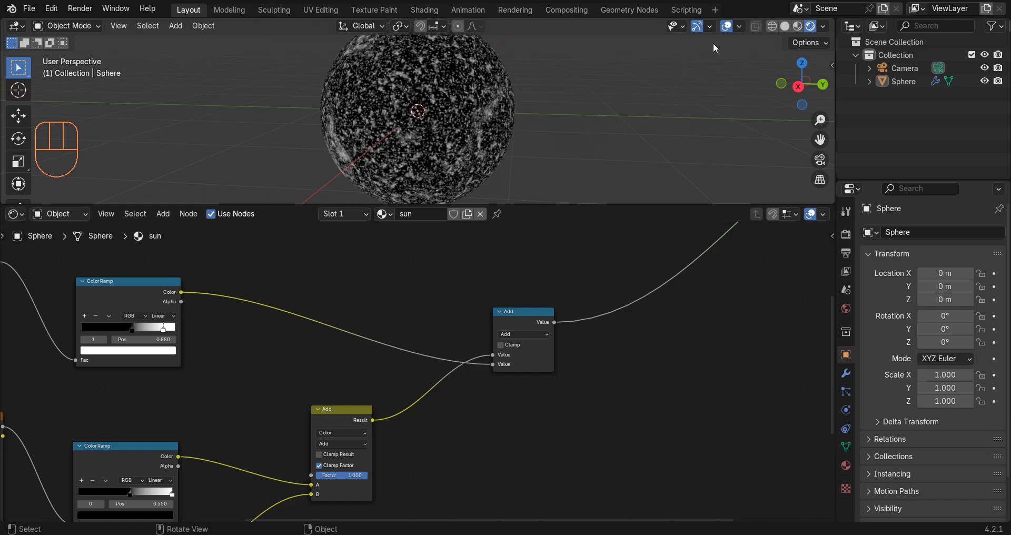
{"action": "left_click", "coordinate": [725, 26]}
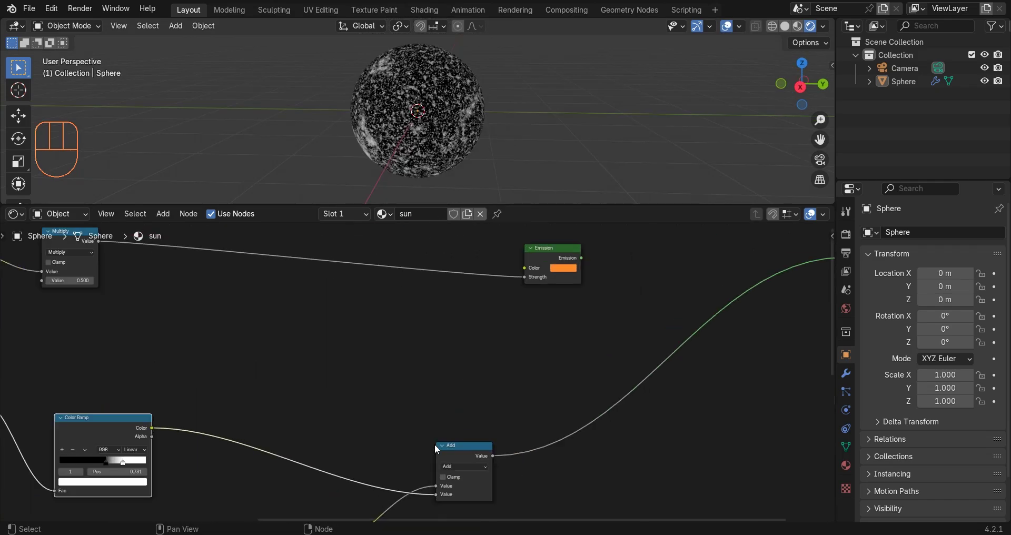
Move the Math Add node up, closer to the level of the Emission node
{"action": "left_click", "coordinate": [434, 444]}
{"action": "key", "text": "g"}
{"action": "left_click", "coordinate": [429, 345]}
{"action": "left_click", "coordinate": [495, 346]}
{"action": "scroll", "coordinate": [516, 347], "scroll_direction": "down", "scroll_amount": 2}
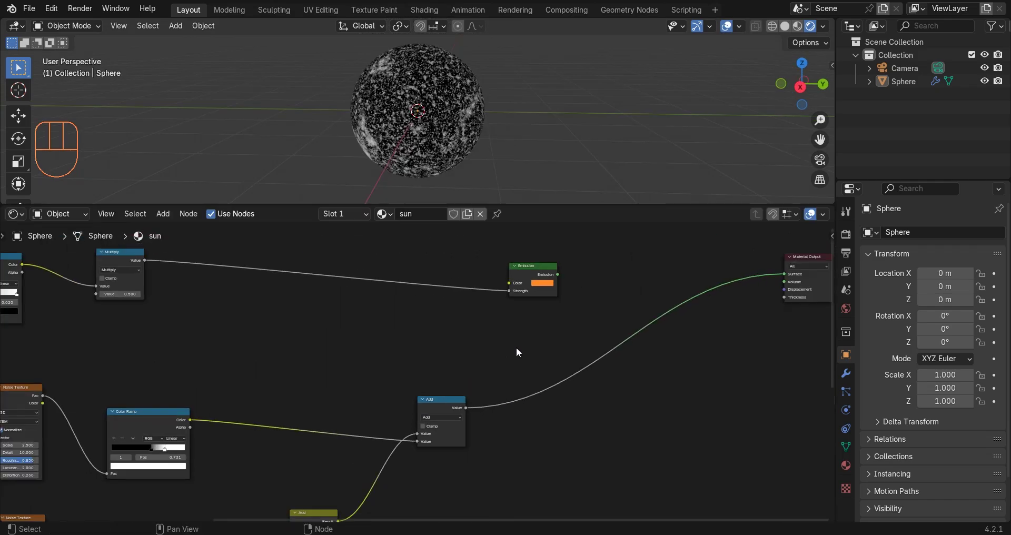
Move the Emission node closer to the Material Output
{"action": "middle_click_drag", "start_coordinate": [516, 346], "coordinate": [428, 399]}
{"action": "scroll", "coordinate": [432, 387], "scroll_direction": "up", "scroll_amount": 2}
{"action": "left_click", "coordinate": [439, 323]}
{"action": "key", "text": "g"}
{"action": "left_click", "coordinate": [606, 288]}
{"action": "left_click", "coordinate": [424, 283]}
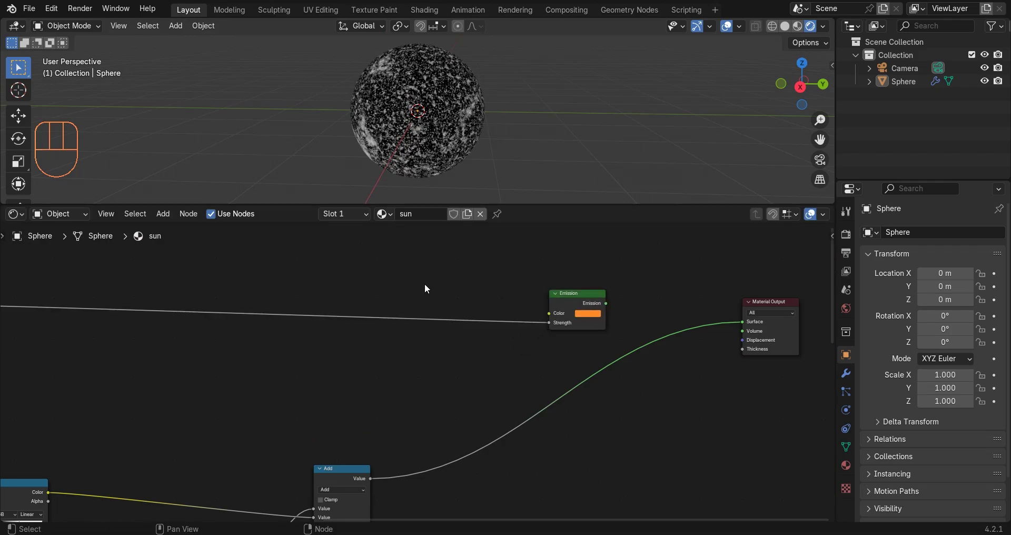
Shift the Math Add node back toward its Color Ramp to free space before the Material Output
{"action": "scroll", "coordinate": [363, 321], "scroll_direction": "down", "scroll_amount": 2}
{"action": "middle_click_drag", "start_coordinate": [359, 325], "coordinate": [392, 257]}
{"action": "scroll", "coordinate": [381, 363], "scroll_direction": "up", "scroll_amount": 2}
{"action": "left_click_drag", "start_coordinate": [379, 372], "coordinate": [347, 339]}
{"action": "middle_click_drag", "start_coordinate": [414, 311], "coordinate": [381, 398]}
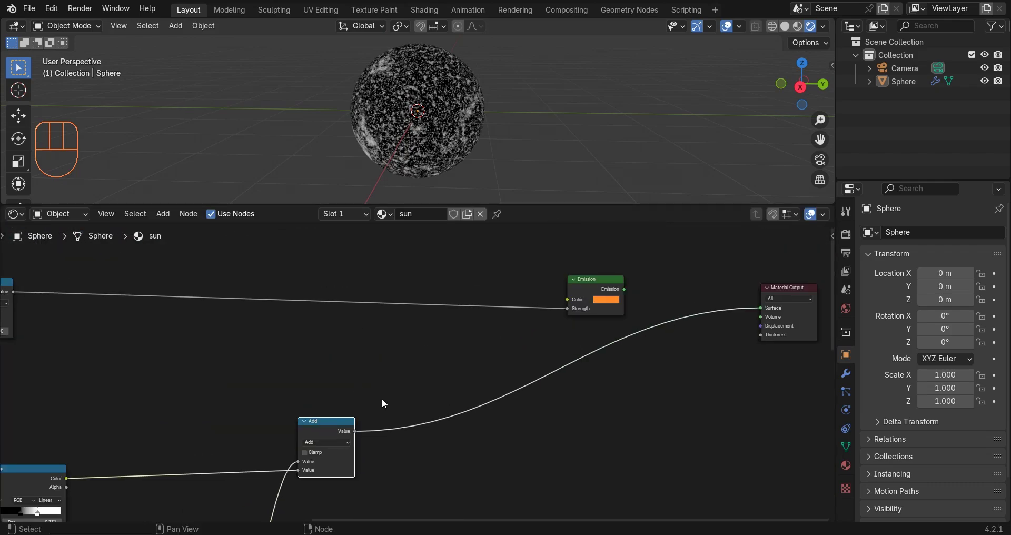
{"action": "scroll", "coordinate": [381, 398], "scroll_direction": "down", "scroll_amount": 3}
{"action": "left_click_drag", "start_coordinate": [351, 423], "coordinate": [327, 411]}
Duplicate the Math Add node into its output link, feed the Multiply value into the copy's second input, and reposition the copy
{"action": "key", "text": "shift+d"}
{"action": "left_click", "coordinate": [452, 384]}
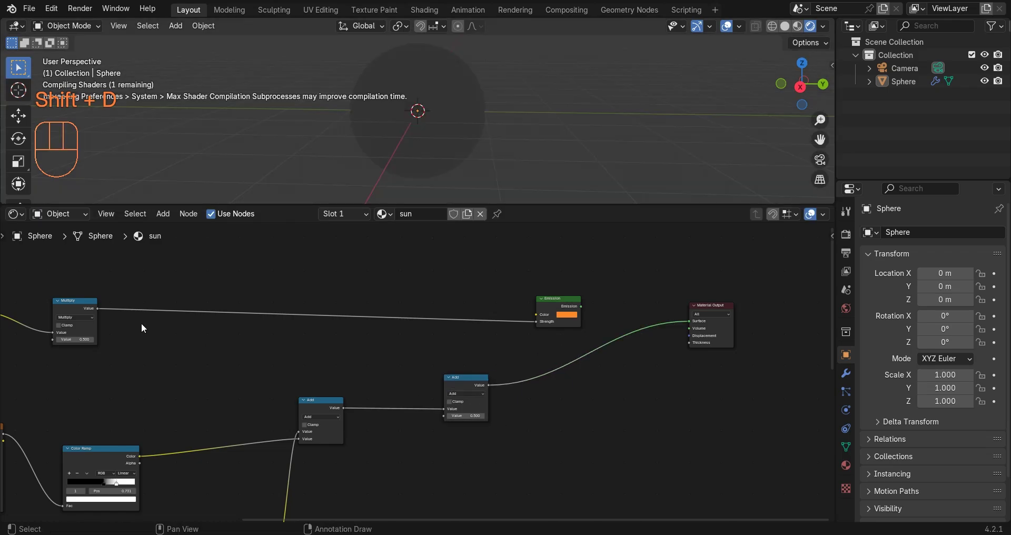
{"action": "left_click_drag", "start_coordinate": [98, 309], "coordinate": [489, 385]}
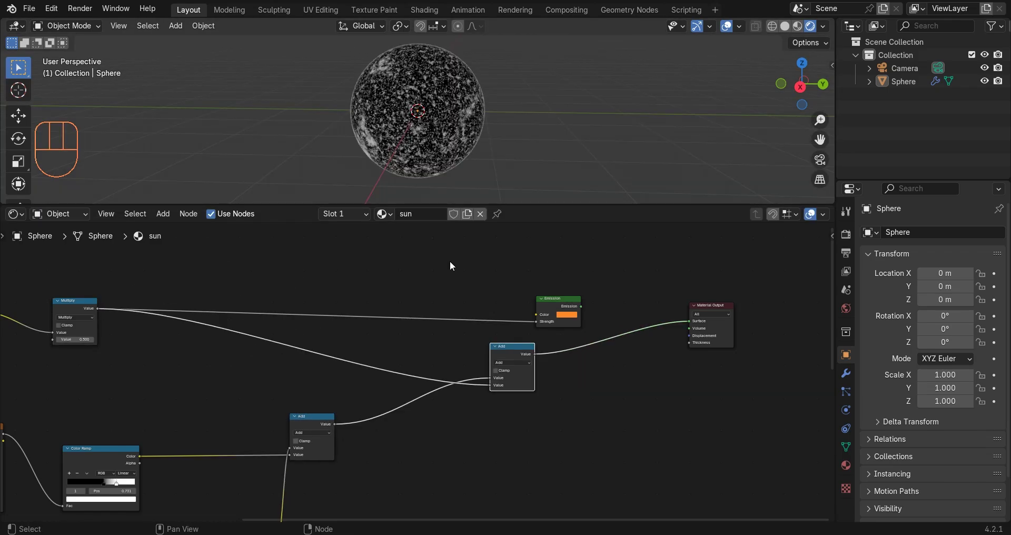
{"action": "left_click", "coordinate": [733, 27]}
{"action": "left_click_drag", "start_coordinate": [498, 349], "coordinate": [438, 365]}
{"action": "scroll", "coordinate": [465, 373], "scroll_direction": "up", "scroll_amount": 2}
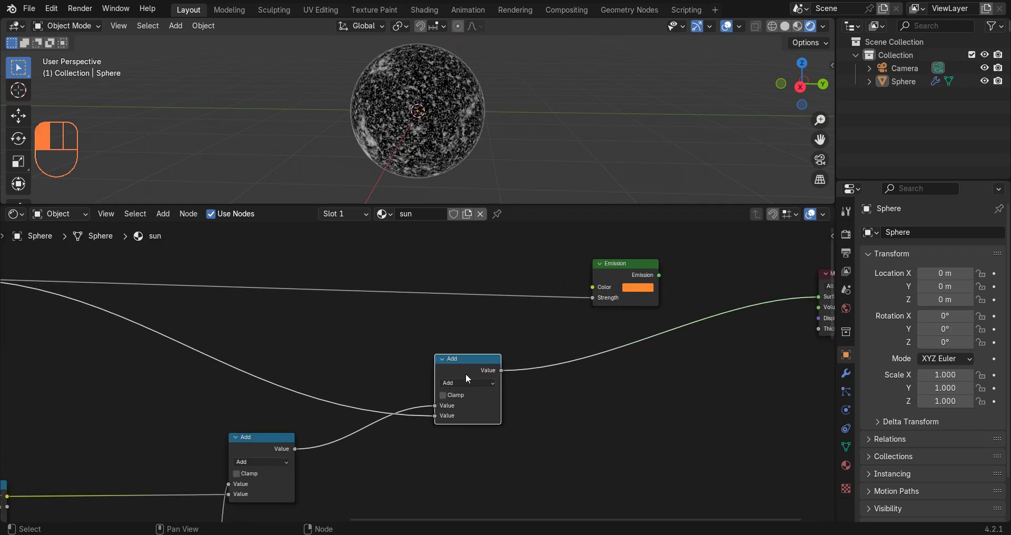
Duplicate the final Math Add node into the link leading to the Material Output and switch the copy's operation to Multiply
{"action": "middle_click_drag", "start_coordinate": [385, 377], "coordinate": [254, 392]}
{"action": "scroll", "coordinate": [254, 392], "scroll_direction": "up", "scroll_amount": 5}
{"action": "key", "text": "shift+d"}
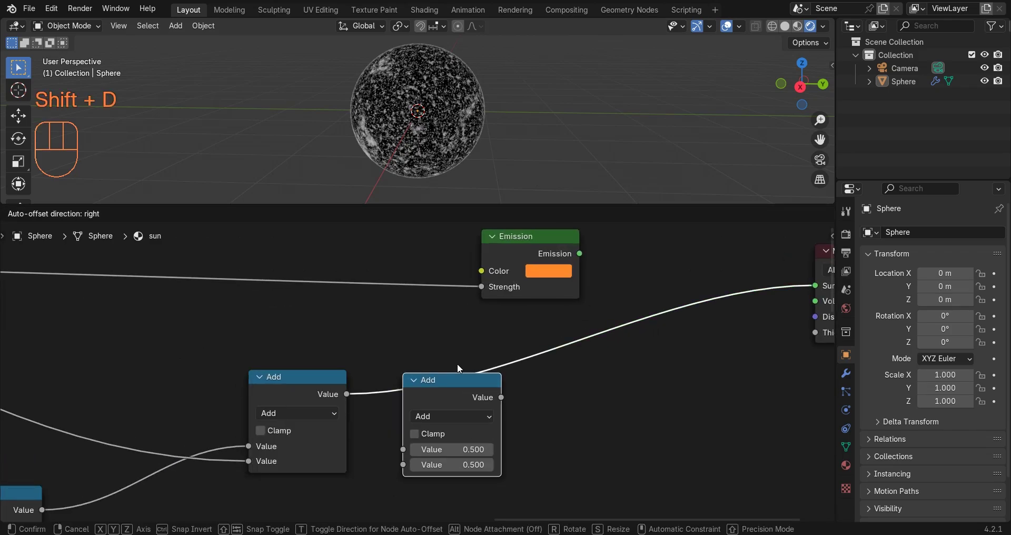
{"action": "left_click", "coordinate": [457, 364]}
{"action": "left_click", "coordinate": [444, 412]}
{"action": "left_click", "coordinate": [429, 266]}
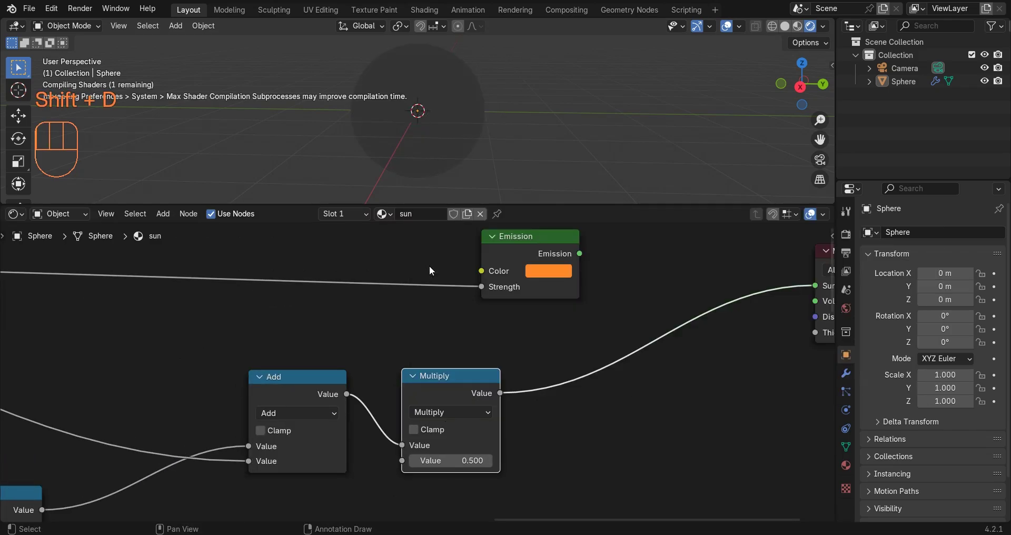
{"action": "scroll", "coordinate": [481, 238], "scroll_direction": "down", "scroll_amount": 2}
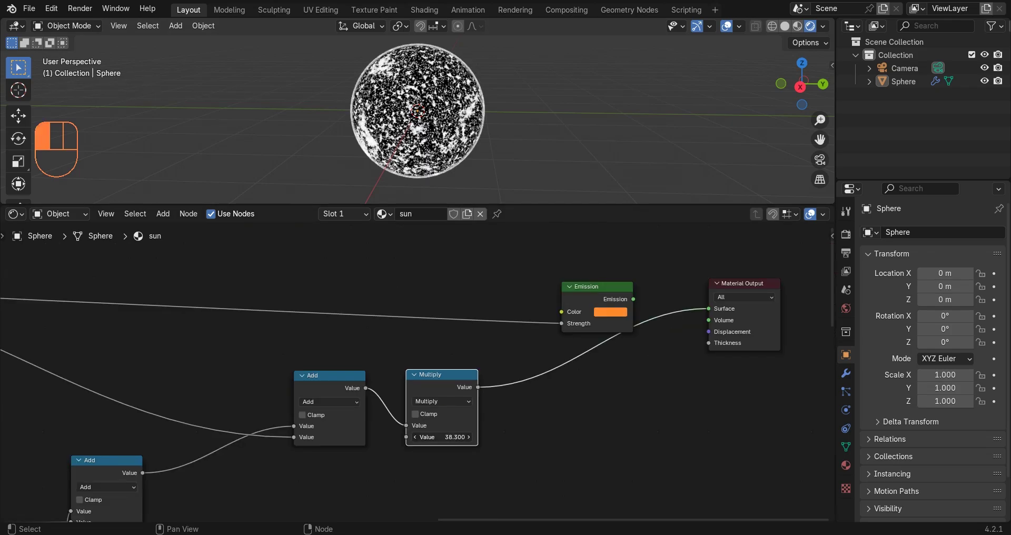
Feed the new Multiply node into the Emission Strength, connect Emission to the Material Output's Surface, and set the multiplier to 20
{"action": "left_click_drag", "start_coordinate": [442, 374], "coordinate": [447, 336]}
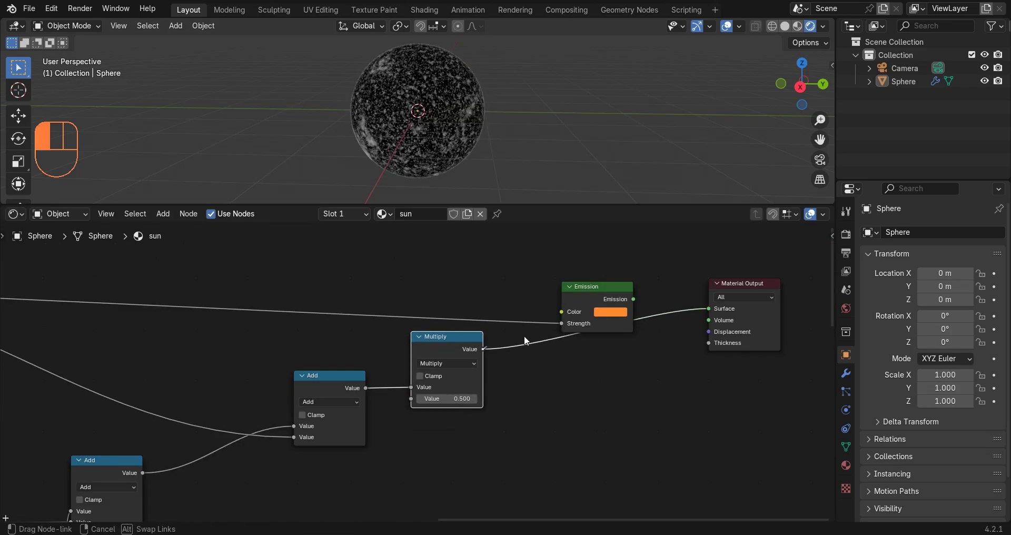
{"action": "left_click_drag", "start_coordinate": [561, 318], "coordinate": [708, 309]}
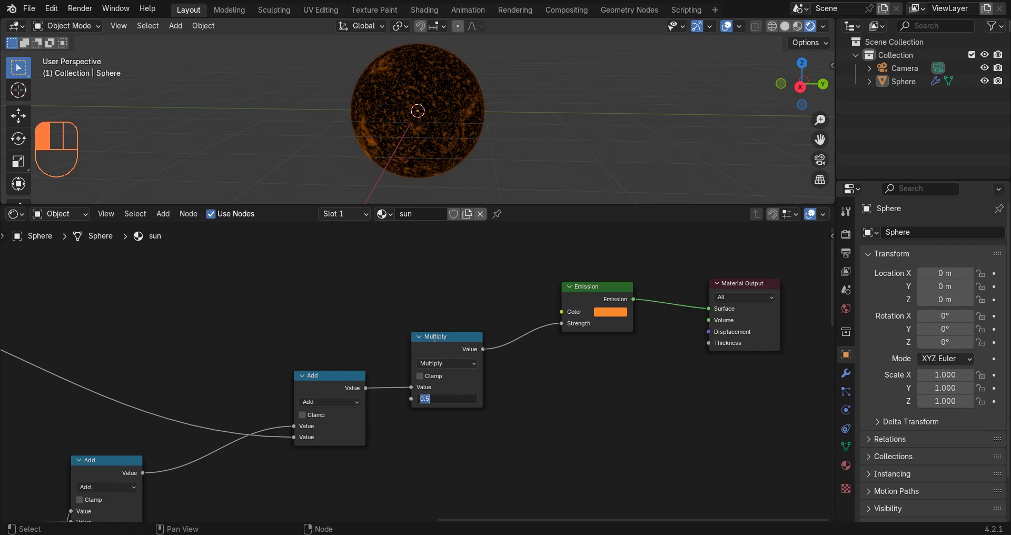
{"action": "type", "text": "20"}
{"action": "key", "text": "Return"}
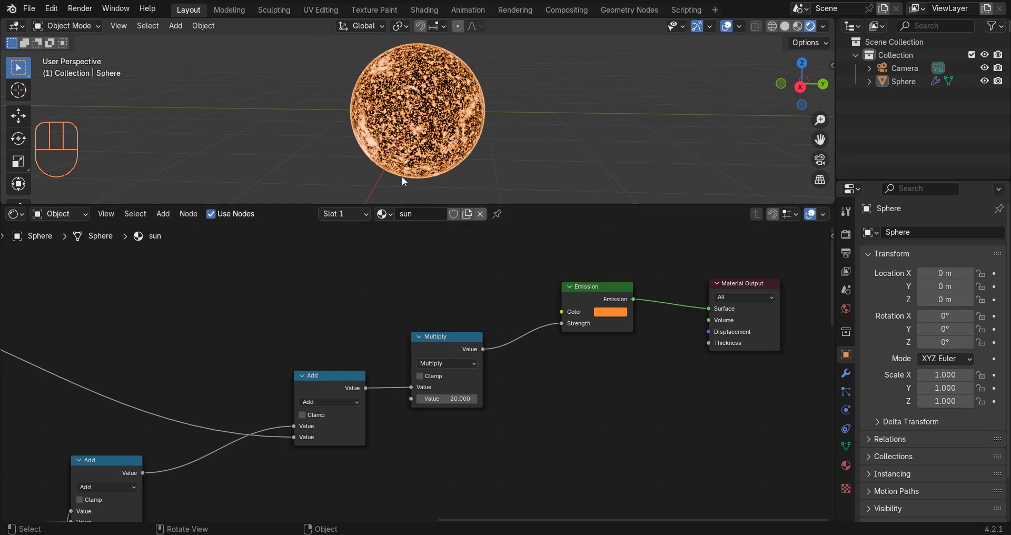
Set the black stop of the Color Ramp fed by the scale 2.5 Noise Texture to position 0.589
{"action": "middle_click_drag", "start_coordinate": [403, 181], "coordinate": [455, 151]}
{"action": "scroll", "coordinate": [420, 105], "scroll_direction": "up", "scroll_amount": 2}
{"action": "scroll", "coordinate": [456, 154], "scroll_direction": "up", "scroll_amount": 2}
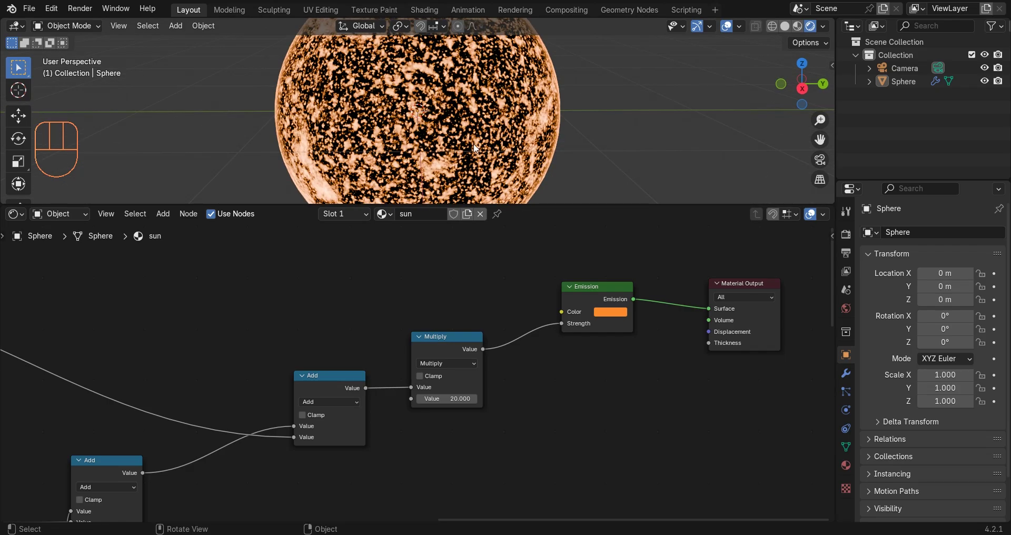
{"action": "scroll", "coordinate": [334, 363], "scroll_direction": "down", "scroll_amount": 14}
{"action": "middle_click_drag", "start_coordinate": [248, 435], "coordinate": [435, 367]}
{"action": "scroll", "coordinate": [421, 368], "scroll_direction": "up", "scroll_amount": 12}
{"action": "middle_click_drag", "start_coordinate": [371, 385], "coordinate": [447, 359]}
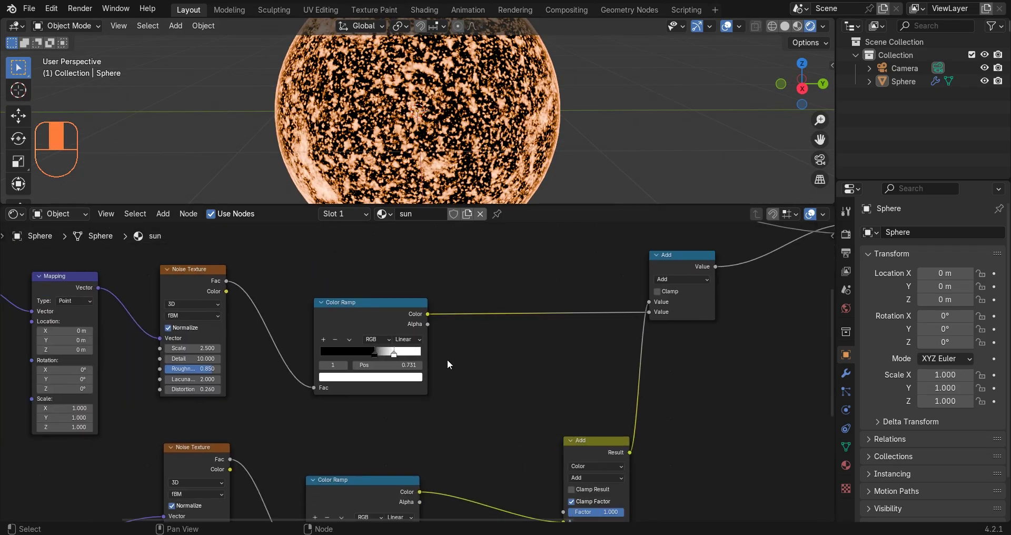
{"action": "scroll", "coordinate": [381, 369], "scroll_direction": "up", "scroll_amount": 3}
{"action": "left_click_drag", "start_coordinate": [370, 330], "coordinate": [377, 390]}
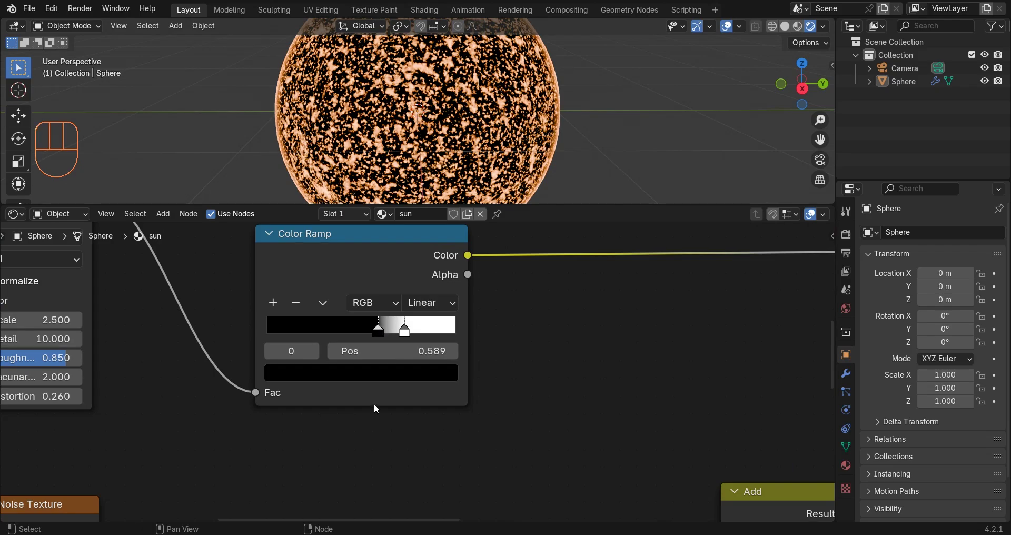
Set the black stop of the Color Ramp fed by the scale 30 Noise Texture to position 0.626
{"action": "middle_click_drag", "start_coordinate": [376, 392], "coordinate": [403, 249]}
{"action": "middle_click_drag", "start_coordinate": [406, 399], "coordinate": [418, 293]}
{"action": "left_click_drag", "start_coordinate": [394, 413], "coordinate": [408, 414]}
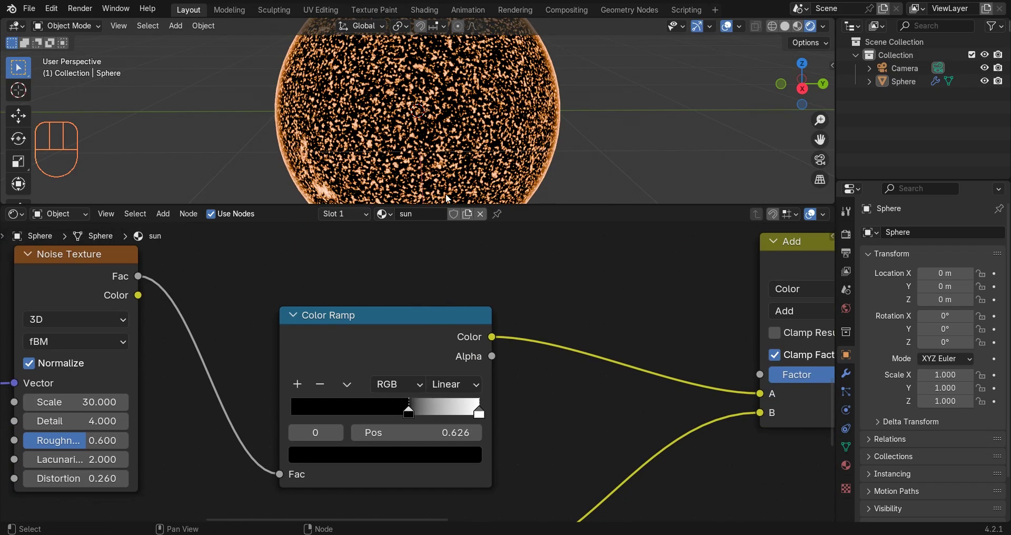
{"action": "scroll", "coordinate": [477, 144], "scroll_direction": "down", "scroll_amount": 3}
{"action": "middle_click_drag", "start_coordinate": [477, 145], "coordinate": [513, 122]}
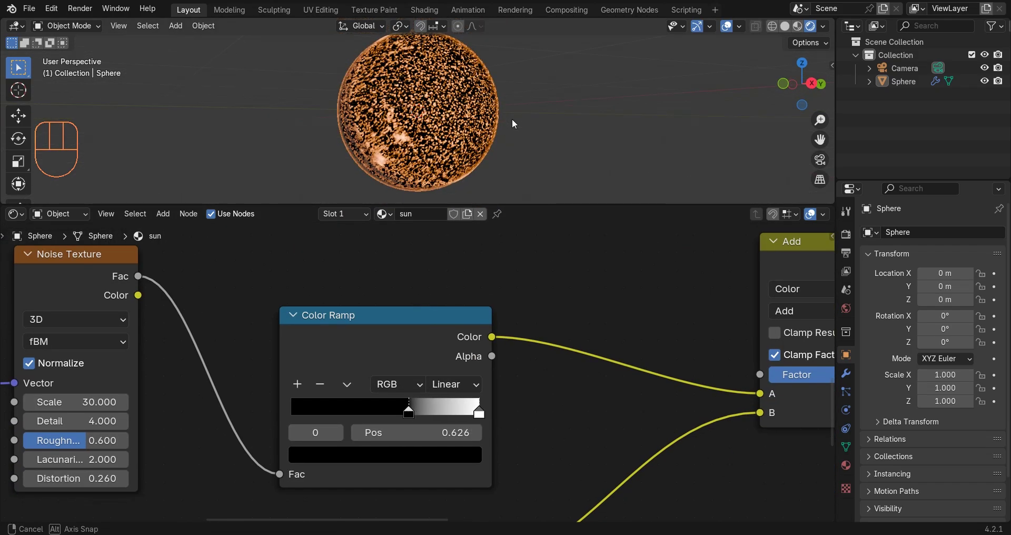
Hide the viewport overlays and set the black stop of the scale 2.5 noise's Color Ramp to position 0.542
{"action": "left_click", "coordinate": [726, 26]}
{"action": "scroll", "coordinate": [474, 301], "scroll_direction": "down", "scroll_amount": 7}
{"action": "middle_click_drag", "start_coordinate": [474, 292], "coordinate": [486, 429]}
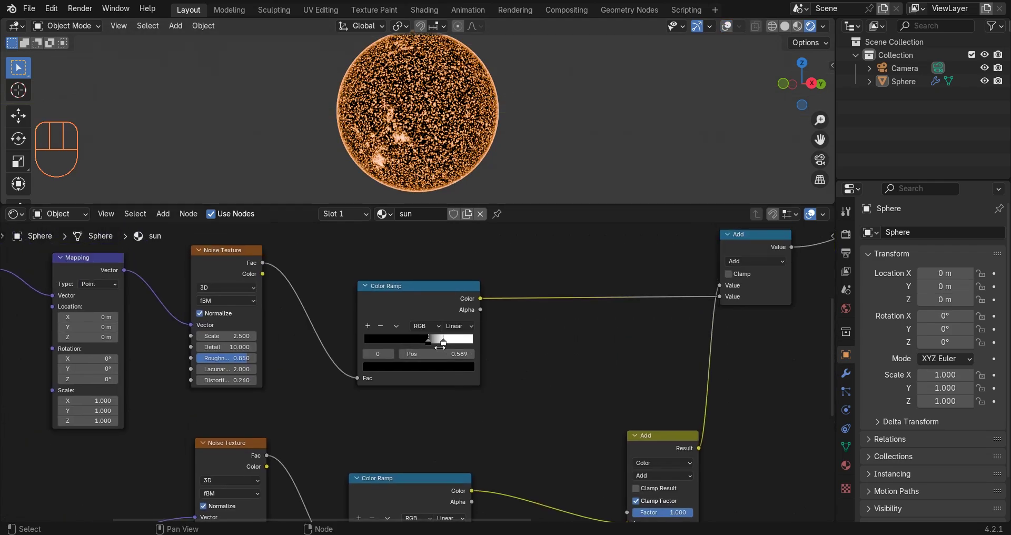
{"action": "scroll", "coordinate": [428, 334], "scroll_direction": "up", "scroll_amount": 1}
{"action": "left_click_drag", "start_coordinate": [429, 334], "coordinate": [424, 337]}
{"action": "middle_click_drag", "start_coordinate": [402, 152], "coordinate": [395, 155]}
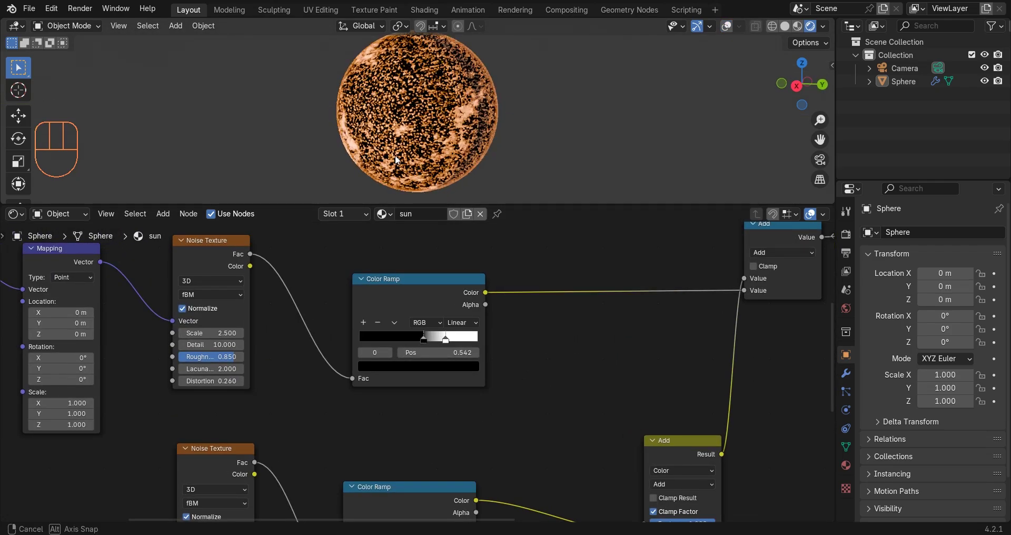
Set the black stop of the Color Ramp fed by the scale 120 Noise Texture to position 0.655
{"action": "middle_click_drag", "start_coordinate": [432, 513], "coordinate": [387, 351]}
{"action": "scroll", "coordinate": [387, 363], "scroll_direction": "up", "scroll_amount": 4}
{"action": "middle_click_drag", "start_coordinate": [386, 390], "coordinate": [423, 227]}
{"action": "left_click_drag", "start_coordinate": [377, 407], "coordinate": [393, 408]}
{"action": "scroll", "coordinate": [519, 138], "scroll_direction": "down", "scroll_amount": 3}
Set the World background color to pure black with a value of 0
{"action": "middle_click_drag", "start_coordinate": [518, 138], "coordinate": [648, 136]}
{"action": "scroll", "coordinate": [648, 136], "scroll_direction": "up", "scroll_amount": 1}
{"action": "left_click", "coordinate": [846, 308]}
{"action": "left_click", "coordinate": [957, 319]}
{"action": "left_click_drag", "start_coordinate": [975, 200], "coordinate": [975, 228]}
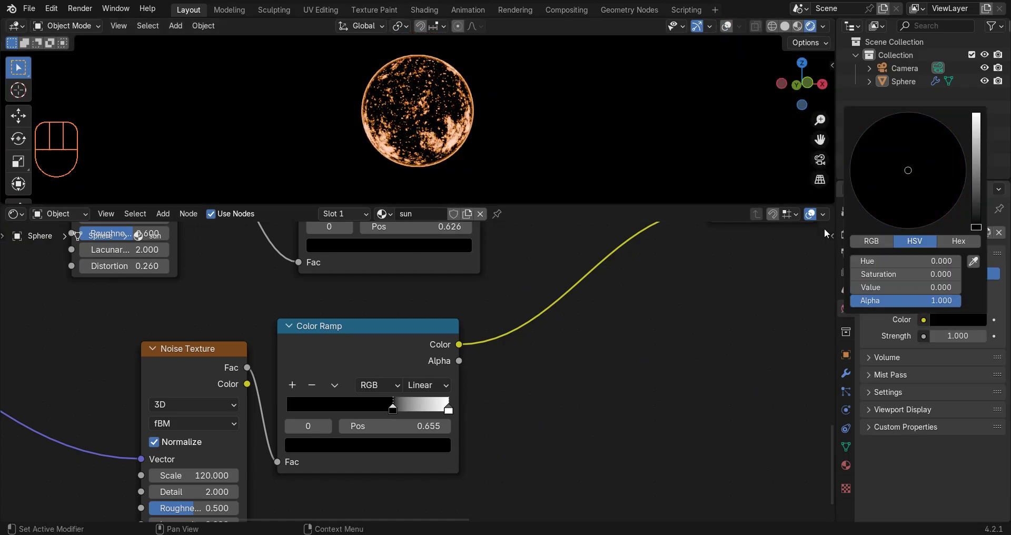
{"action": "scroll", "coordinate": [469, 130], "scroll_direction": "up", "scroll_amount": 2}
{"action": "middle_click_drag", "start_coordinate": [487, 129], "coordinate": [427, 130]}
{"action": "scroll", "coordinate": [469, 130], "scroll_direction": "down", "scroll_amount": 1}
Shift the black stop of the Layer Weight's Color Ramp toward white to thin the glowing rim
{"action": "scroll", "coordinate": [595, 263], "scroll_direction": "down", "scroll_amount": 9}
{"action": "middle_click_drag", "start_coordinate": [594, 263], "coordinate": [580, 389]}
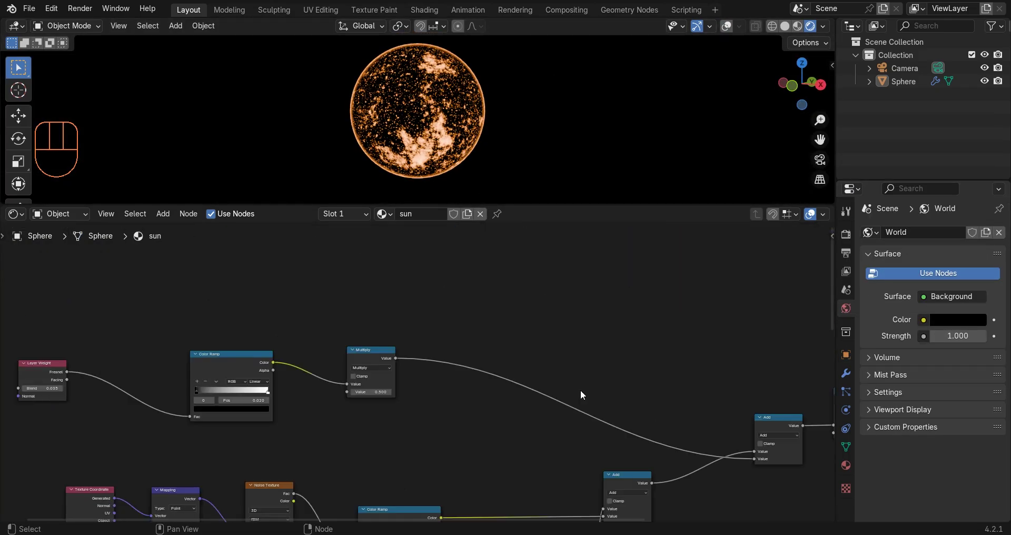
{"action": "middle_click_drag", "start_coordinate": [285, 397], "coordinate": [556, 382]}
{"action": "scroll", "coordinate": [556, 382], "scroll_direction": "up", "scroll_amount": 10}
{"action": "left_click_drag", "start_coordinate": [543, 382], "coordinate": [595, 382]}
{"action": "scroll", "coordinate": [502, 83], "scroll_direction": "down", "scroll_amount": 1}
{"action": "middle_click_drag", "start_coordinate": [503, 83], "coordinate": [522, 85]}
Show the viewport overlays, then set the scale 2.5 noise's Roughness to 0.877 and its Color Ramp's black stop to 0.571
{"action": "left_click", "coordinate": [726, 25]}
{"action": "left_click", "coordinate": [727, 26]}
{"action": "scroll", "coordinate": [492, 390], "scroll_direction": "down", "scroll_amount": 14}
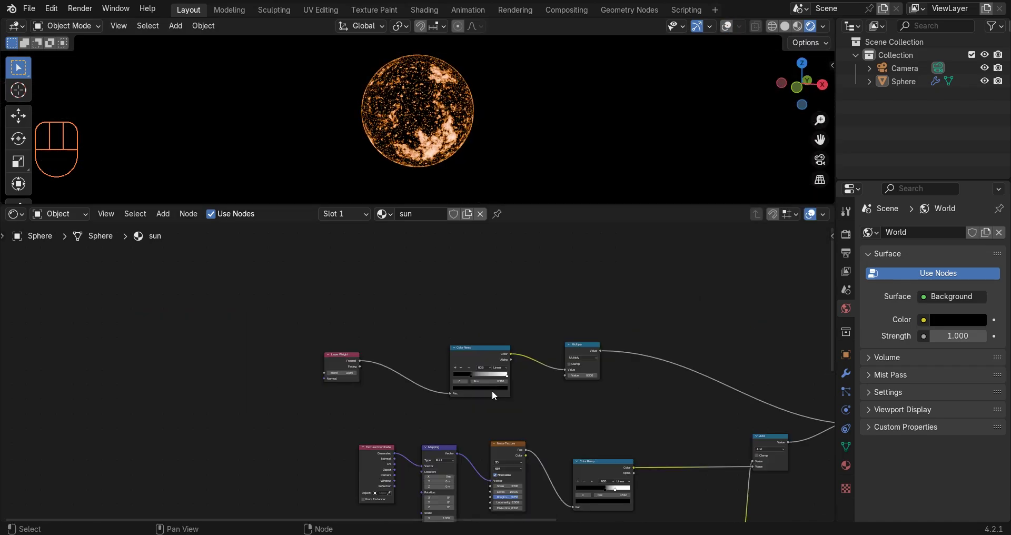
{"action": "scroll", "coordinate": [492, 390], "scroll_direction": "down", "scroll_amount": 2}
{"action": "key", "text": "shift+alt+z"}
{"action": "scroll", "coordinate": [412, 387], "scroll_direction": "up", "scroll_amount": 6}
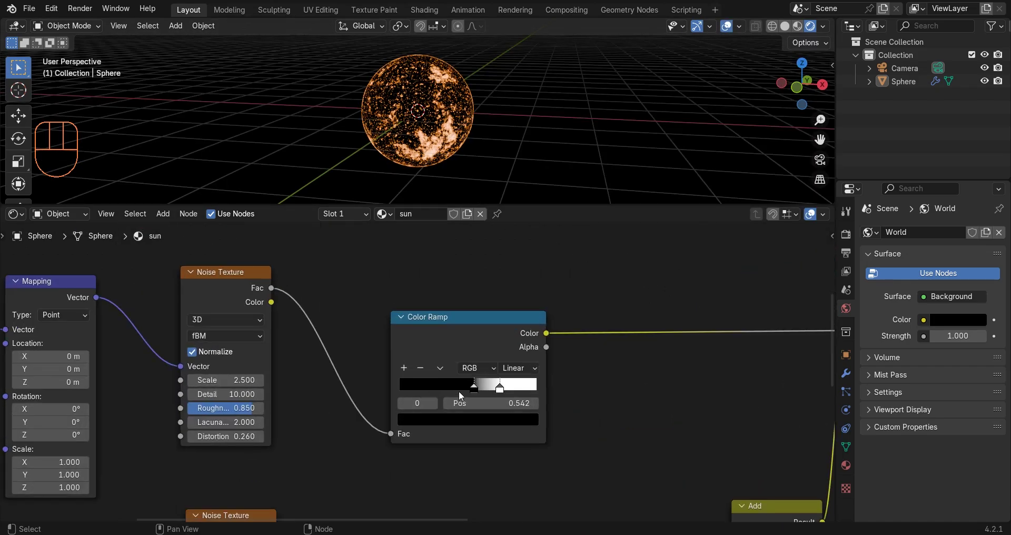
{"action": "left_click_drag", "start_coordinate": [460, 392], "coordinate": [472, 388]}
{"action": "left_click_drag", "start_coordinate": [237, 408], "coordinate": [247, 408]}
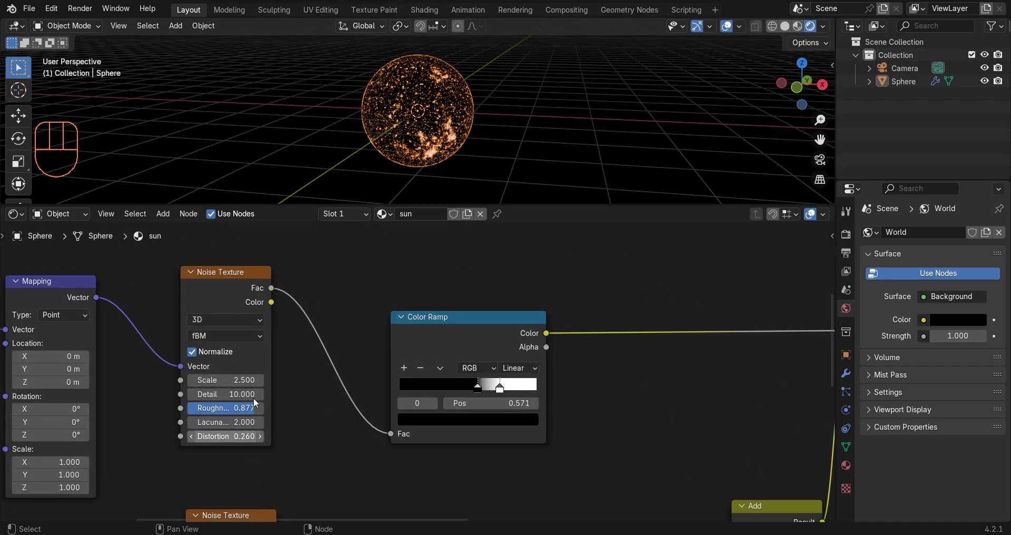
Duplicate the sun sphere in place and make the copy's sun material a separate single-user material
{"action": "middle_click_drag", "start_coordinate": [658, 61], "coordinate": [687, 62]}
{"action": "middle_click_drag", "start_coordinate": [479, 124], "coordinate": [431, 124]}
{"action": "left_click", "coordinate": [459, 124]}
{"action": "key", "text": "shift+d"}
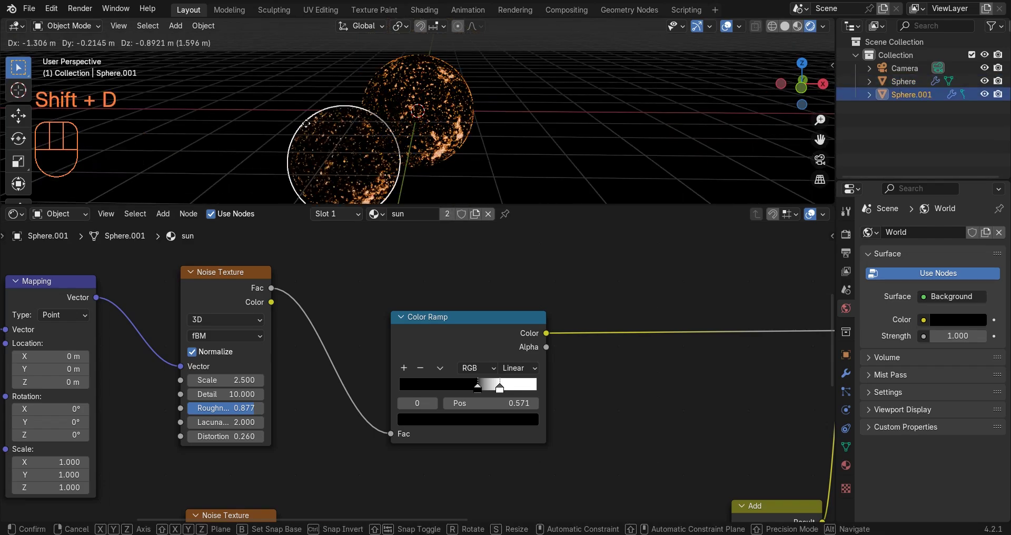
{"action": "right_click", "coordinate": [315, 91]}
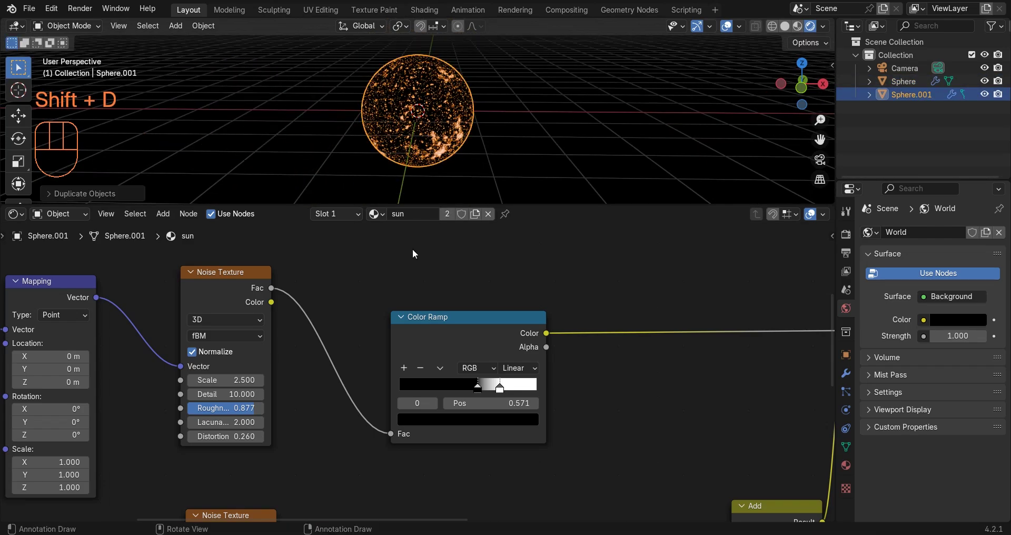
{"action": "left_click", "coordinate": [447, 214]}
{"action": "scroll", "coordinate": [397, 333], "scroll_direction": "down", "scroll_amount": 6}
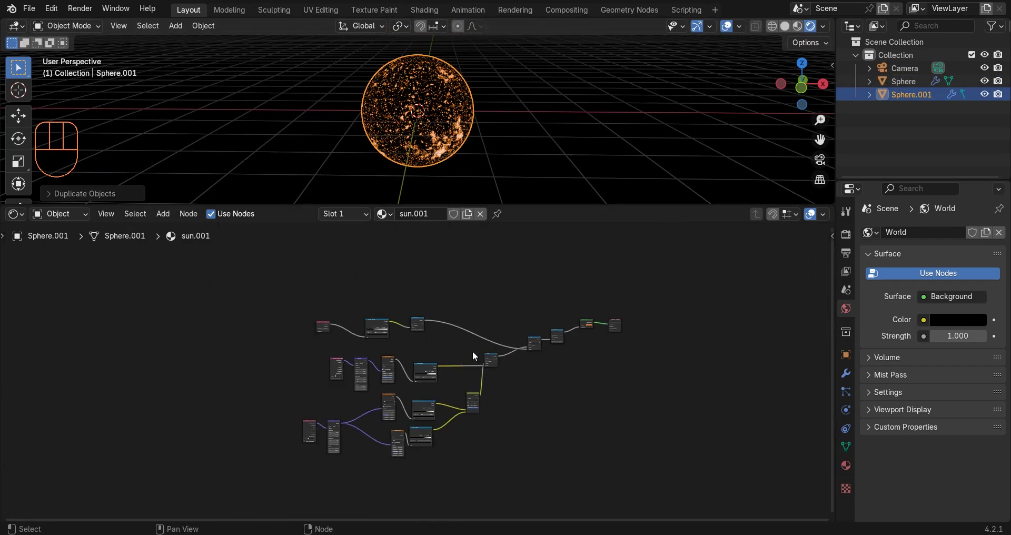
Delete all nodes feeding the Emission in the copied material and hide the original sphere in the viewport
{"action": "left_click_drag", "start_coordinate": [561, 280], "coordinate": [293, 467]}
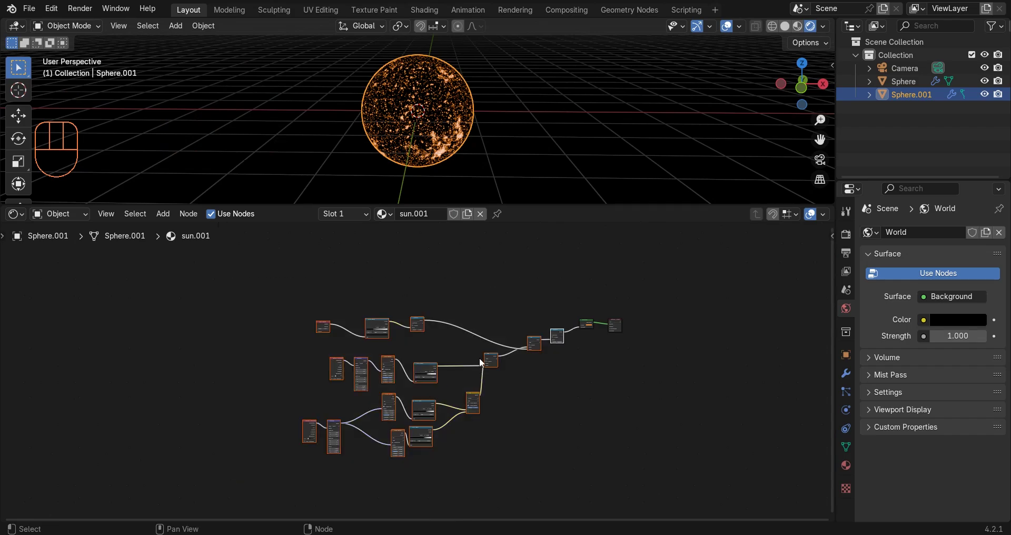
{"action": "scroll", "coordinate": [309, 406], "scroll_direction": "up", "scroll_amount": 2}
{"action": "key", "text": "x"}
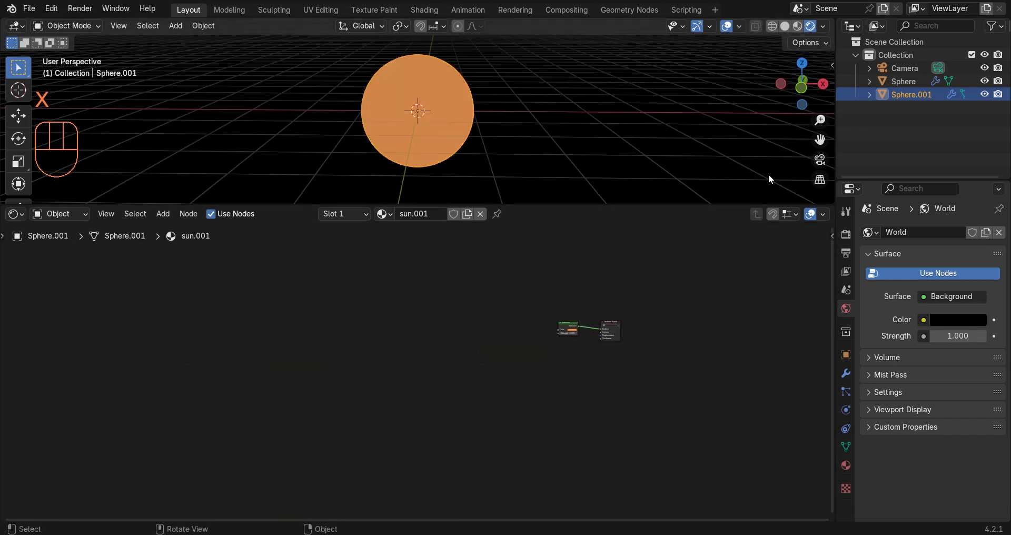
{"action": "left_click", "coordinate": [984, 81]}
{"action": "scroll", "coordinate": [617, 319], "scroll_direction": "up", "scroll_amount": 4}
{"action": "scroll", "coordinate": [576, 171], "scroll_direction": "up", "scroll_amount": 3}
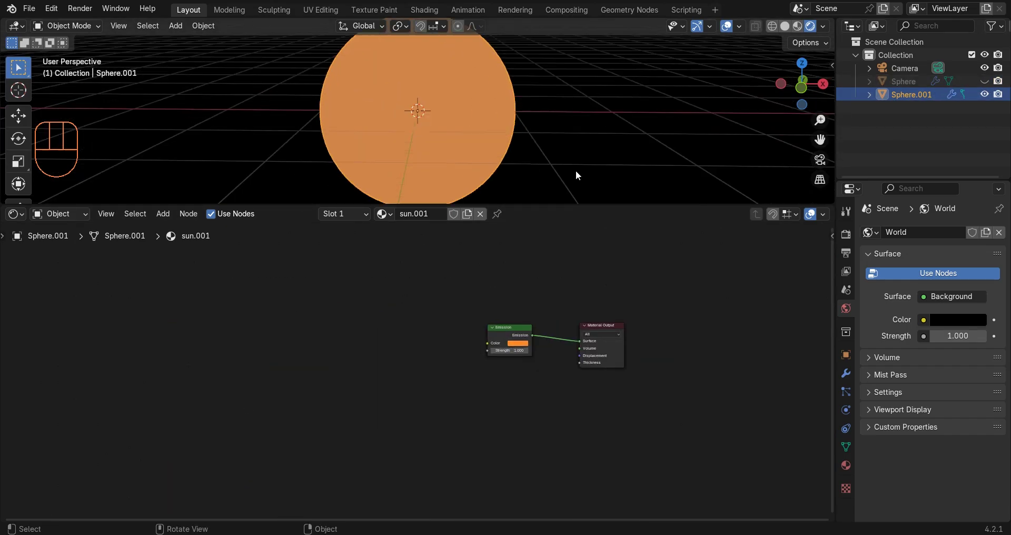
Move the Emission node away from the Material Output and insert a Mix Shader into the link between them
{"action": "scroll", "coordinate": [502, 371], "scroll_direction": "up", "scroll_amount": 2}
{"action": "left_click_drag", "start_coordinate": [544, 308], "coordinate": [380, 302]}
{"action": "key", "text": "a"}
{"action": "key", "text": "shift+a"}
{"action": "type", "text": "mi"}
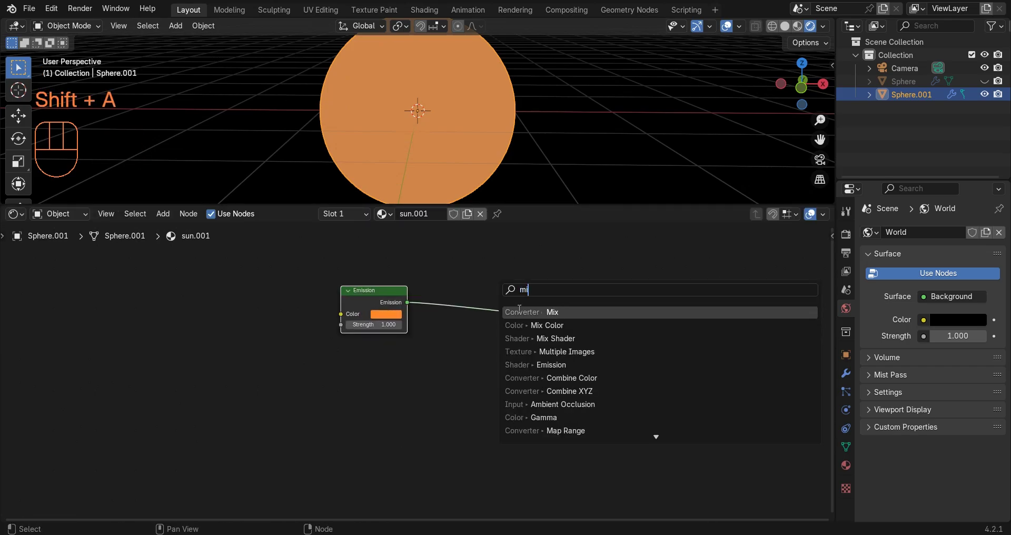
{"action": "left_click", "coordinate": [530, 338]}
{"action": "left_click", "coordinate": [543, 305]}
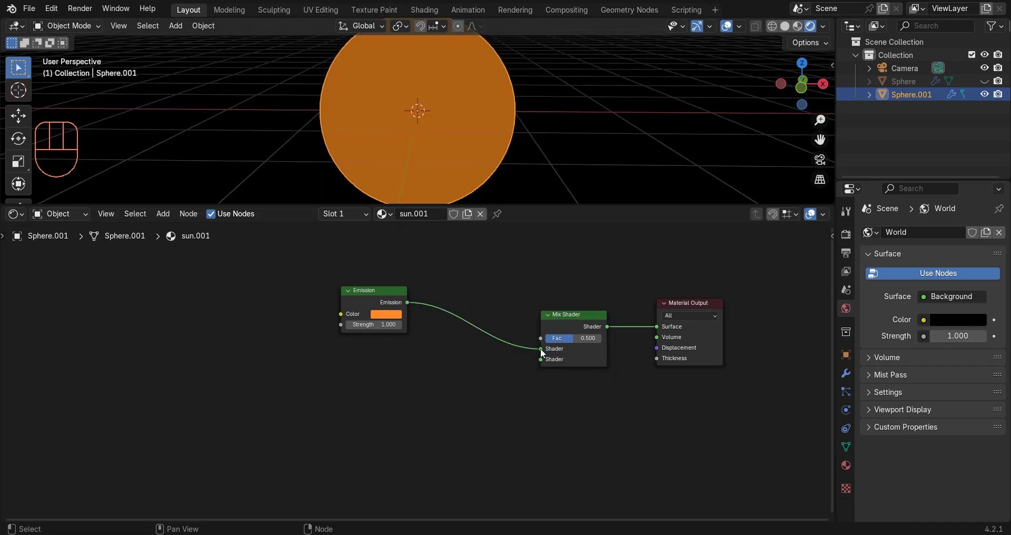
{"action": "key", "text": "shift+a"}
{"action": "type", "text": "rt"}
{"action": "key", "text": "Escape"}
Add a Transparent BSDF below the Emission node and connect it to the Mix Shader's first Shader input
{"action": "key", "text": "shift+a"}
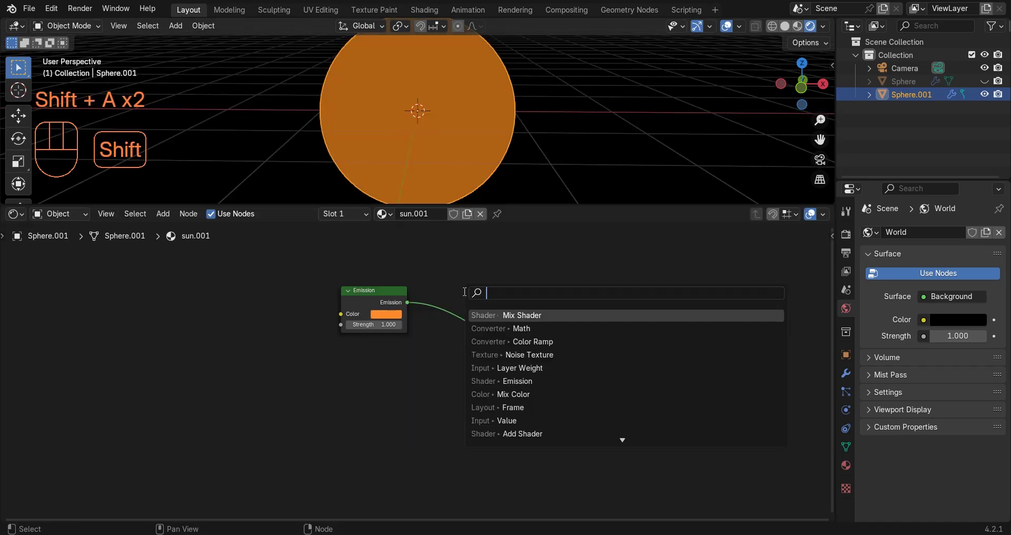
{"action": "type", "text": "tr"}
{"action": "left_click", "coordinate": [488, 327]}
{"action": "left_click", "coordinate": [330, 339]}
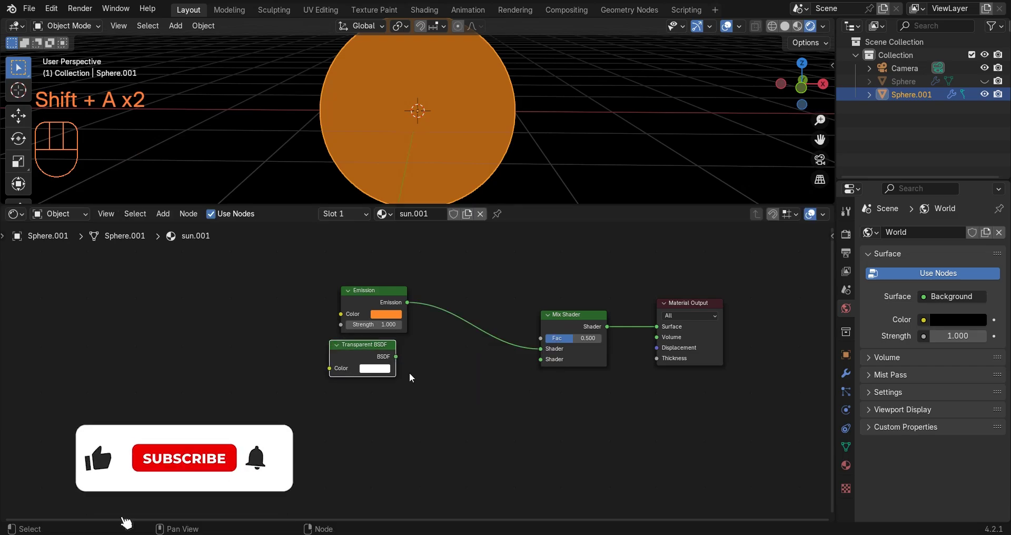
{"action": "left_click", "coordinate": [428, 328]}
{"action": "left_click_drag", "start_coordinate": [395, 357], "coordinate": [602, 342]}
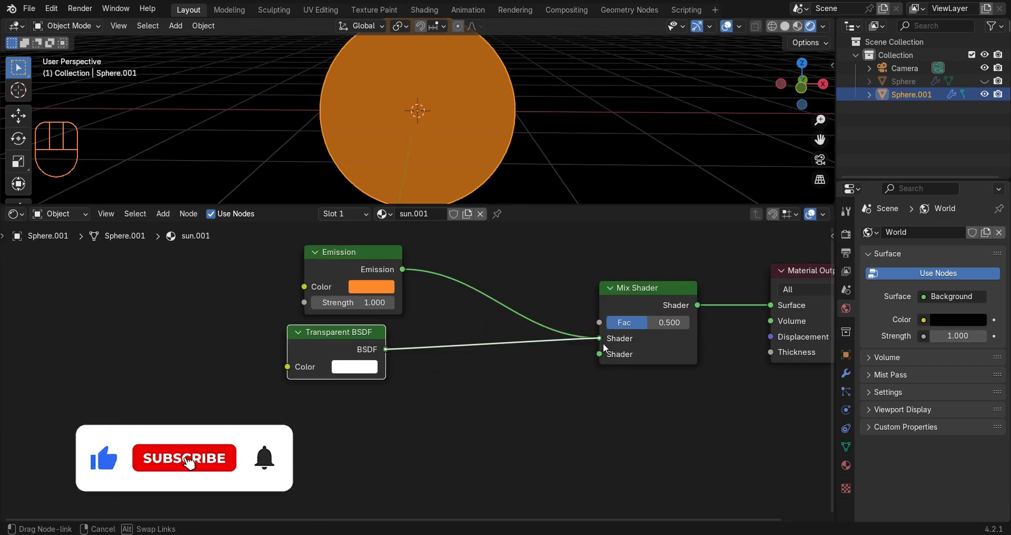
Connect Emission to the Mix Shader's second Shader input and move the Emission node below the Transparent BSDF
{"action": "scroll", "coordinate": [475, 274], "scroll_direction": "up", "scroll_amount": 2}
{"action": "left_click", "coordinate": [477, 278]}
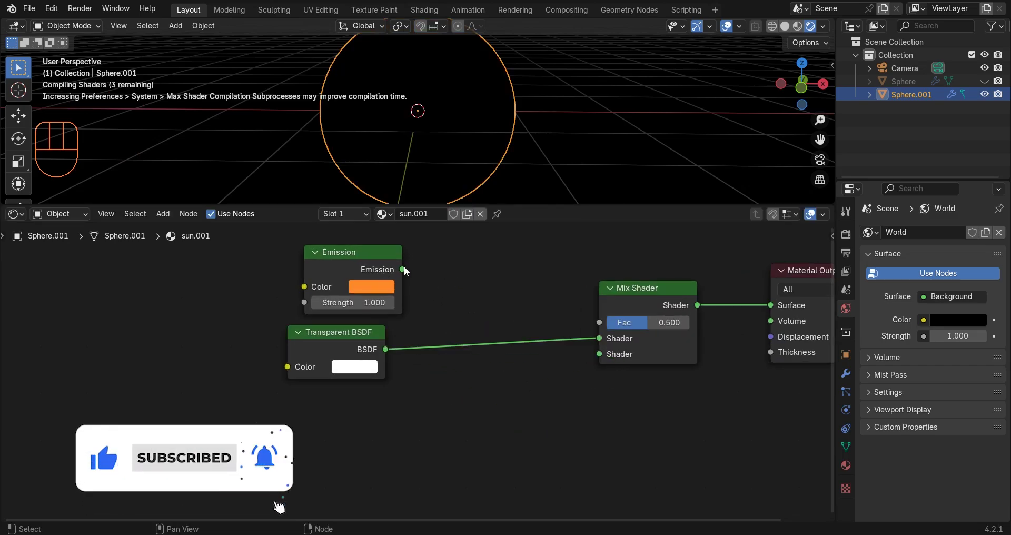
{"action": "left_click_drag", "start_coordinate": [402, 269], "coordinate": [599, 355]}
{"action": "left_click_drag", "start_coordinate": [371, 269], "coordinate": [330, 419]}
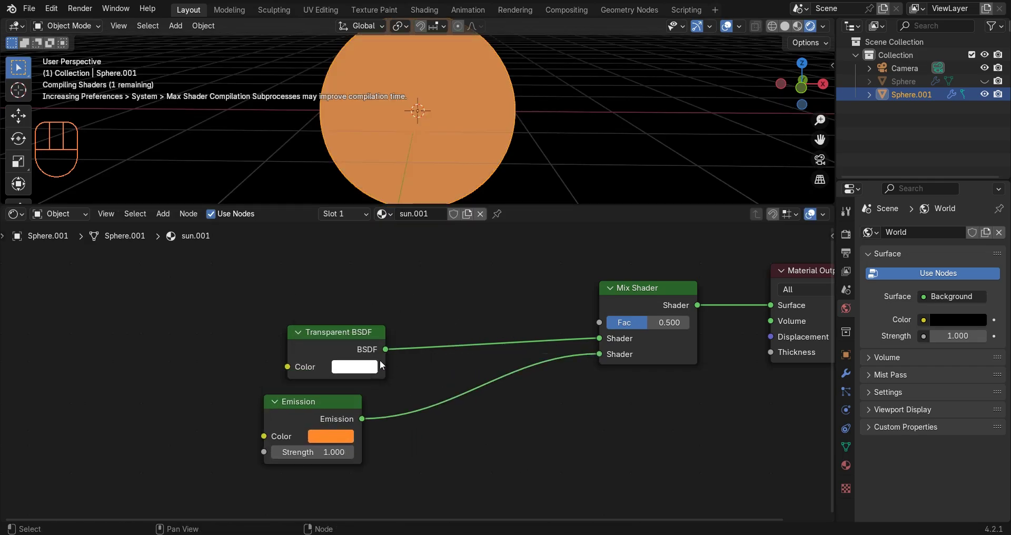
Add a Noise Texture node and place it ahead of the Transparent BSDF and Emission nodes
{"action": "scroll", "coordinate": [381, 359], "scroll_direction": "down", "scroll_amount": 4}
{"action": "key", "text": "shift+a"}
{"action": "type", "text": "noi"}
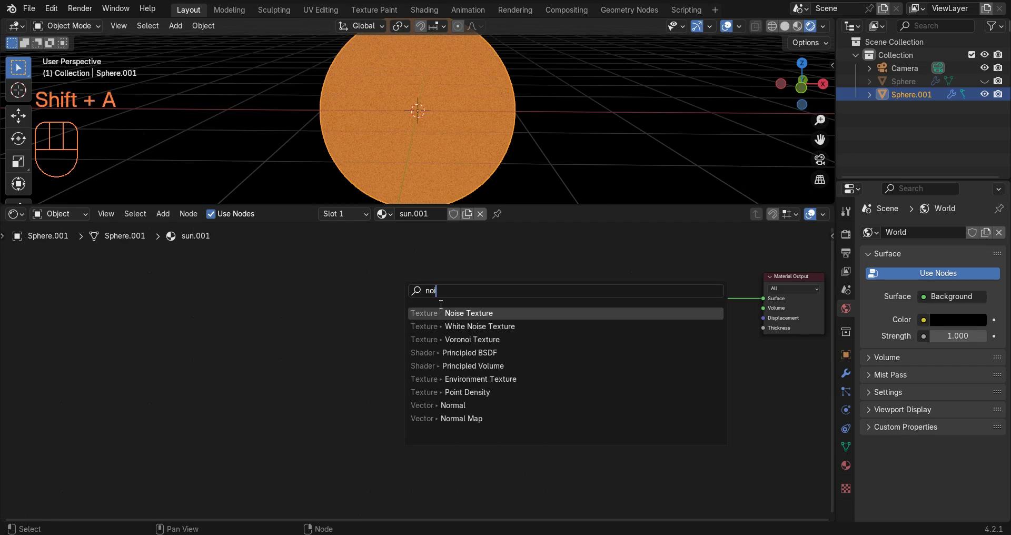
{"action": "key", "text": "Return"}
{"action": "left_click", "coordinate": [311, 306]}
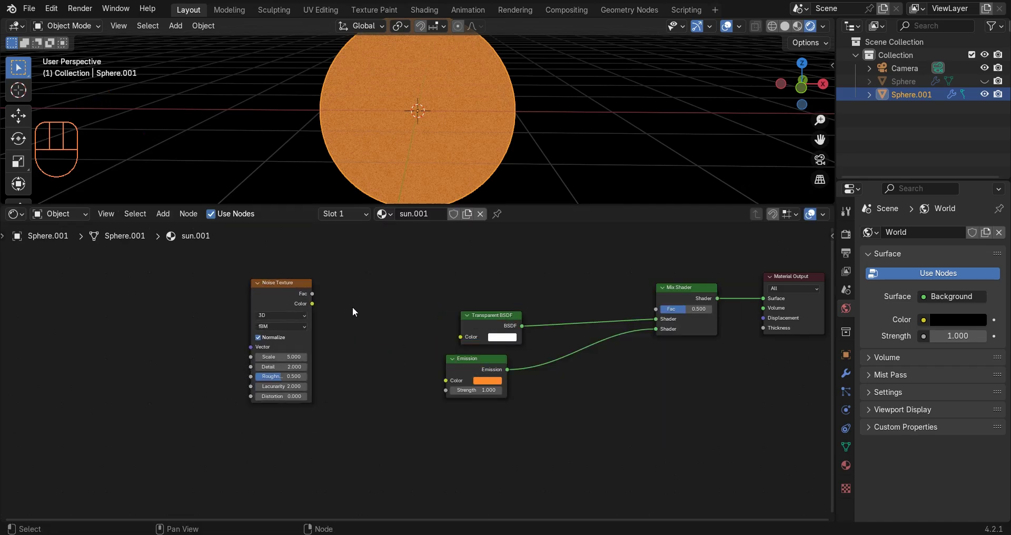
{"action": "scroll", "coordinate": [353, 311], "scroll_direction": "up", "scroll_amount": 2}
{"action": "left_click_drag", "start_coordinate": [279, 306], "coordinate": [282, 274]}
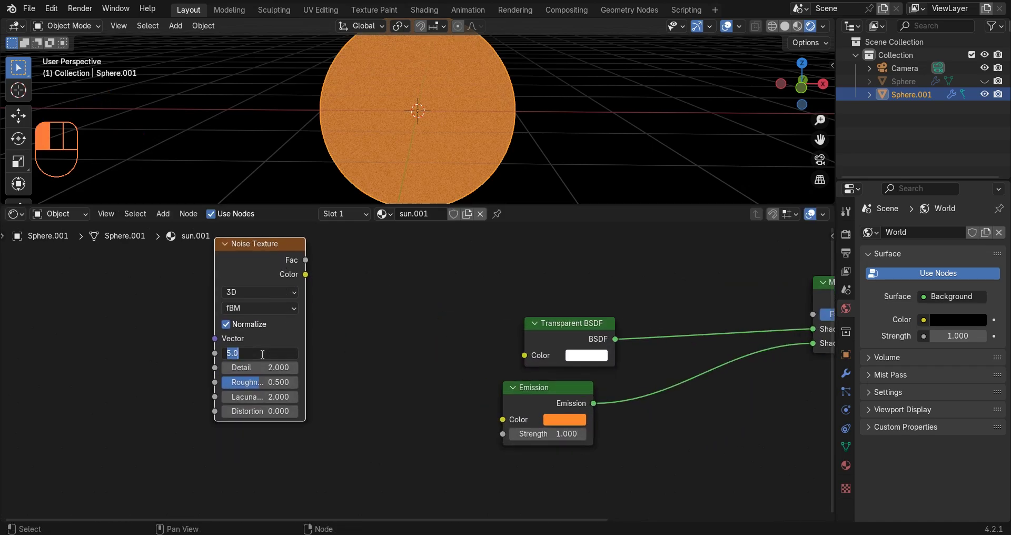
Set the Noise Texture node's Scale to 2.5, Detail to 12, Roughness to 0.85 and Distortion to 1
{"action": "middle_click_drag", "start_coordinate": [436, 296], "coordinate": [507, 314]}
{"action": "left_click", "coordinate": [321, 313]}
{"action": "scroll", "coordinate": [349, 378], "scroll_direction": "up", "scroll_amount": 5}
{"action": "left_click", "coordinate": [373, 378]}
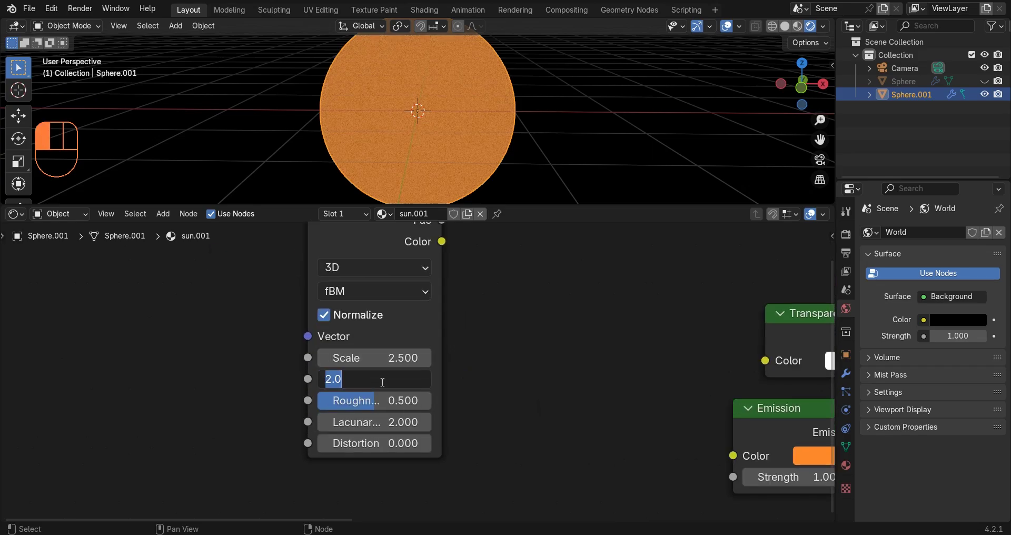
{"action": "type", "text": "12"}
{"action": "key", "text": "Return"}
{"action": "left_click", "coordinate": [391, 404]}
{"action": "type", "text": ".85"}
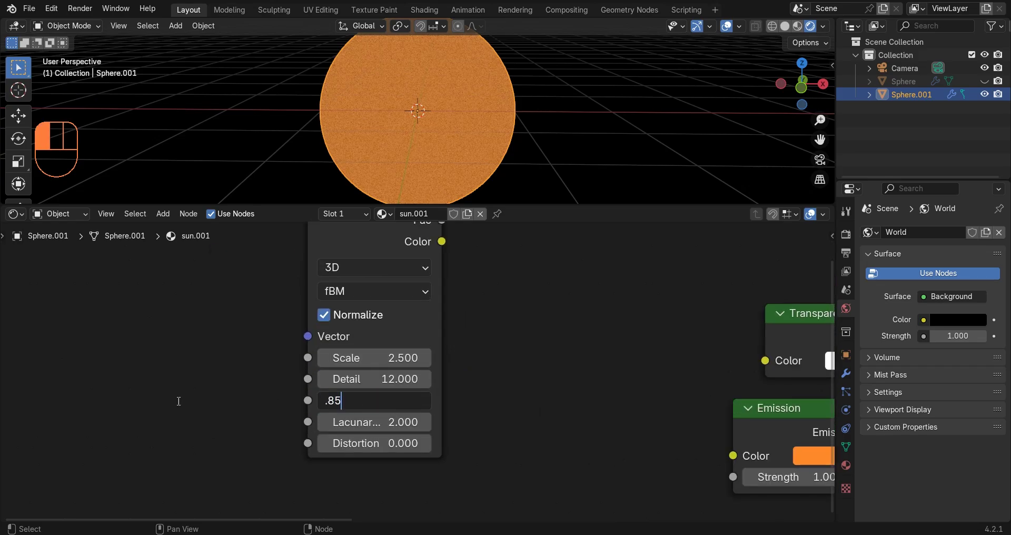
{"action": "key", "text": "Return"}
{"action": "left_click", "coordinate": [344, 443]}
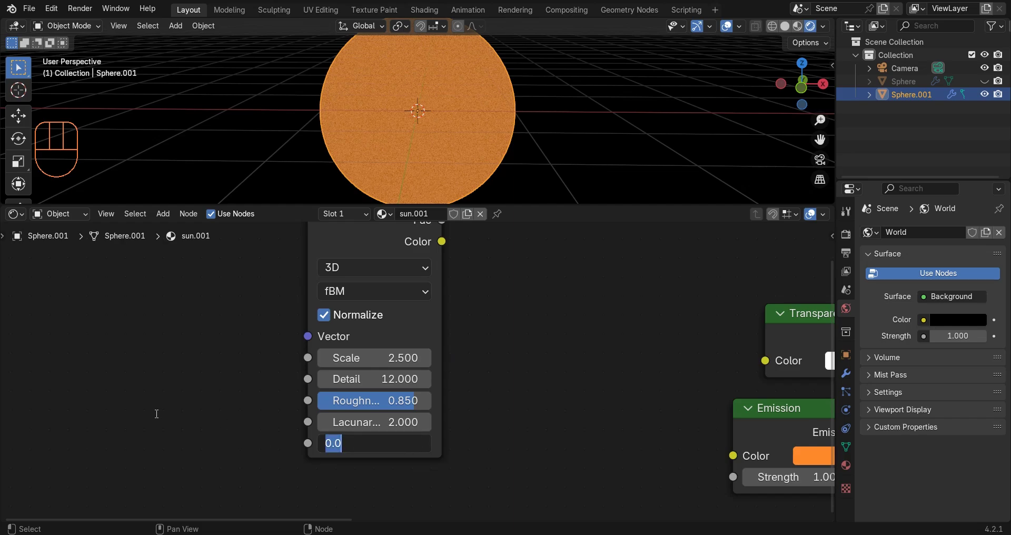
{"action": "type", "text": "1"}
{"action": "key", "text": "Return"}
Add Texture Coordinate and Mapping nodes feeding the Noise Texture's Vector input and spread them out in front of it
{"action": "scroll", "coordinate": [288, 388], "scroll_direction": "down", "scroll_amount": 2}
{"action": "left_click_drag", "start_coordinate": [387, 279], "coordinate": [433, 281]}
{"action": "scroll", "coordinate": [397, 317], "scroll_direction": "down", "scroll_amount": 2}
{"action": "key", "text": "ctrl+t"}
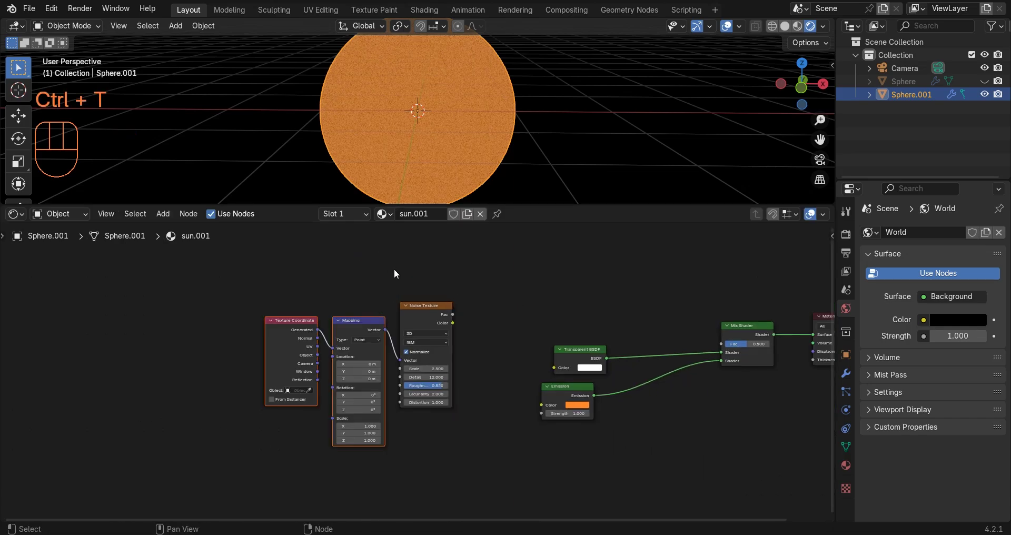
{"action": "key", "text": "g"}
{"action": "left_click", "coordinate": [250, 345]}
{"action": "middle_click_drag", "start_coordinate": [236, 308], "coordinate": [431, 271]}
{"action": "scroll", "coordinate": [431, 271], "scroll_direction": "up", "scroll_amount": 5}
{"action": "left_click_drag", "start_coordinate": [351, 307], "coordinate": [279, 315]}
{"action": "left_click_drag", "start_coordinate": [417, 317], "coordinate": [421, 326]}
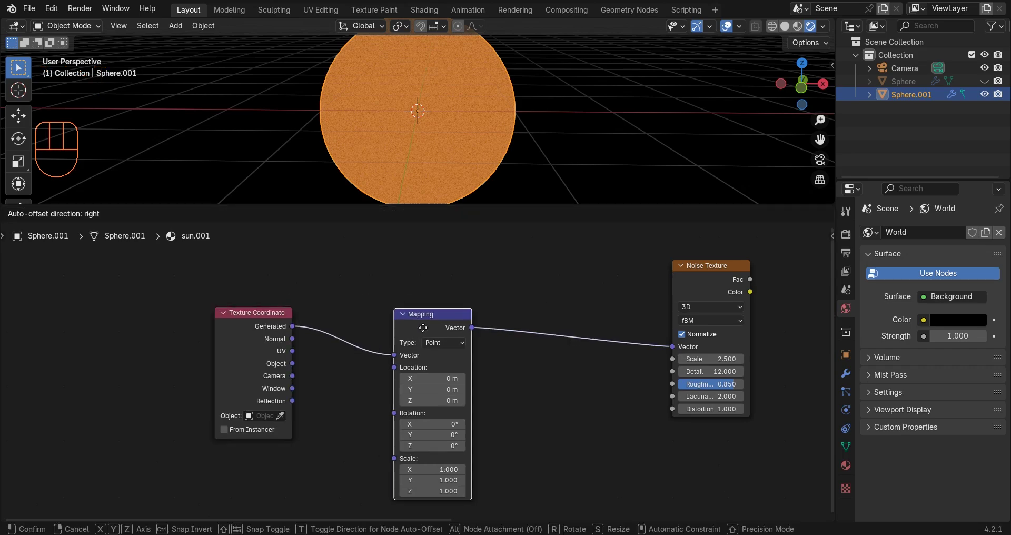
Add a Color Ramp node above the Transparent BSDF, between the Noise Texture and the Mix Shader
{"action": "scroll", "coordinate": [605, 315], "scroll_direction": "down", "scroll_amount": 4}
{"action": "middle_click_drag", "start_coordinate": [606, 315], "coordinate": [239, 331]}
{"action": "scroll", "coordinate": [416, 374], "scroll_direction": "up", "scroll_amount": 4}
{"action": "key", "text": "shift+a"}
{"action": "left_click", "coordinate": [430, 293]}
{"action": "left_click", "coordinate": [447, 315]}
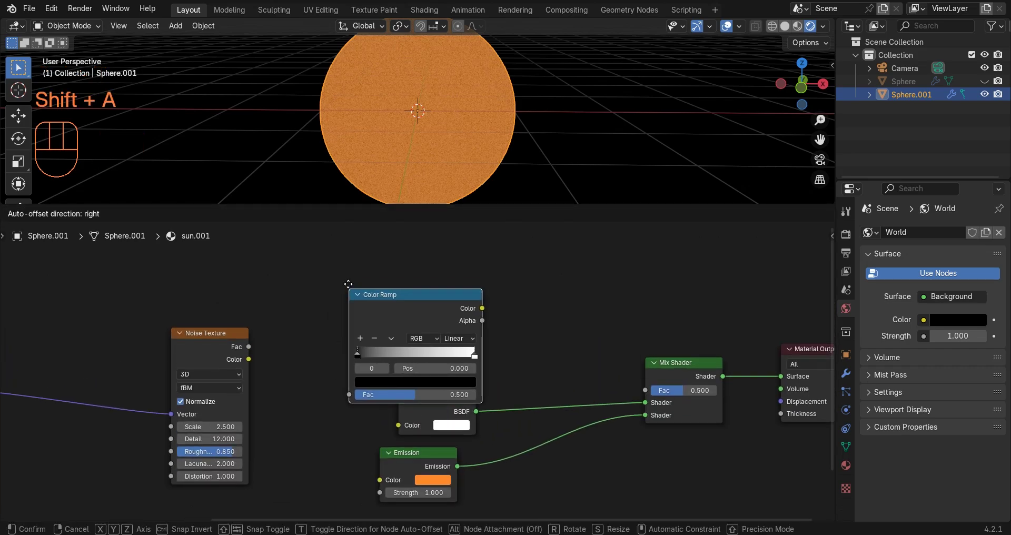
{"action": "left_click", "coordinate": [350, 268]}
{"action": "left_click_drag", "start_coordinate": [416, 406], "coordinate": [406, 411]}
Connect the Noise Texture's Fac to the Color Ramp and the Color Ramp's Color output to the Mix Shader's Fac
{"action": "left_click", "coordinate": [257, 338]}
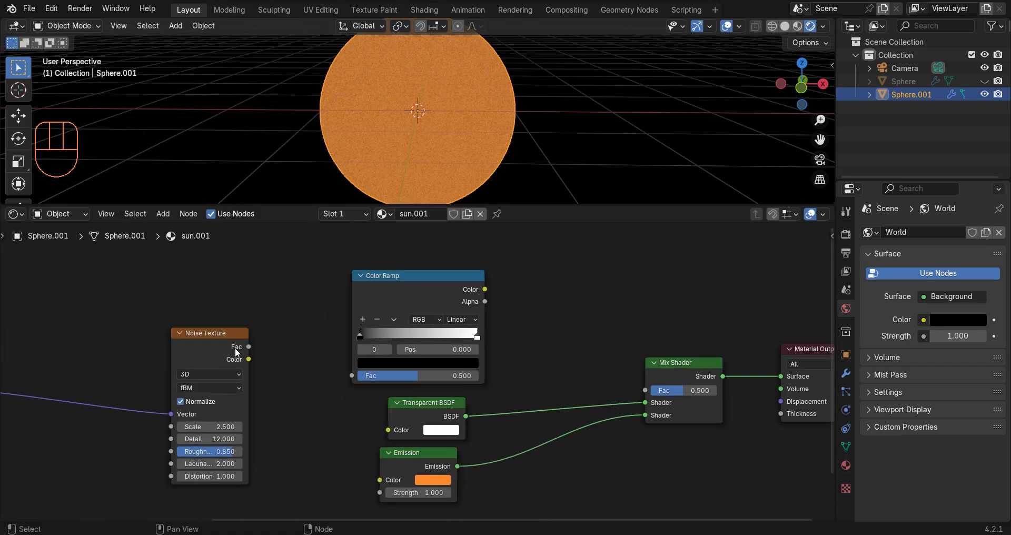
{"action": "left_click_drag", "start_coordinate": [248, 346], "coordinate": [293, 276]}
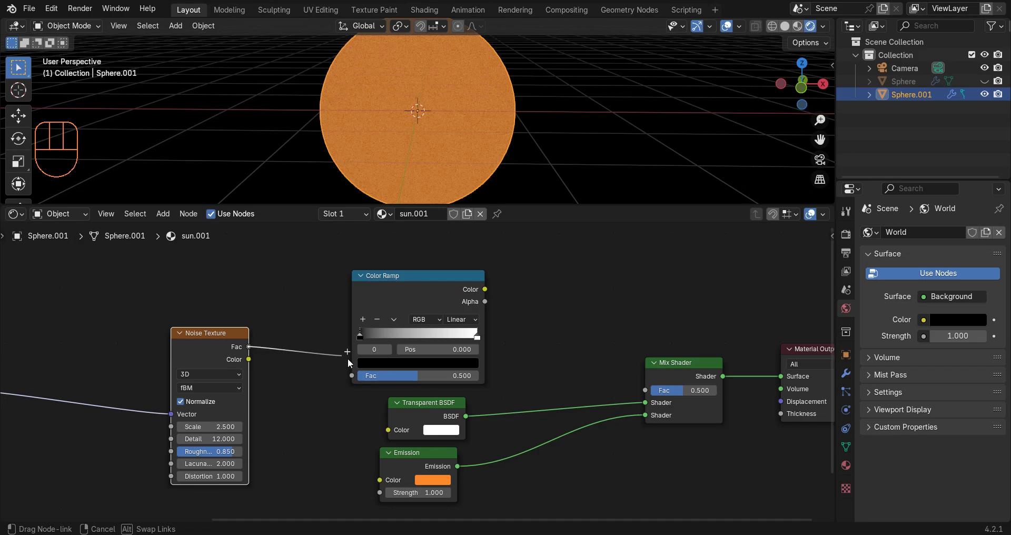
{"action": "left_click_drag", "start_coordinate": [348, 359], "coordinate": [350, 368]}
{"action": "middle_click_drag", "start_coordinate": [505, 321], "coordinate": [393, 327]}
{"action": "scroll", "coordinate": [390, 292], "scroll_direction": "up", "scroll_amount": 4}
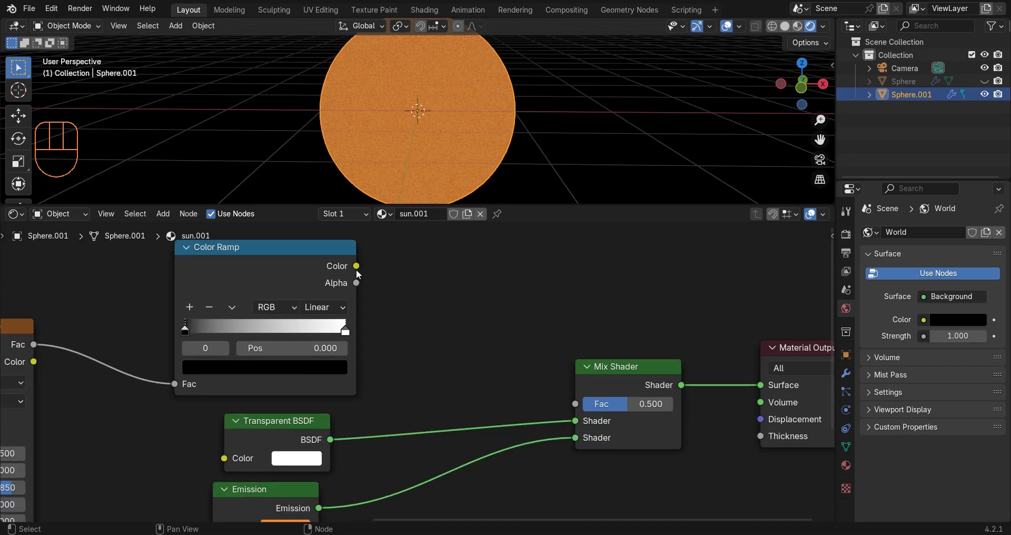
{"action": "left_click_drag", "start_coordinate": [356, 266], "coordinate": [575, 403]}
Move the Color Ramp's black stop to position 0.55 and hide the viewport overlays
{"action": "left_click_drag", "start_coordinate": [186, 331], "coordinate": [265, 333]}
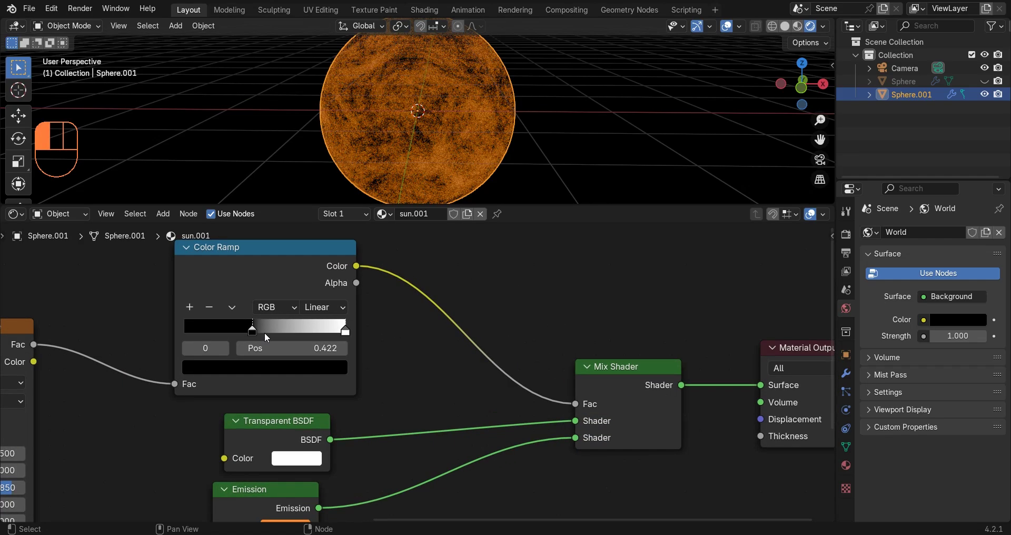
{"action": "double_click", "coordinate": [303, 347]}
{"action": "type", "text": ".55"}
{"action": "key", "text": "Return"}
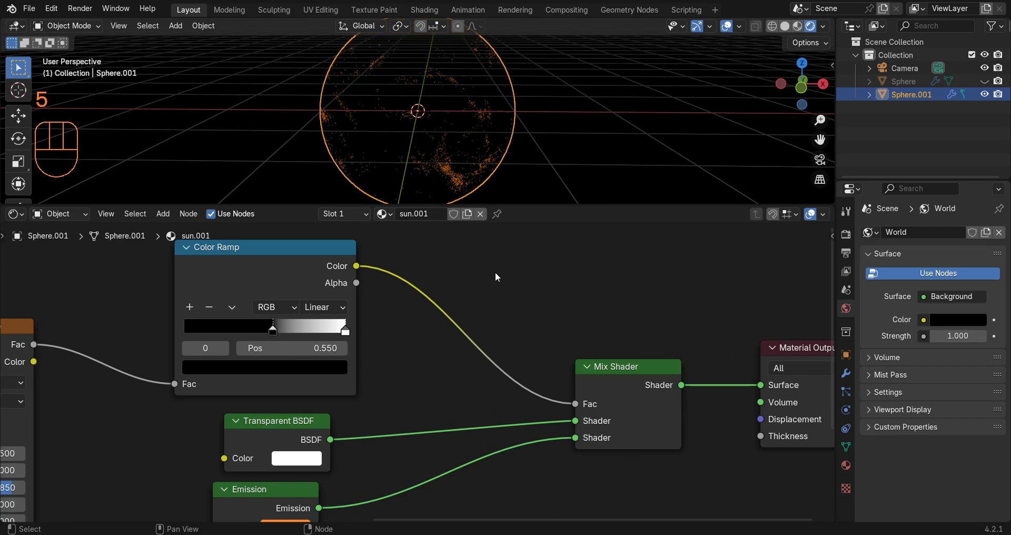
{"action": "left_click", "coordinate": [725, 26]}
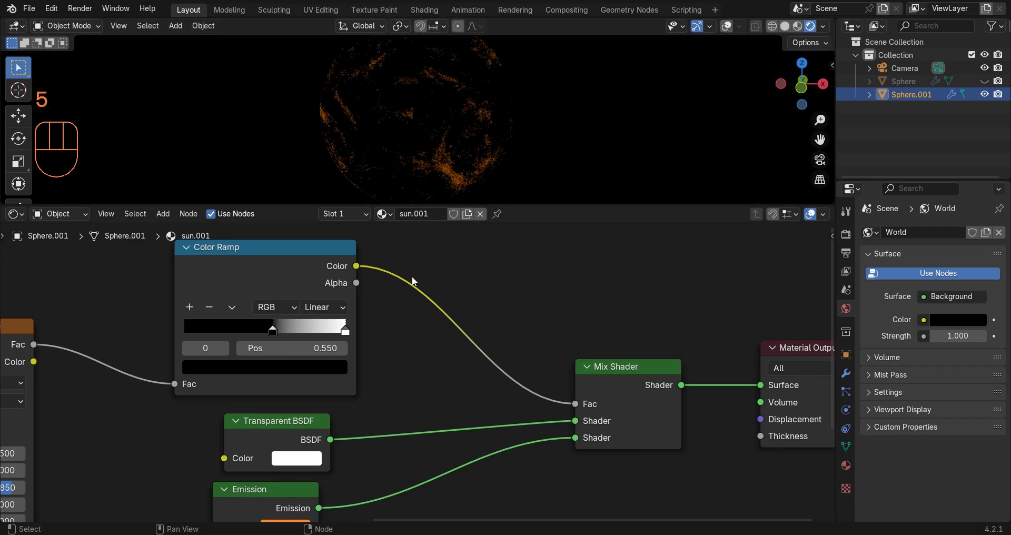
Set the outer sphere's Emission Strength to 25
{"action": "scroll", "coordinate": [351, 396], "scroll_direction": "down", "scroll_amount": 3}
{"action": "middle_click_drag", "start_coordinate": [304, 502], "coordinate": [358, 402]}
{"action": "scroll", "coordinate": [358, 402], "scroll_direction": "up", "scroll_amount": 4}
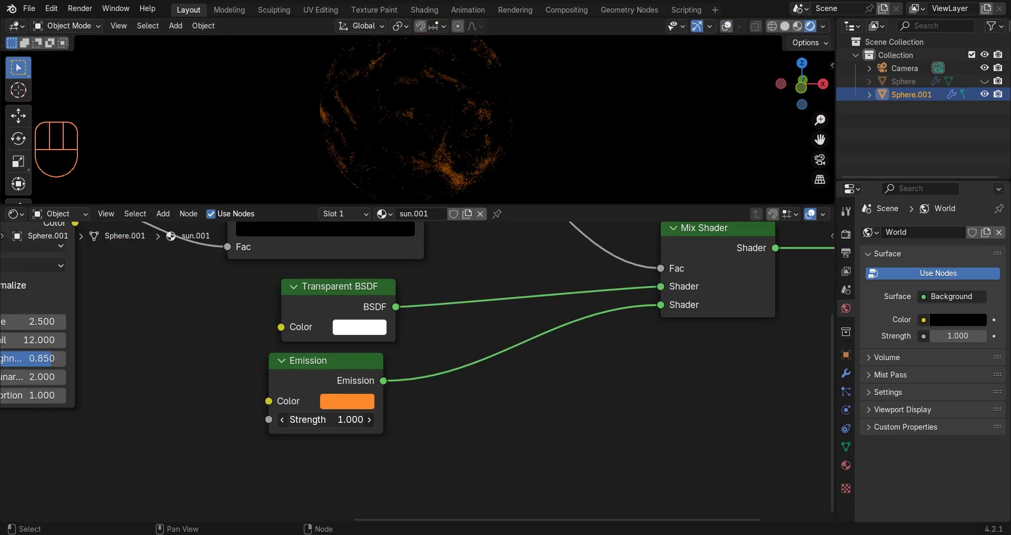
{"action": "key", "text": "Return"}
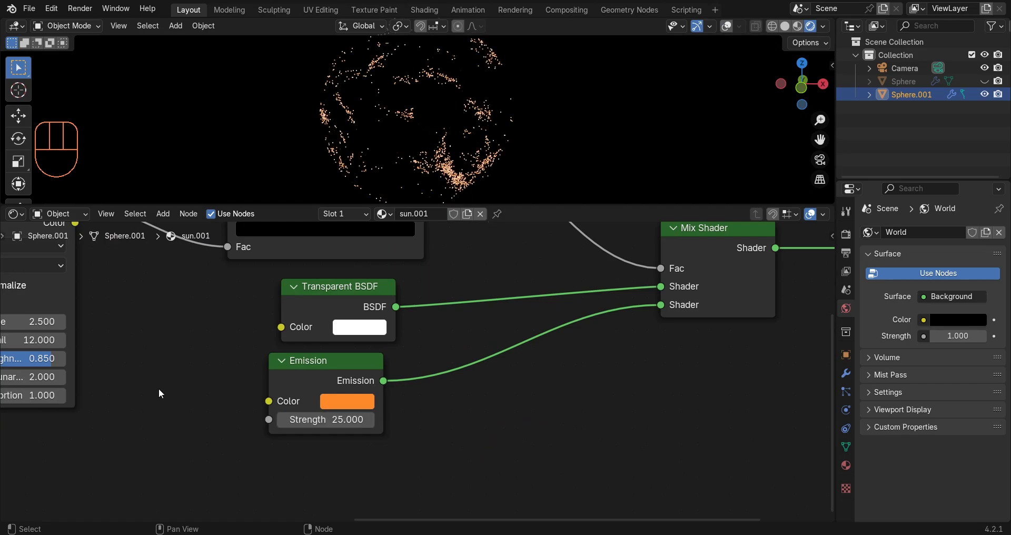
Check the Multiply value in the inner sphere's sun material and set the outer sphere's Emission Strength to 20
{"action": "left_click", "coordinate": [895, 80]}
{"action": "scroll", "coordinate": [609, 371], "scroll_direction": "down", "scroll_amount": 2}
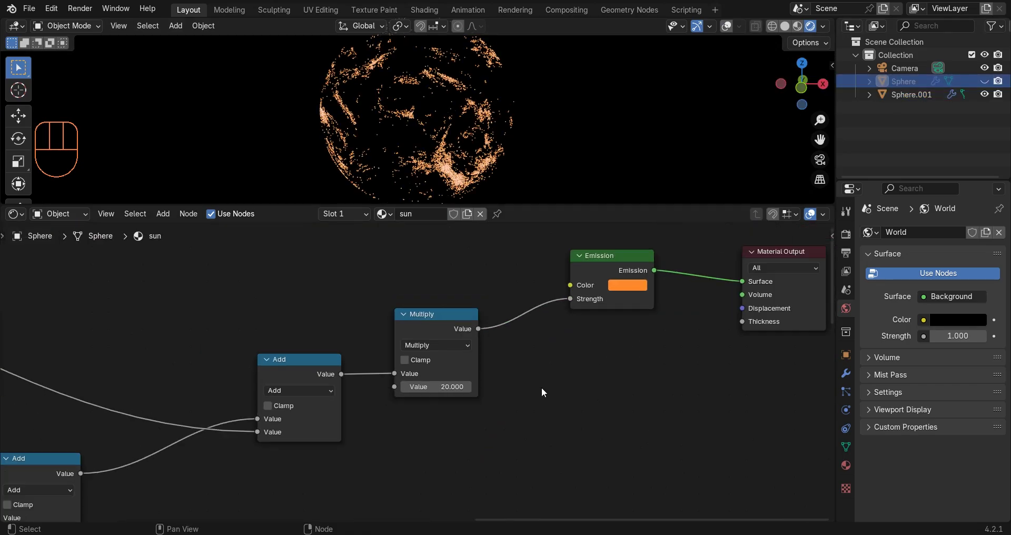
{"action": "scroll", "coordinate": [479, 371], "scroll_direction": "up", "scroll_amount": 2}
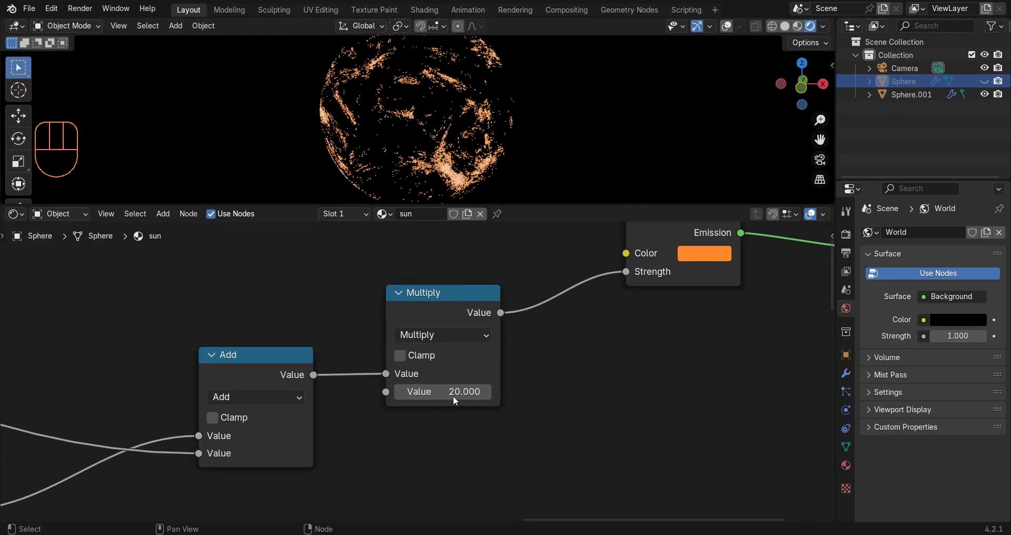
{"action": "left_click", "coordinate": [918, 95]}
{"action": "left_click", "coordinate": [346, 421]}
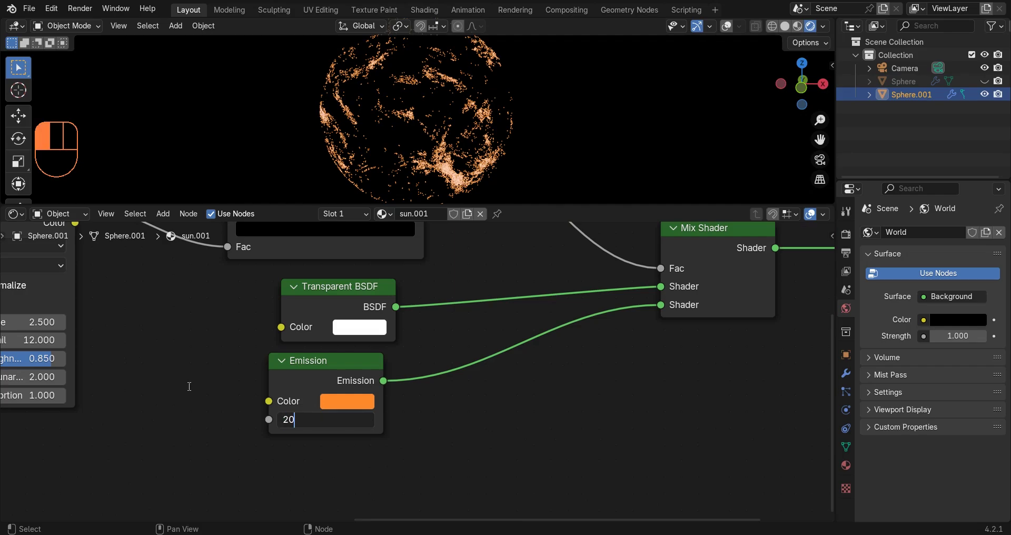
{"action": "key", "text": "Return"}
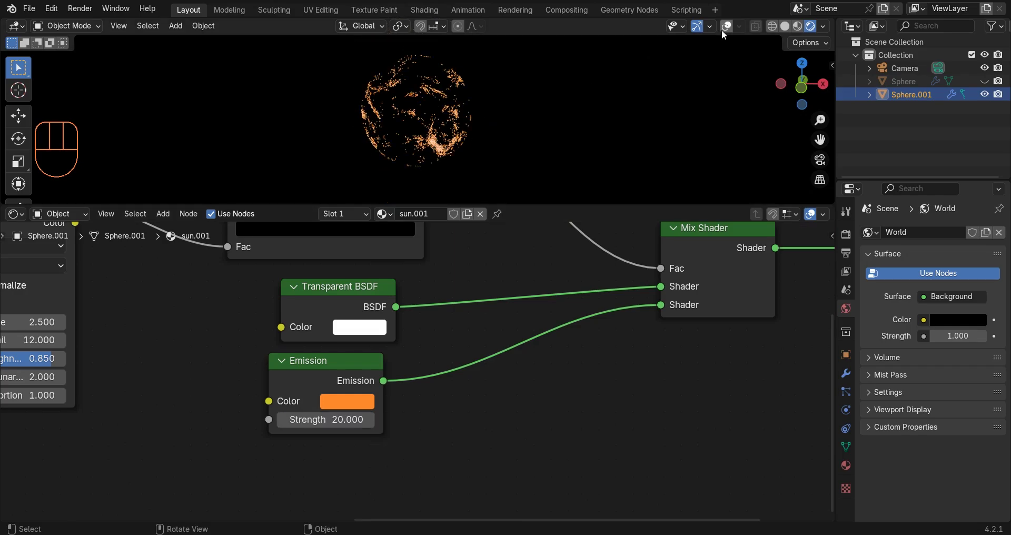
{"action": "left_click", "coordinate": [725, 26]}
{"action": "left_click", "coordinate": [725, 26]}
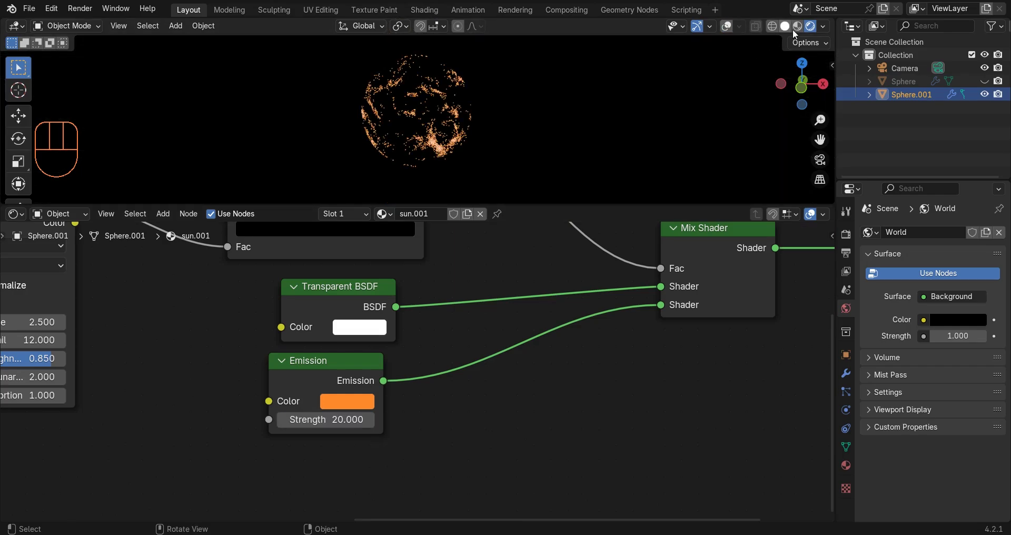
Add a Displace modifier with a new texture to the outer sphere, Sphere.001
{"action": "left_click", "coordinate": [846, 373]}
{"action": "left_click", "coordinate": [930, 232]}
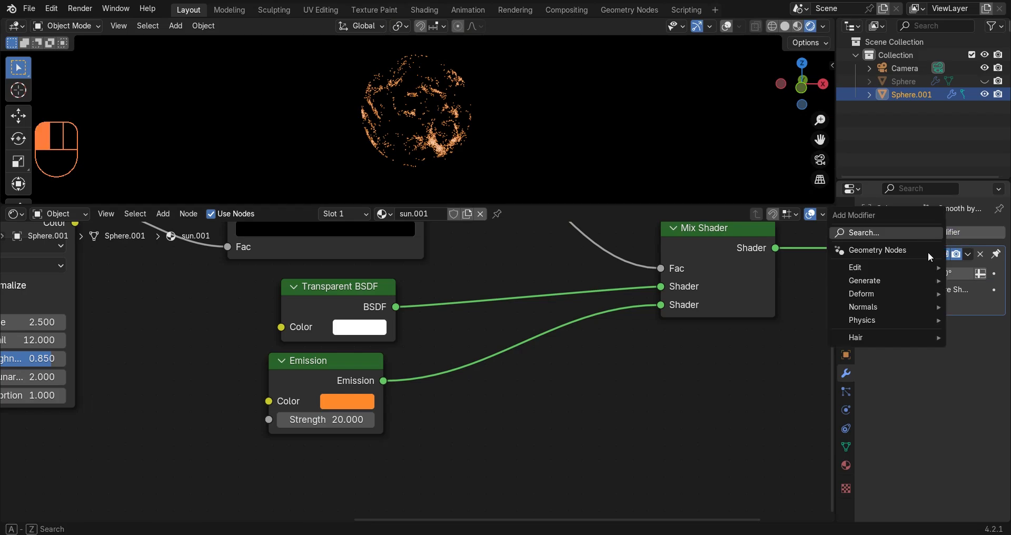
{"action": "mouse_move", "coordinate": [881, 294]}
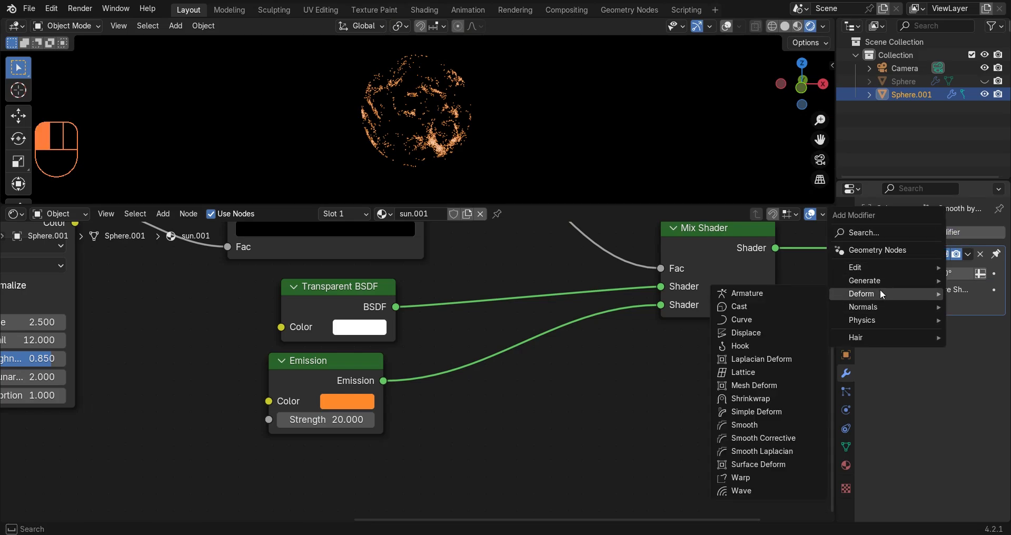
{"action": "left_click", "coordinate": [736, 332]}
{"action": "left_click", "coordinate": [946, 273]}
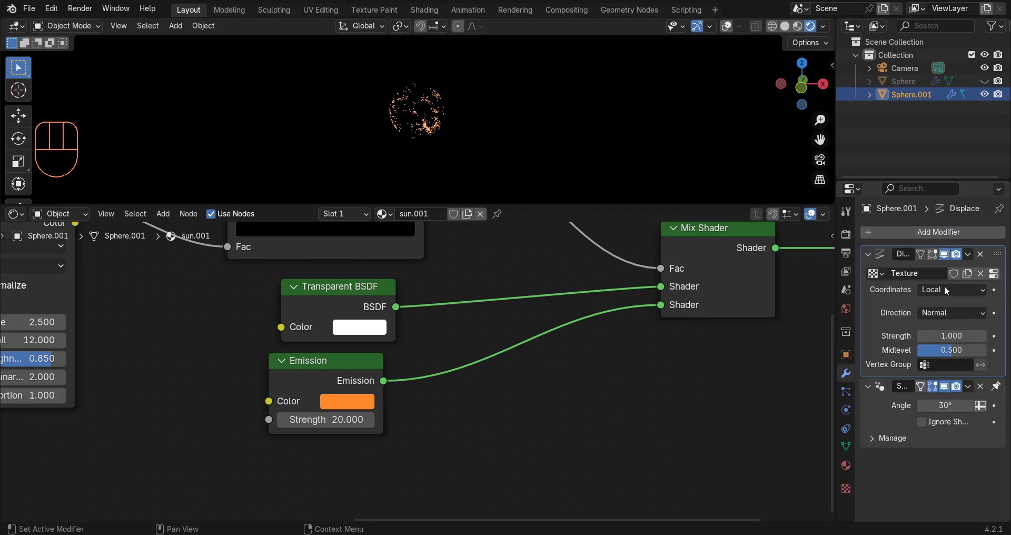
Change the Displace modifier's texture type to Clouds and enter a new Size for the clouds
{"action": "left_click", "coordinate": [993, 274]}
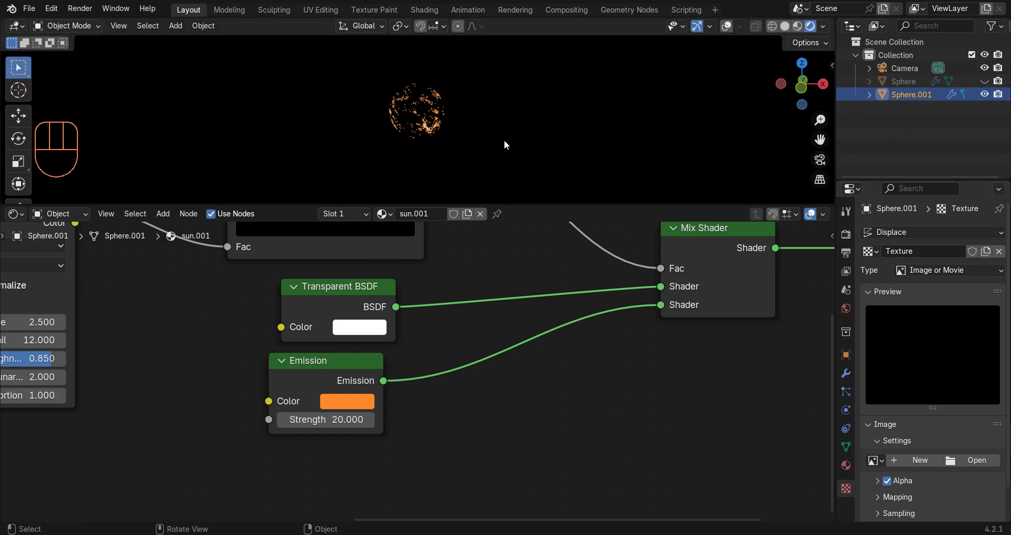
{"action": "left_click", "coordinate": [936, 268]}
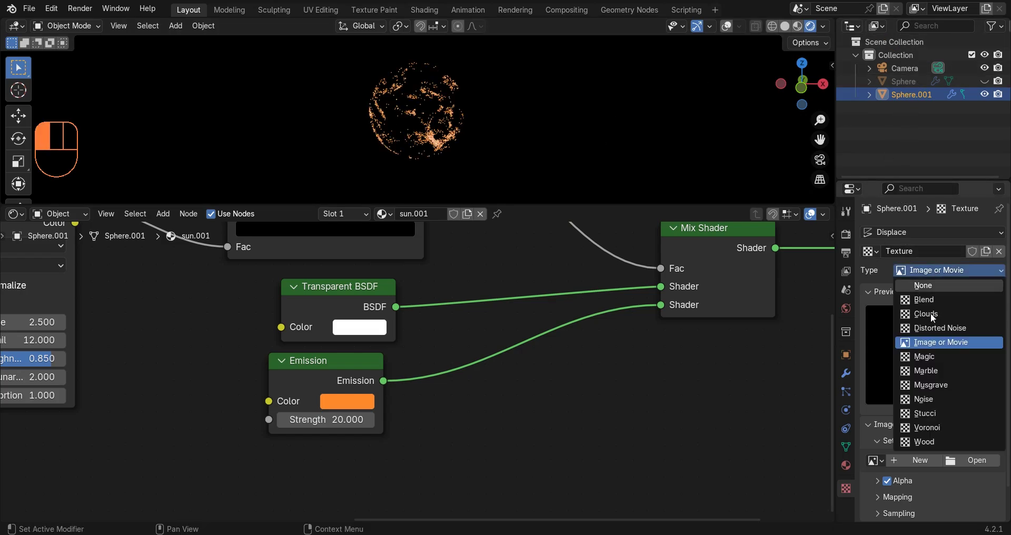
{"action": "left_click", "coordinate": [924, 313]}
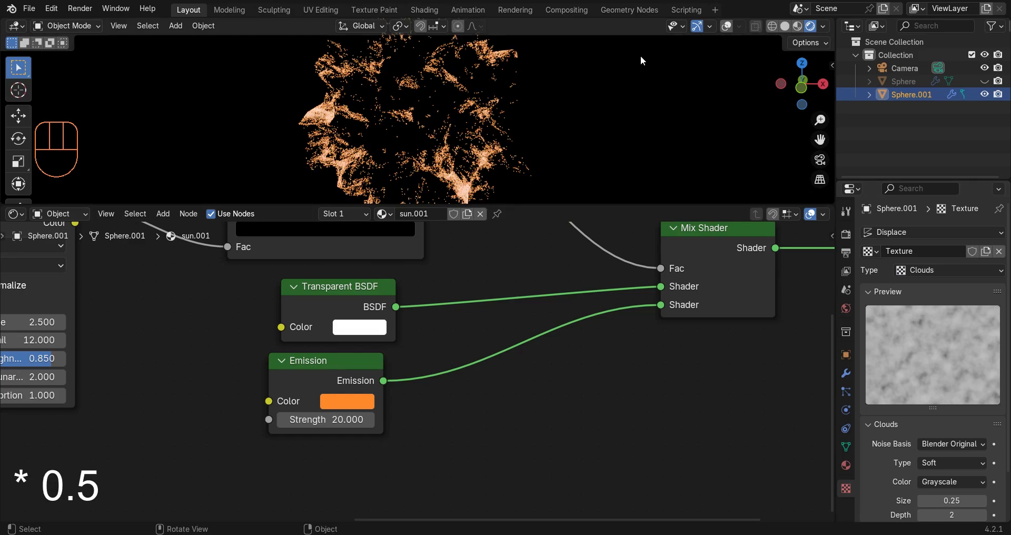
{"action": "scroll", "coordinate": [895, 342], "scroll_direction": "down", "scroll_amount": 2}
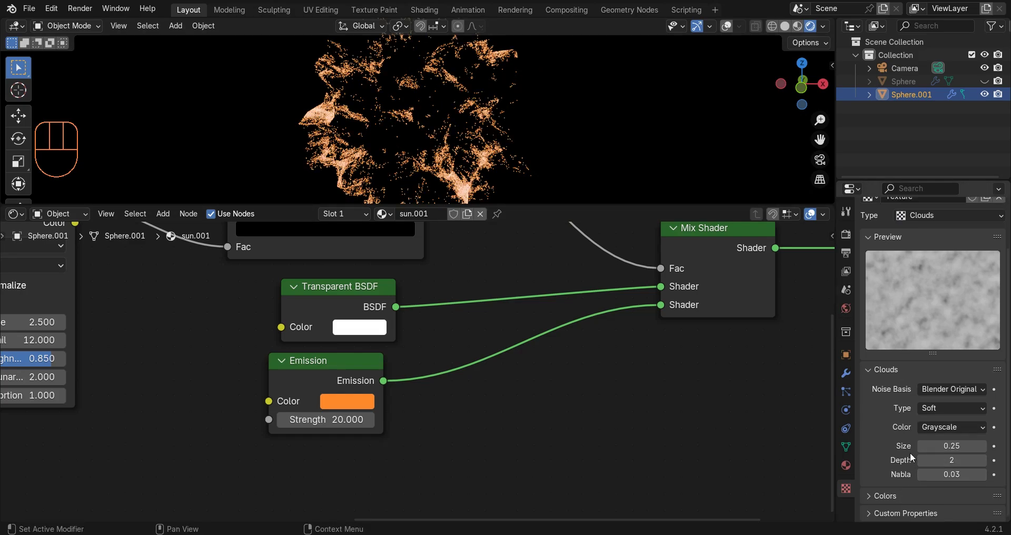
{"action": "left_click", "coordinate": [946, 445]}
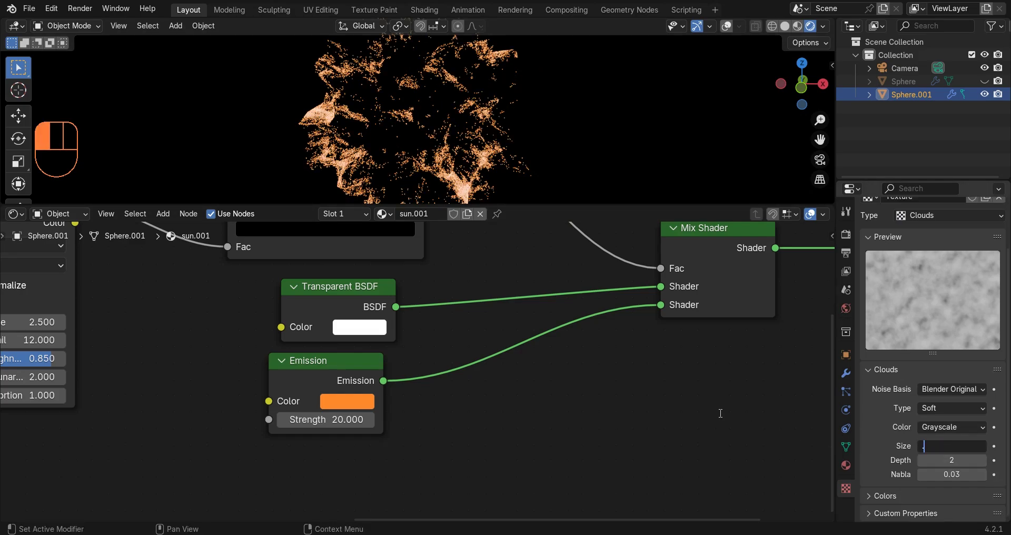
{"action": "key", "text": "Return"}
Set the Displace modifier's Strength to 0.7 and view the sphere in solid shading with the overlays shown
{"action": "left_click", "coordinate": [846, 374]}
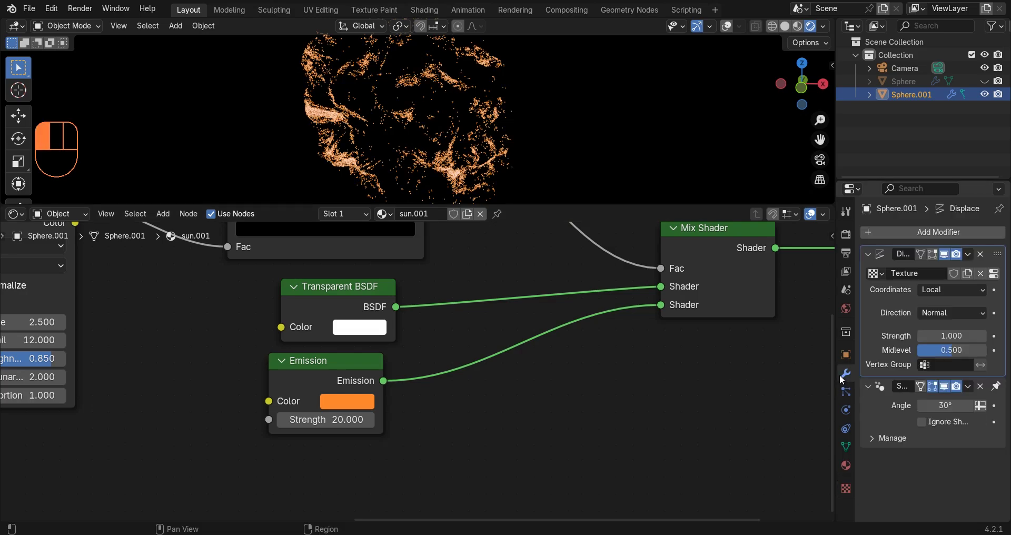
{"action": "left_click", "coordinate": [945, 335]}
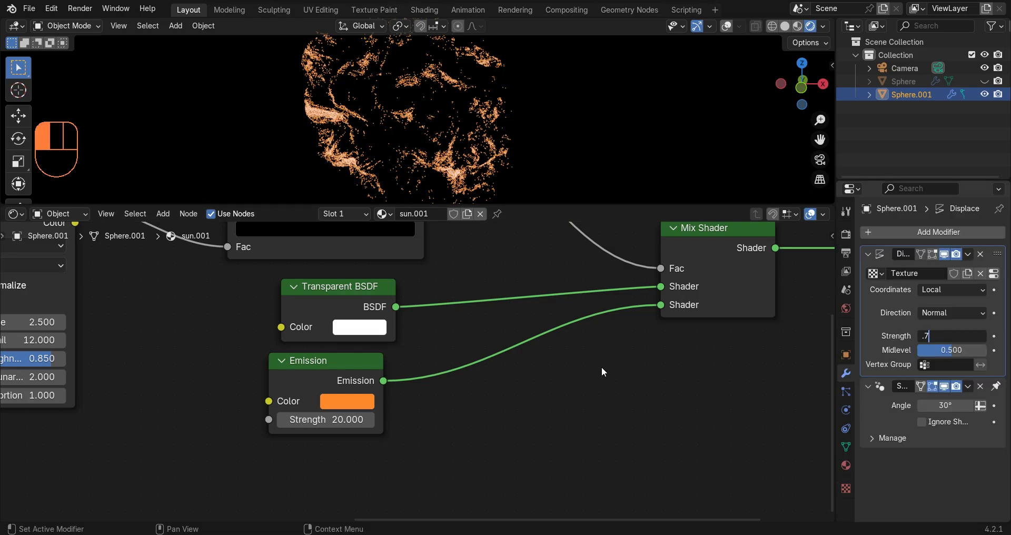
{"action": "type", "text": ".7"}
{"action": "key", "text": "Return"}
{"action": "left_click", "coordinate": [785, 27]}
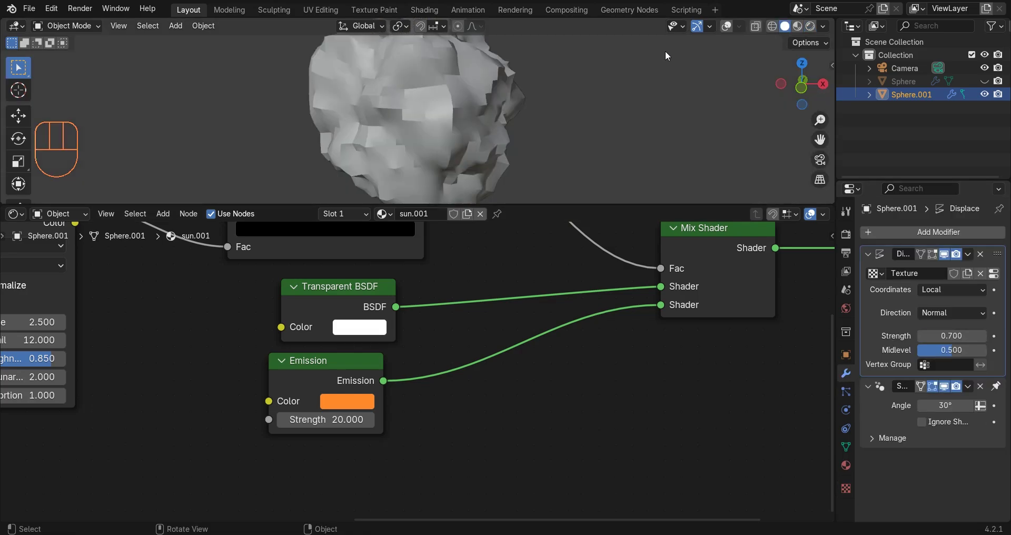
{"action": "left_click", "coordinate": [726, 26]}
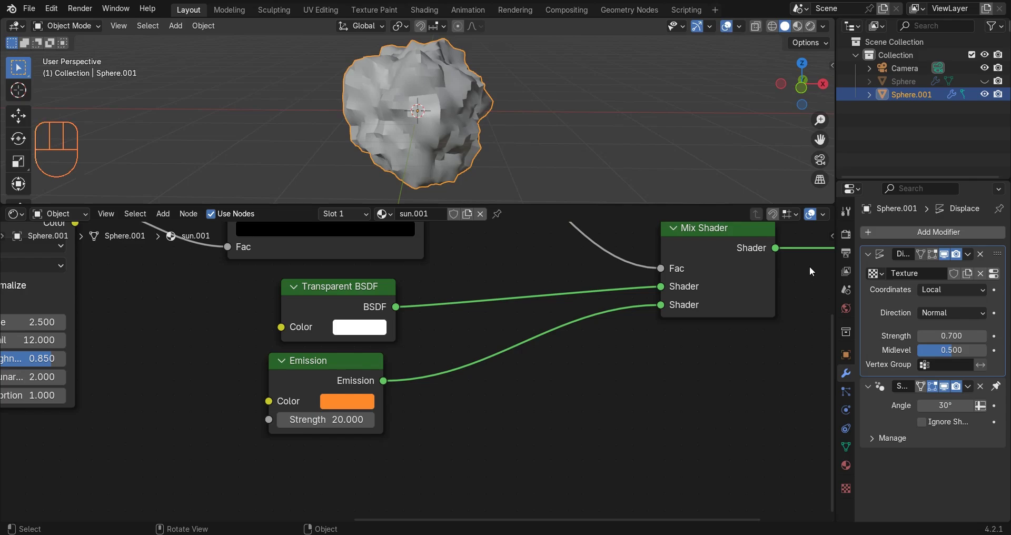
Add a Subdivision Surface modifier to the outer sphere with its Render level set to 1
{"action": "left_click", "coordinate": [898, 233]}
{"action": "mouse_move", "coordinate": [870, 222]}
{"action": "left_click", "coordinate": [717, 391]}
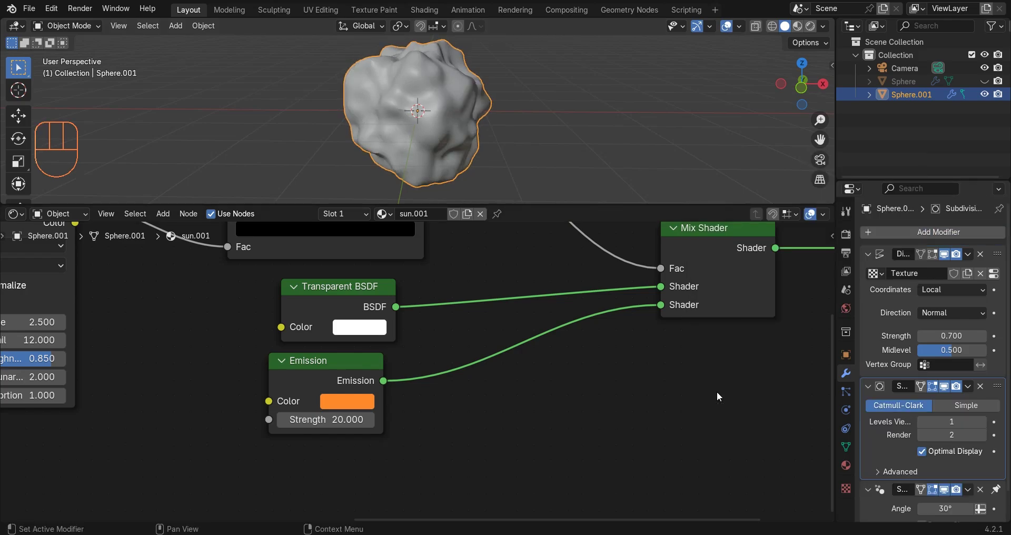
{"action": "scroll", "coordinate": [925, 485], "scroll_direction": "down", "scroll_amount": 1}
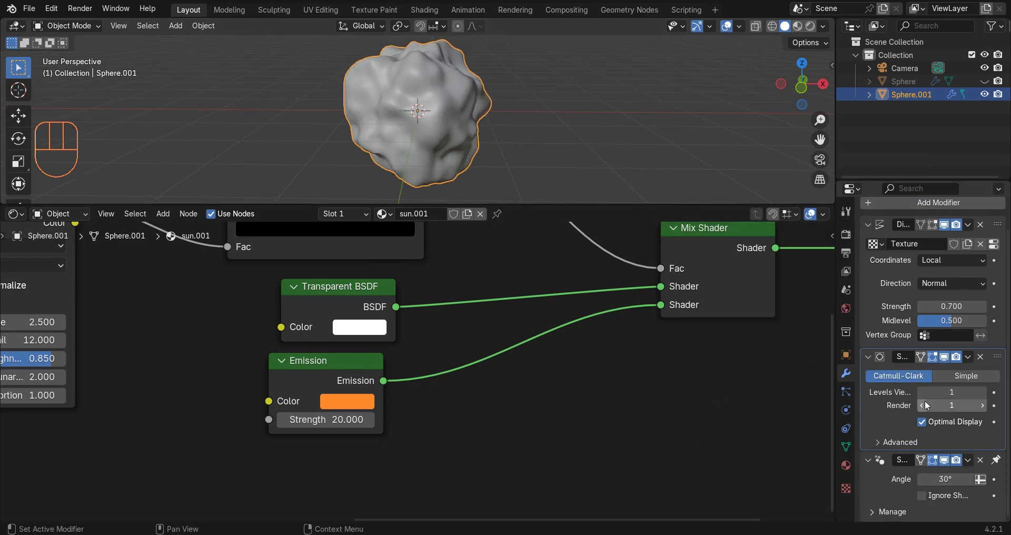
{"action": "scroll", "coordinate": [912, 354], "scroll_direction": "up", "scroll_amount": 1}
Add a second Subdivision Surface modifier to the outer sphere
{"action": "left_click", "coordinate": [929, 229]}
{"action": "mouse_move", "coordinate": [924, 230]}
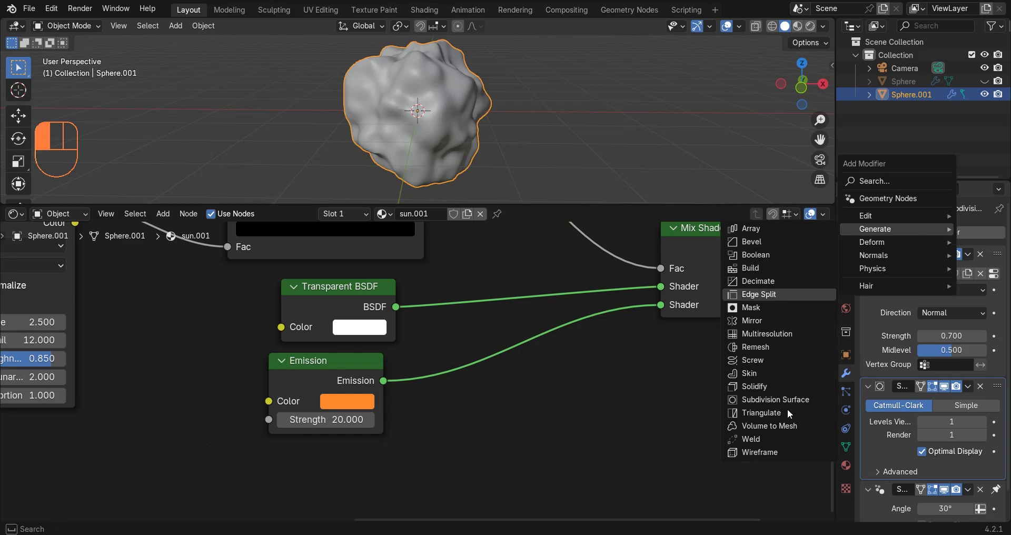
{"action": "key", "text": "Return"}
{"action": "scroll", "coordinate": [926, 342], "scroll_direction": "down", "scroll_amount": 3}
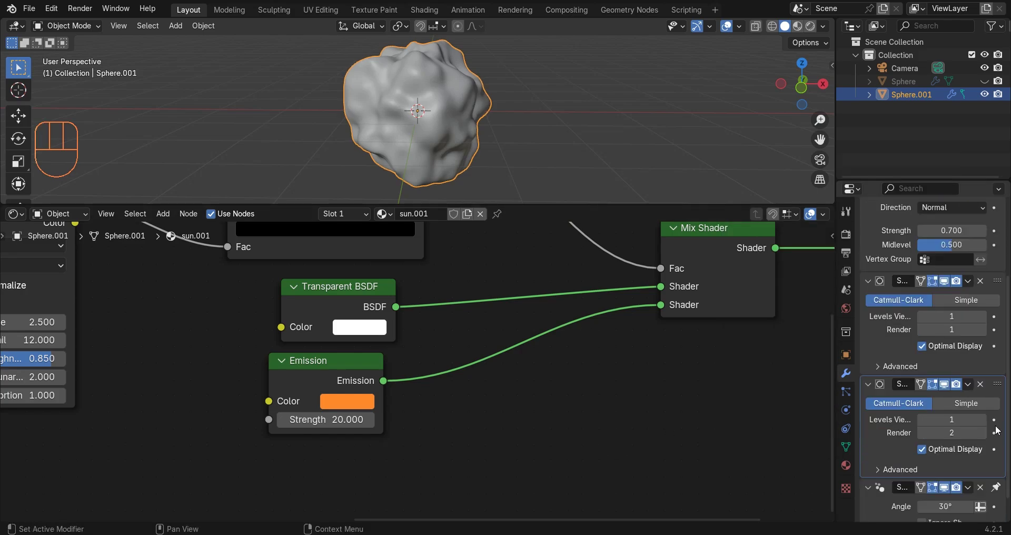
Move one of the outer sphere's Subdivision Surface modifiers to the start of the stack, before the Displace modifier
{"action": "left_click_drag", "start_coordinate": [997, 403], "coordinate": [998, 285]}
{"action": "scroll", "coordinate": [952, 258], "scroll_direction": "up", "scroll_amount": 4}
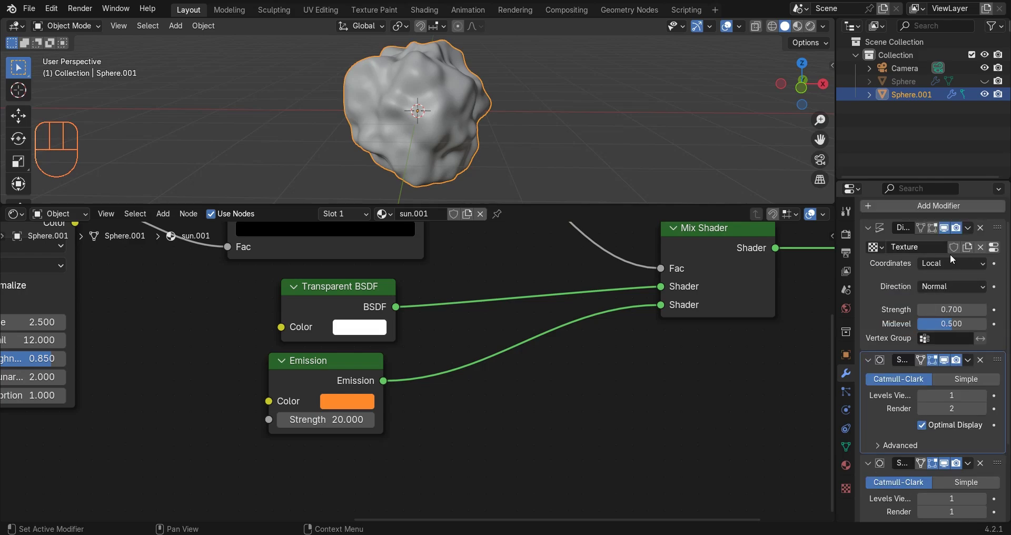
{"action": "left_click_drag", "start_coordinate": [1000, 362], "coordinate": [1000, 202]}
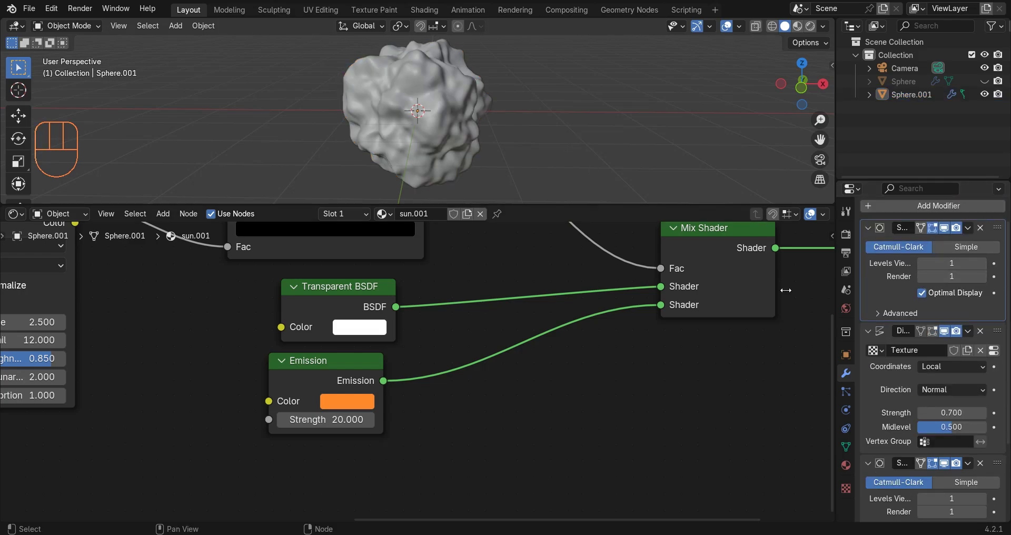
Unhide the inner sphere and view both spheres in rendered shading with the overlays hidden
{"action": "scroll", "coordinate": [912, 371], "scroll_direction": "down", "scroll_amount": 1}
{"action": "left_click", "coordinate": [983, 81]}
{"action": "left_click", "coordinate": [810, 25]}
{"action": "middle_click_drag", "start_coordinate": [687, 53], "coordinate": [702, 41]}
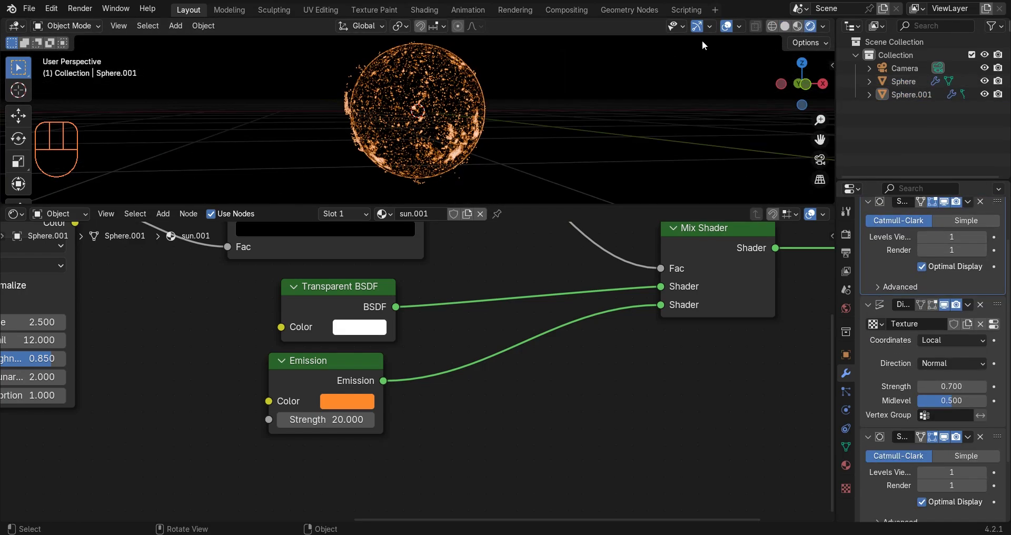
{"action": "left_click", "coordinate": [725, 26]}
Shift the black stop of the outer sphere's Color Ramp to position 0.539 and check the glow from another angle
{"action": "scroll", "coordinate": [421, 271], "scroll_direction": "up", "scroll_amount": 3}
{"action": "middle_click_drag", "start_coordinate": [421, 271], "coordinate": [475, 345]}
{"action": "left_click_drag", "start_coordinate": [365, 240], "coordinate": [362, 240]}
{"action": "middle_click_drag", "start_coordinate": [547, 108], "coordinate": [566, 128]}
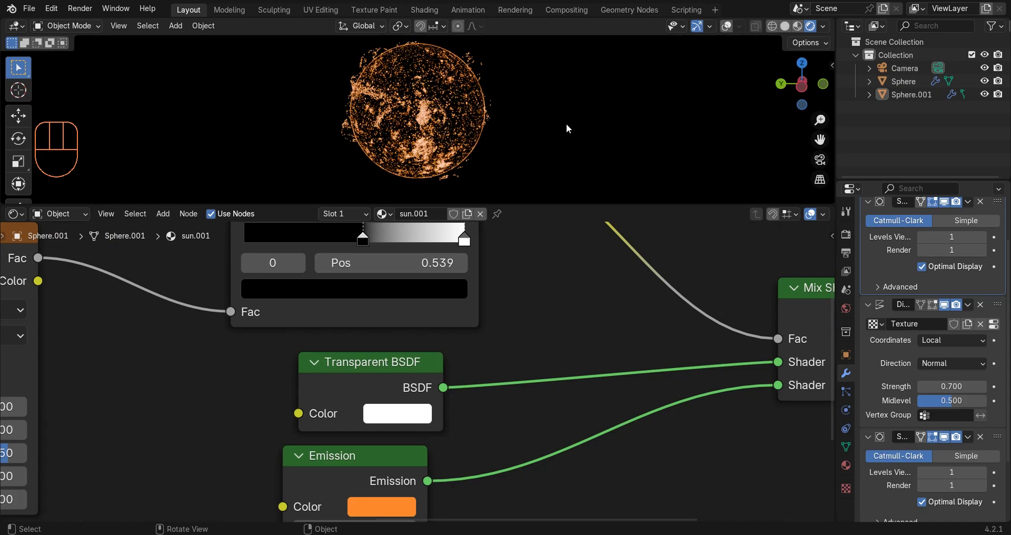
Switch to solid shading and add a Displace modifier to the inner sphere
{"action": "left_click", "coordinate": [784, 26]}
{"action": "left_click", "coordinate": [337, 131]}
{"action": "scroll", "coordinate": [419, 93], "scroll_direction": "up", "scroll_amount": 3}
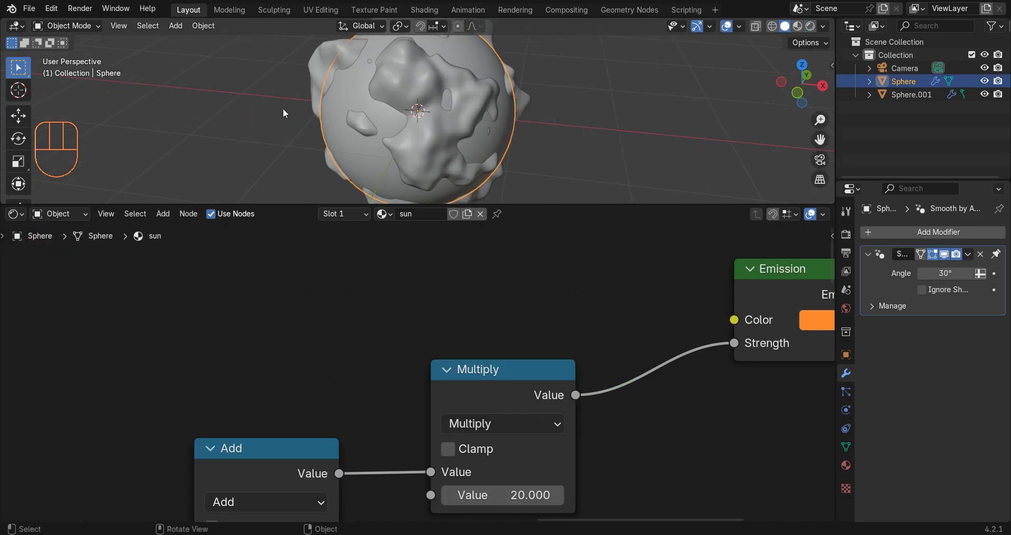
{"action": "left_click", "coordinate": [874, 230]}
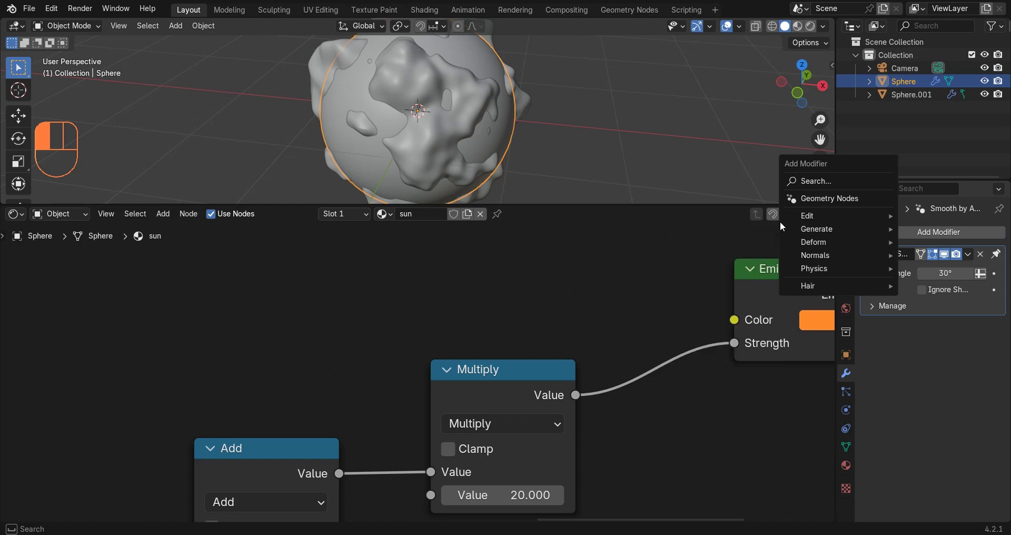
{"action": "mouse_move", "coordinate": [813, 242]}
{"action": "left_click", "coordinate": [703, 284]}
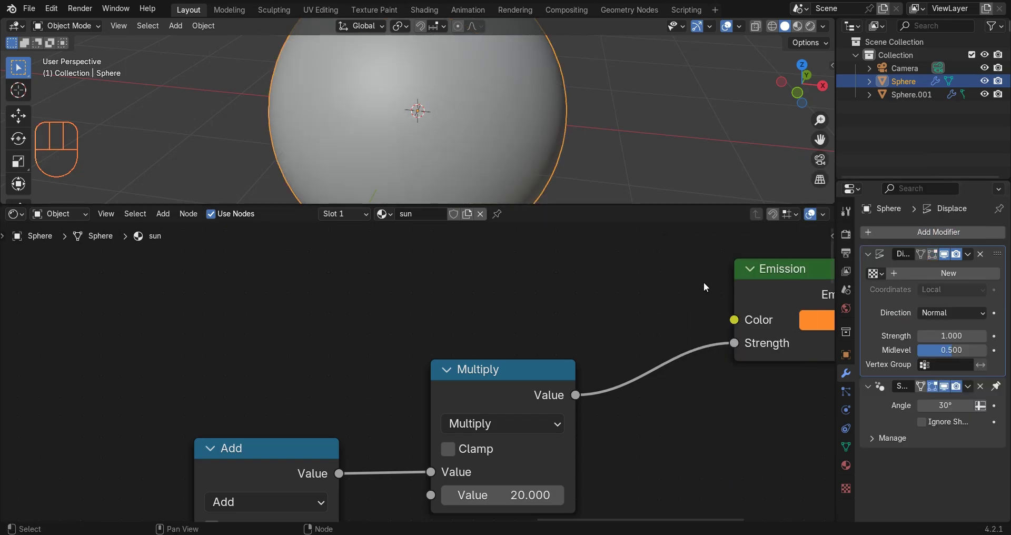
Create a new Clouds texture for the inner sphere's Displace modifier and set its Size to 1
{"action": "left_click", "coordinate": [926, 273]}
{"action": "left_click", "coordinate": [994, 272]}
{"action": "left_click", "coordinate": [972, 269]}
{"action": "left_click", "coordinate": [912, 318]}
{"action": "scroll", "coordinate": [942, 453], "scroll_direction": "down", "scroll_amount": 3}
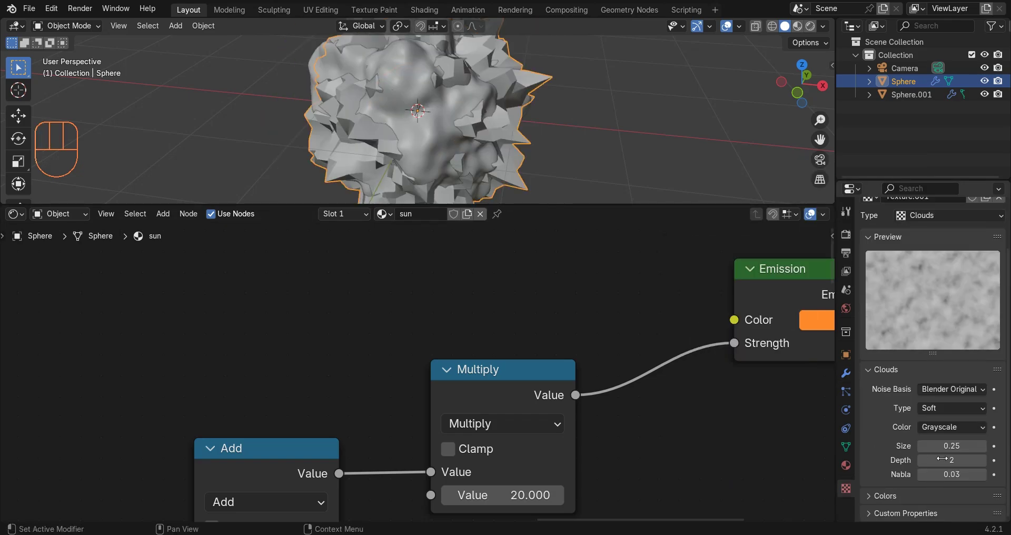
{"action": "left_click", "coordinate": [942, 446]}
{"action": "type", "text": "1"}
{"action": "key", "text": "Return"}
Set the Strength of the inner sphere's Displace modifier to 0.3 and inspect the shape
{"action": "left_click", "coordinate": [845, 373]}
{"action": "type", "text": "."}
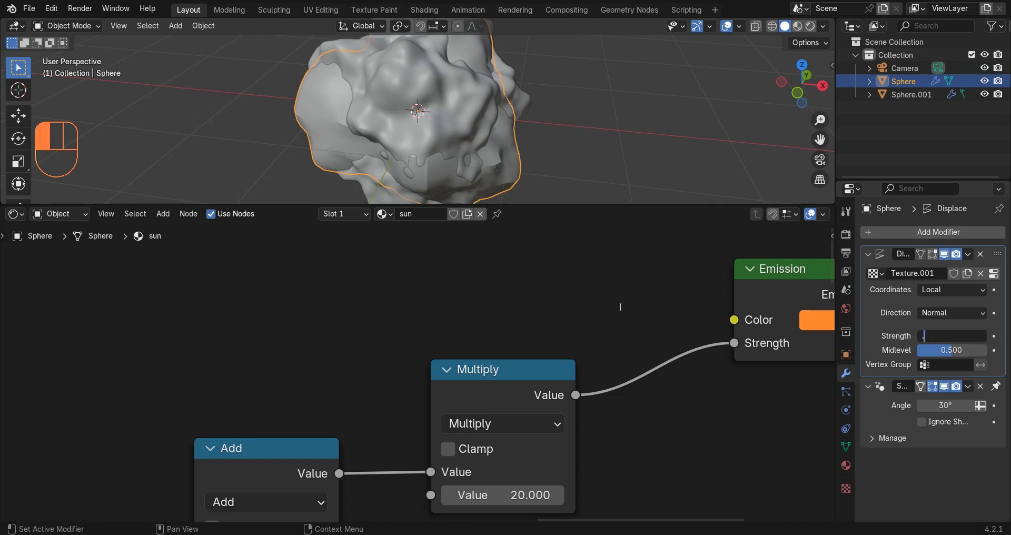
{"action": "type", "text": "3"}
{"action": "key", "text": "Return"}
{"action": "left_click", "coordinate": [576, 134]}
{"action": "scroll", "coordinate": [574, 133], "scroll_direction": "down", "scroll_amount": 3}
{"action": "middle_click_drag", "start_coordinate": [534, 151], "coordinate": [553, 121]}
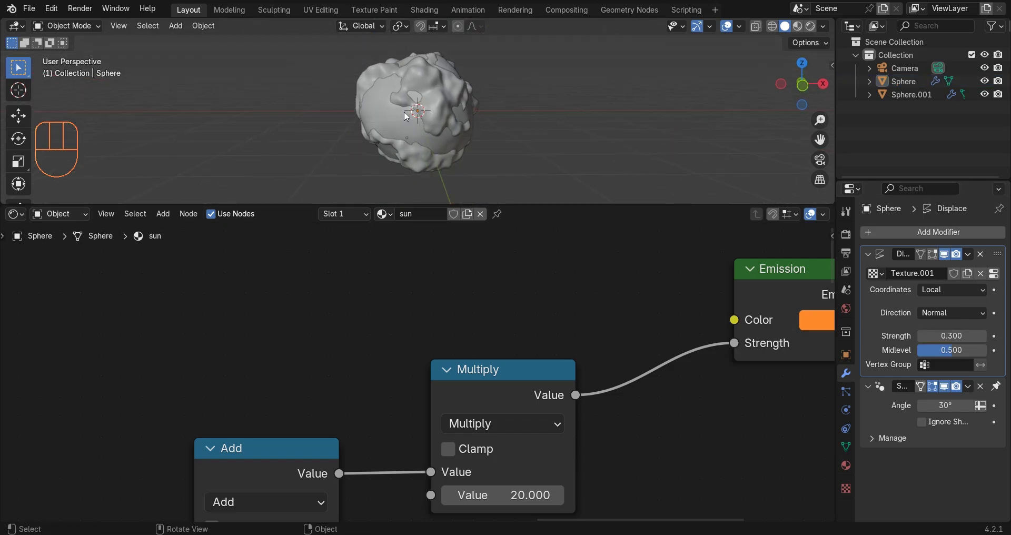
Set the inner sphere's Displace Strength to 0.1 and compare its surface with the outer sphere
{"action": "left_click", "coordinate": [405, 116]}
{"action": "left_click", "coordinate": [532, 108]}
{"action": "scroll", "coordinate": [399, 384], "scroll_direction": "down", "scroll_amount": 3}
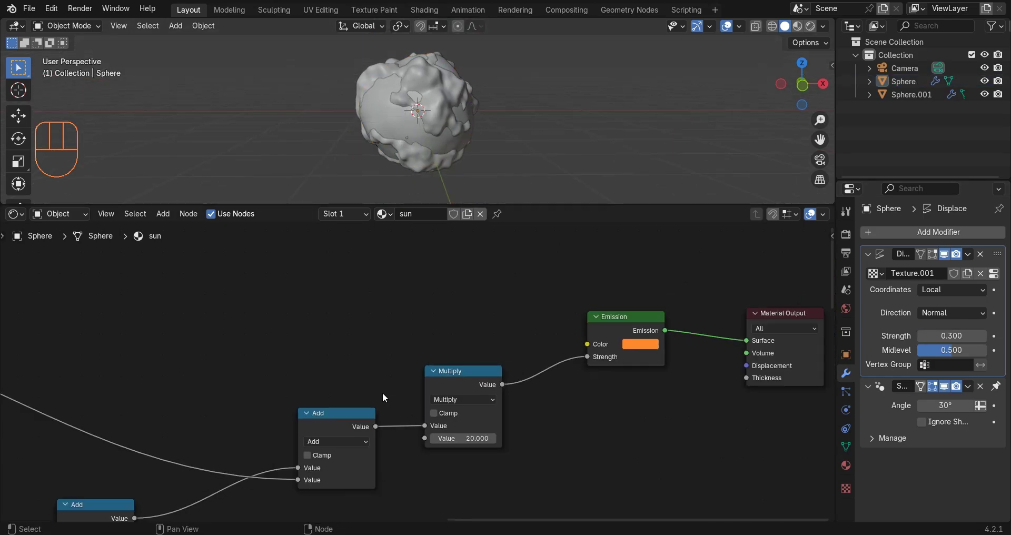
{"action": "scroll", "coordinate": [382, 393], "scroll_direction": "down", "scroll_amount": 4}
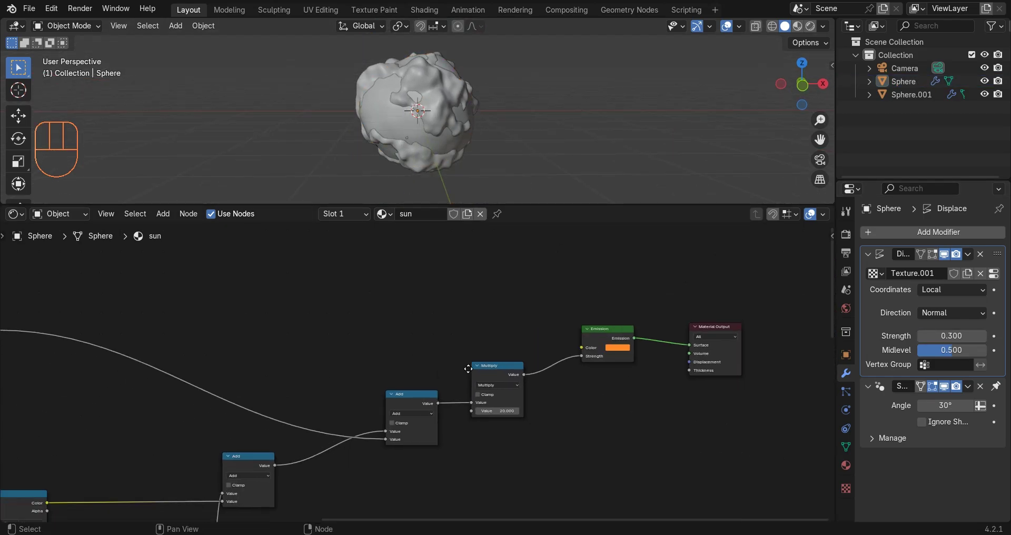
{"action": "left_click", "coordinate": [811, 26]}
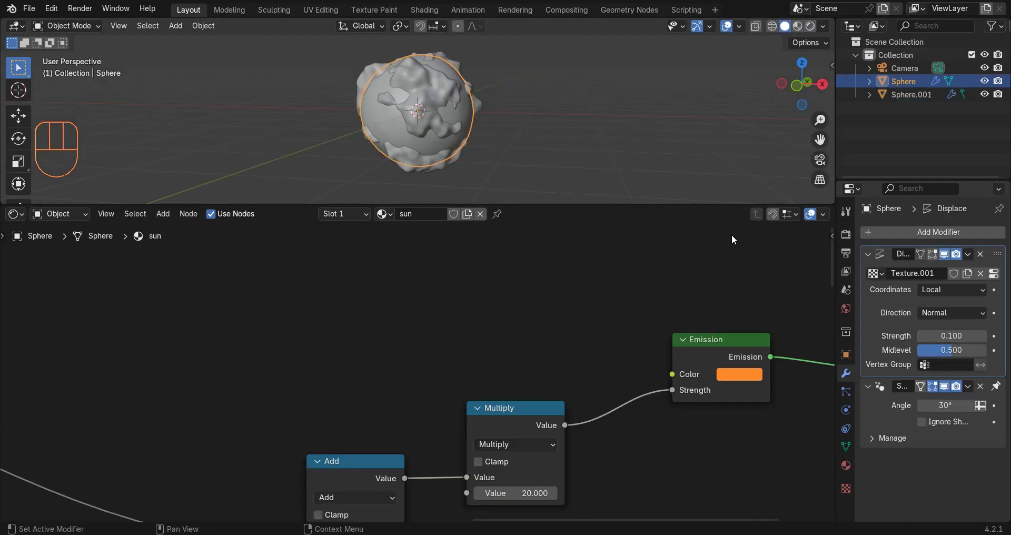
{"action": "left_click", "coordinate": [481, 106]}
{"action": "left_click", "coordinate": [394, 109]}
{"action": "left_click", "coordinate": [541, 102]}
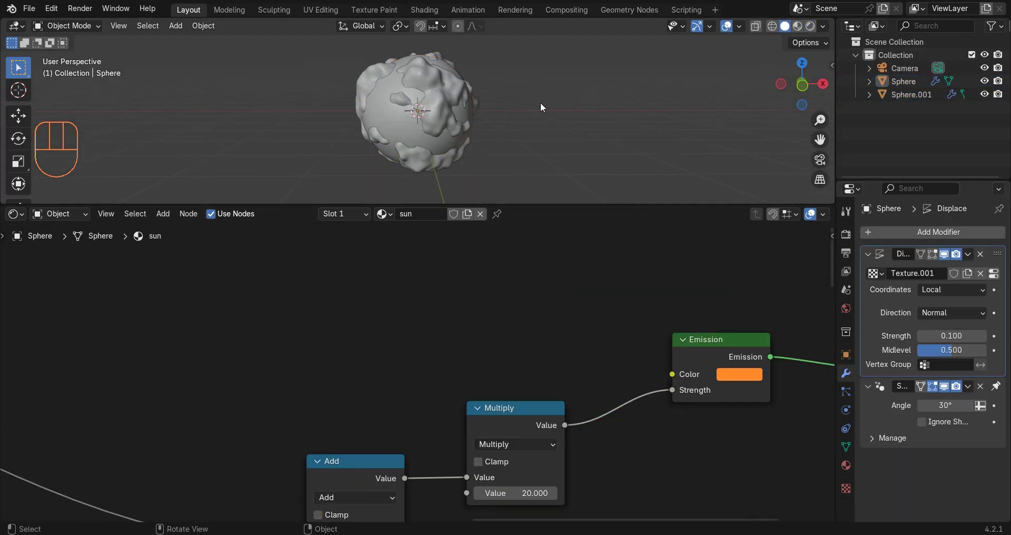
{"action": "scroll", "coordinate": [539, 106], "scroll_direction": "up", "scroll_amount": 2}
{"action": "scroll", "coordinate": [420, 354], "scroll_direction": "down", "scroll_amount": 4}
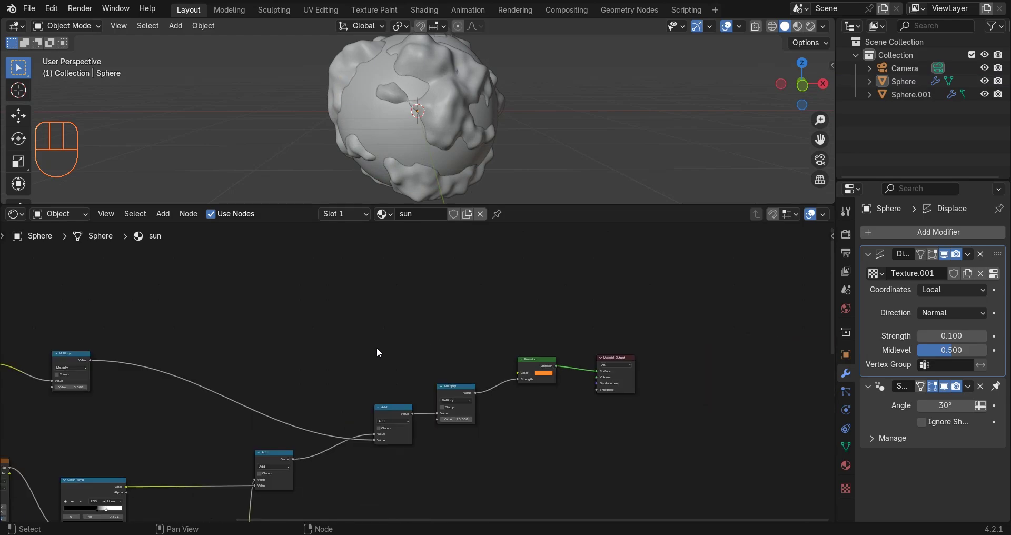
Select the inner sphere and switch its material's Noise Texture with the 2.5 scale to 4D
{"action": "left_click", "coordinate": [410, 105]}
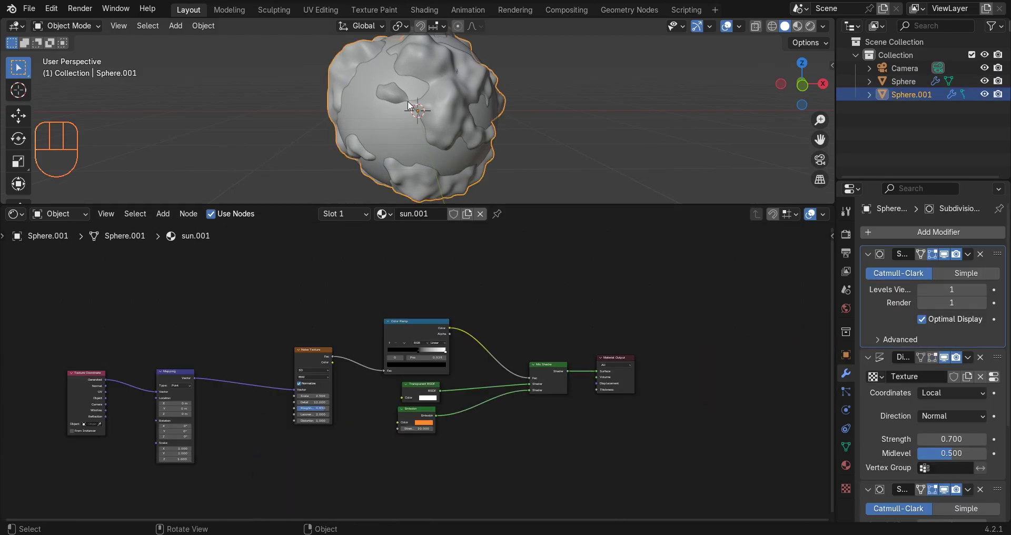
{"action": "left_click", "coordinate": [894, 81]}
{"action": "scroll", "coordinate": [234, 363], "scroll_direction": "down", "scroll_amount": 1}
{"action": "middle_click_drag", "start_coordinate": [235, 363], "coordinate": [550, 306]}
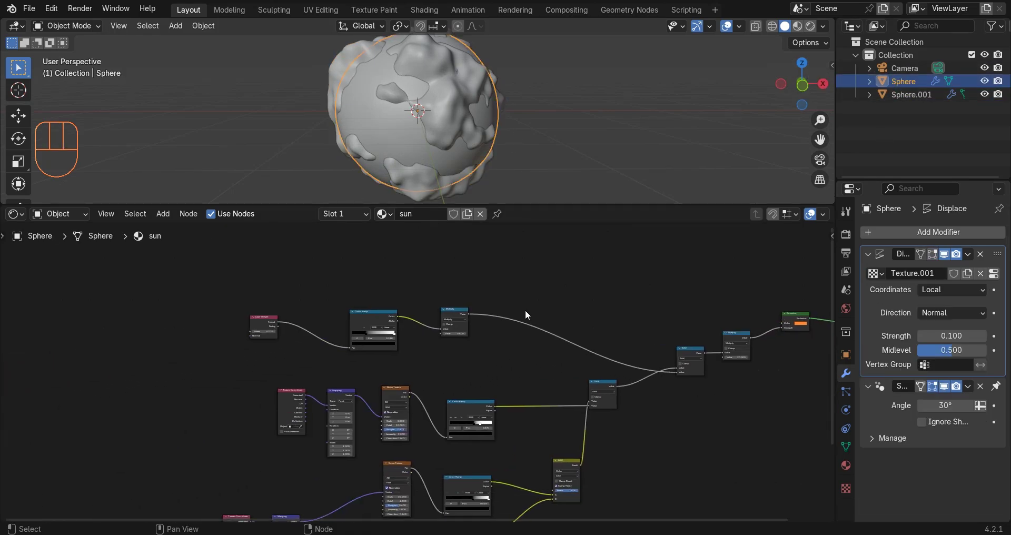
{"action": "scroll", "coordinate": [525, 309], "scroll_direction": "up", "scroll_amount": 5}
{"action": "middle_click_drag", "start_coordinate": [412, 415], "coordinate": [447, 310]}
{"action": "scroll", "coordinate": [448, 309], "scroll_direction": "up", "scroll_amount": 5}
{"action": "scroll", "coordinate": [425, 306], "scroll_direction": "up", "scroll_amount": 2}
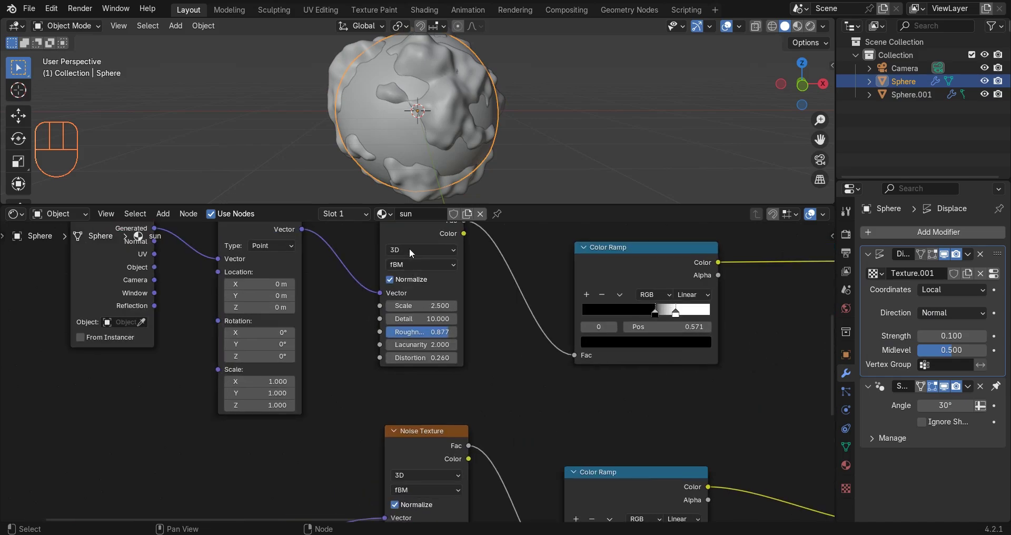
{"action": "left_click", "coordinate": [410, 249]}
Switch the inner sphere's Noise Texture with the 30 scale to 4D
{"action": "middle_click_drag", "start_coordinate": [407, 418], "coordinate": [435, 333]}
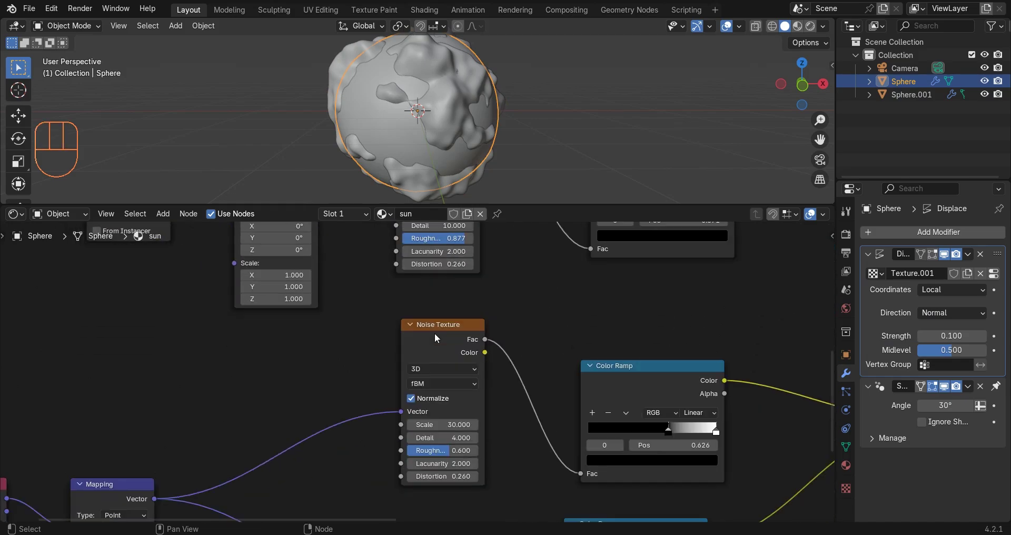
{"action": "scroll", "coordinate": [434, 333], "scroll_direction": "up", "scroll_amount": 1}
{"action": "left_click", "coordinate": [447, 366]}
{"action": "left_click", "coordinate": [421, 461]}
{"action": "scroll", "coordinate": [280, 325], "scroll_direction": "down", "scroll_amount": 4}
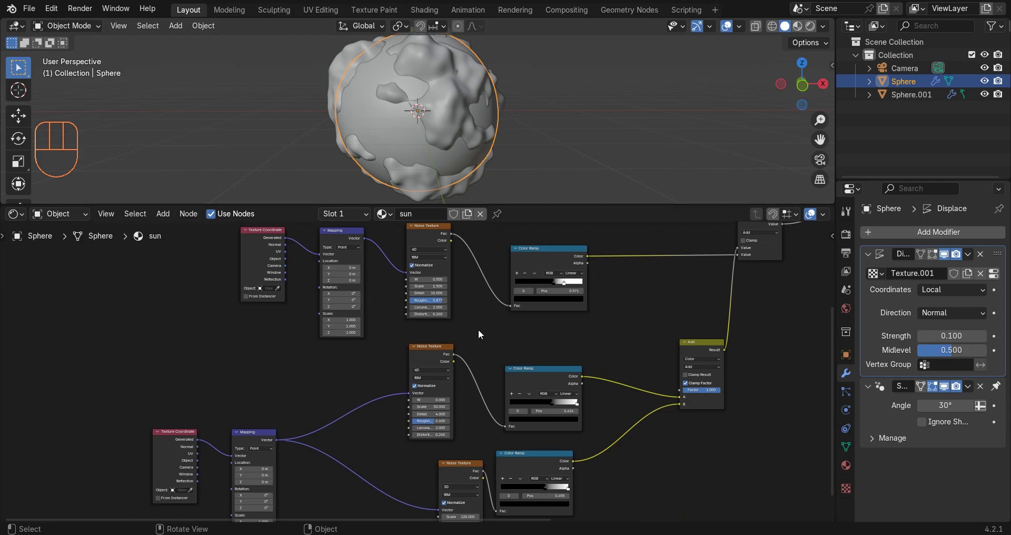
{"action": "scroll", "coordinate": [412, 371], "scroll_direction": "up", "scroll_amount": 2}
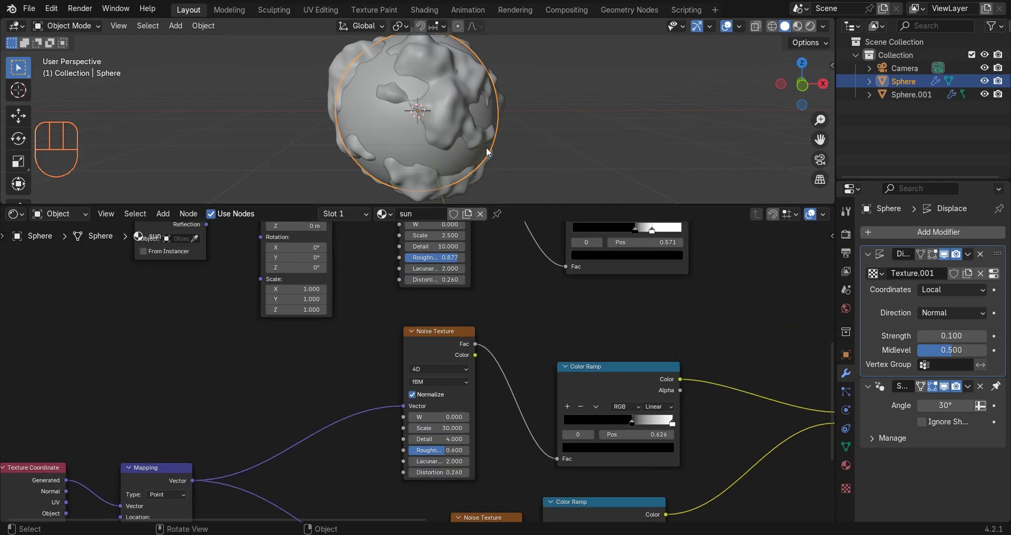
Hide the outer sphere and preview in rendered shading how varying the first Noise Texture's W value alters the pattern
{"action": "left_click", "coordinate": [984, 94]}
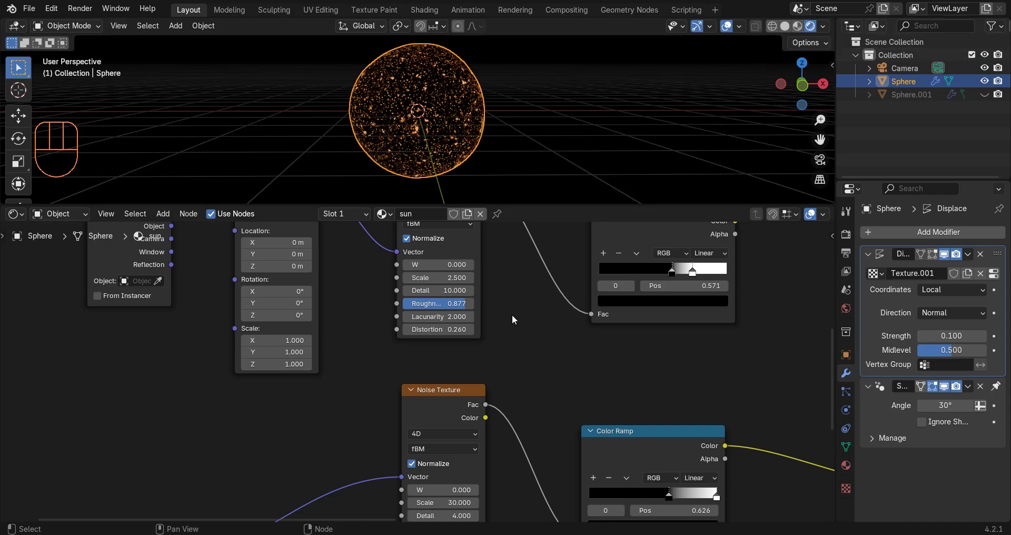
{"action": "left_click_drag", "start_coordinate": [436, 265], "coordinate": [463, 265]}
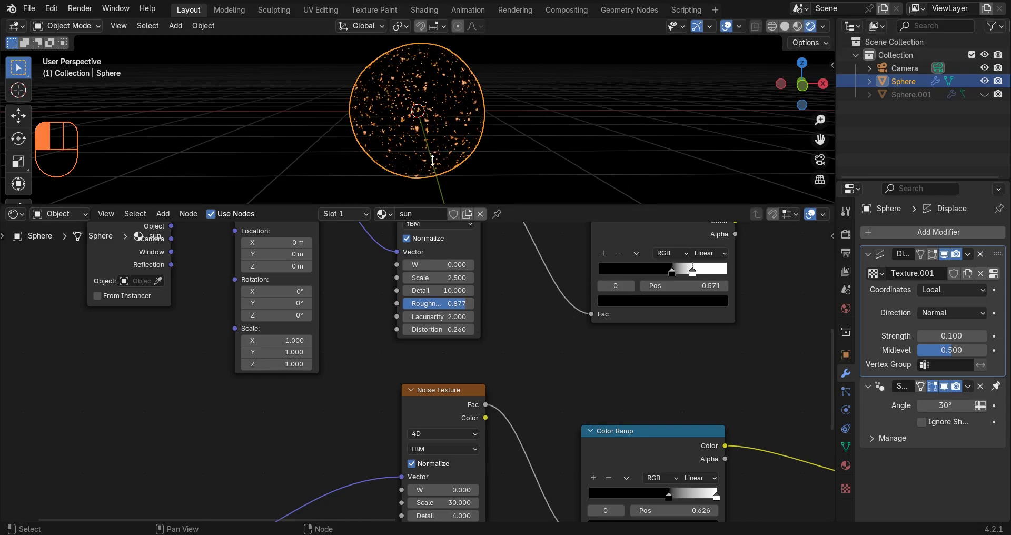
{"action": "left_click", "coordinate": [726, 25]}
{"action": "left_click", "coordinate": [726, 26]}
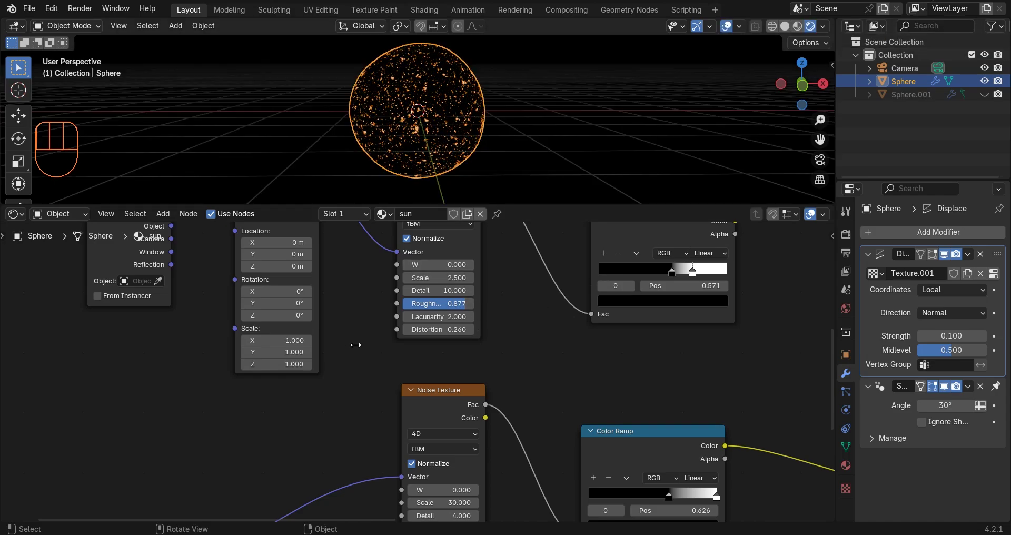
Add a Value node to the inner sphere's material and drive its value with a # expression
{"action": "middle_click_drag", "start_coordinate": [235, 269], "coordinate": [387, 272]}
{"action": "key", "text": "a"}
{"action": "key", "text": "shift+a"}
{"action": "type", "text": "va"}
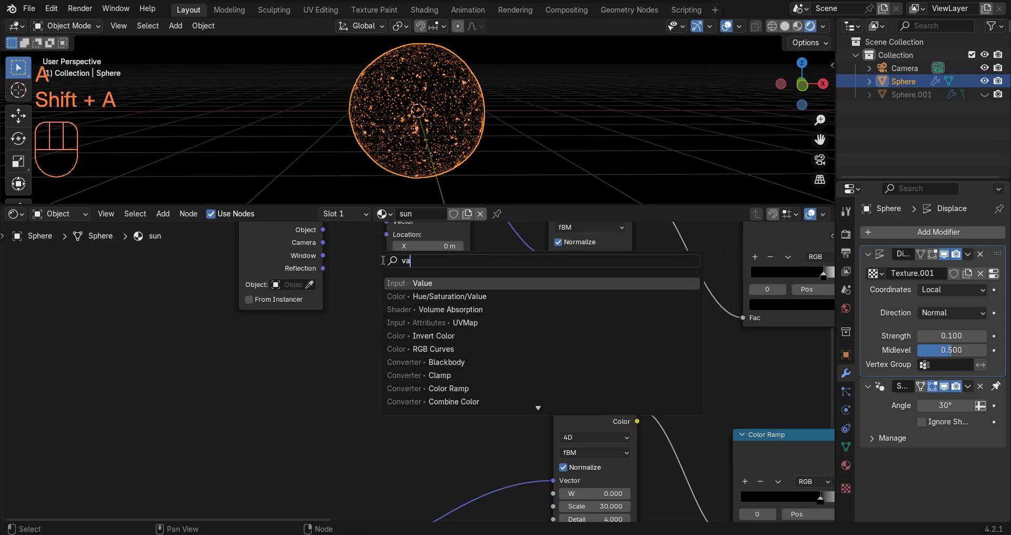
{"action": "key", "text": "Return"}
{"action": "left_click", "coordinate": [200, 373]}
{"action": "left_click", "coordinate": [279, 378]}
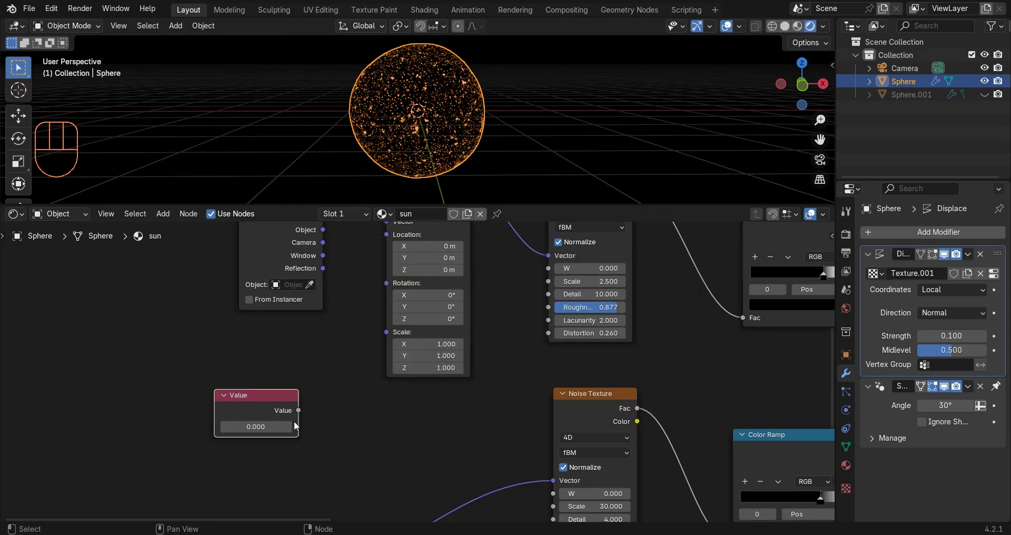
{"action": "scroll", "coordinate": [387, 375], "scroll_direction": "up", "scroll_amount": 2}
{"action": "left_click", "coordinate": [274, 356]}
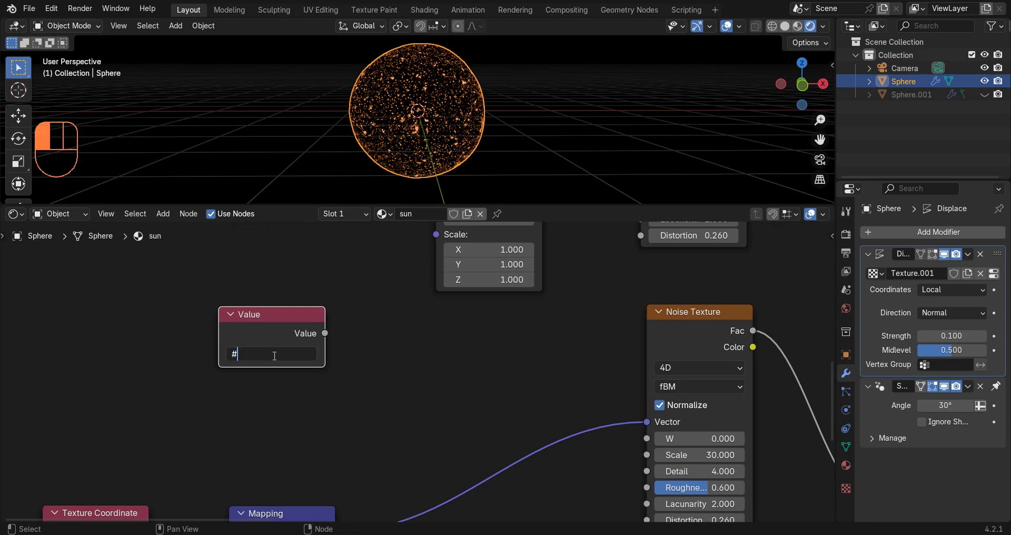
{"action": "key", "text": "Return"}
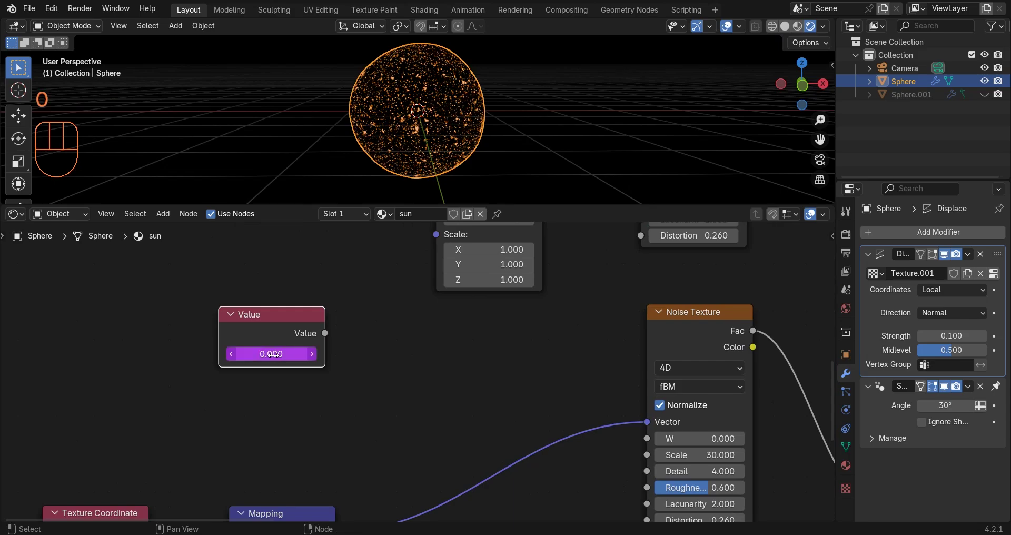
Connect the driven Value node to the W inputs of both 4D Noise Texture nodes
{"action": "left_click_drag", "start_coordinate": [324, 333], "coordinate": [647, 438]}
{"action": "middle_click_drag", "start_coordinate": [425, 320], "coordinate": [384, 397]}
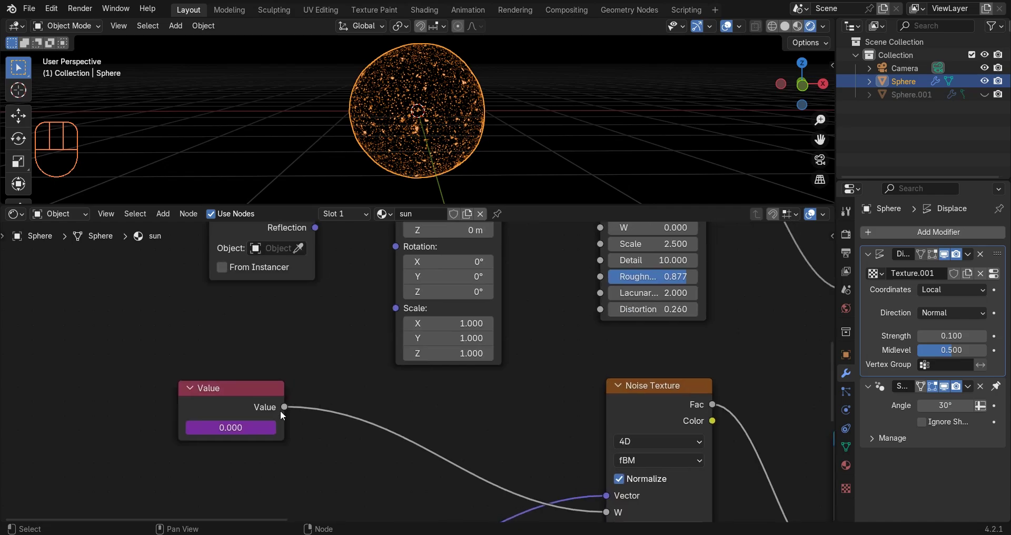
{"action": "left_click_drag", "start_coordinate": [285, 409], "coordinate": [598, 325]}
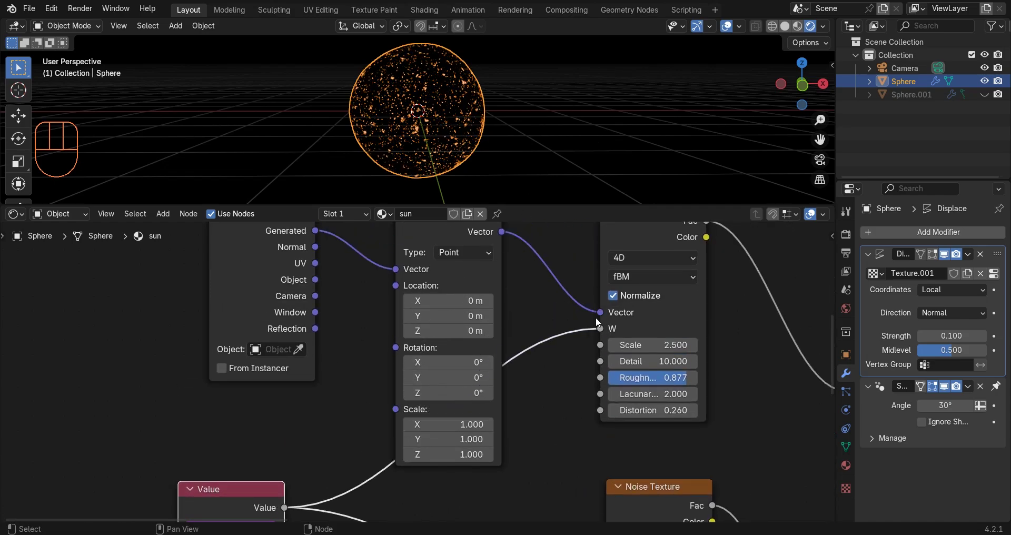
{"action": "left_click", "coordinate": [570, 245]}
Play the animation with overlays hidden to check the moving inner surface, stop it, and unhide the outer sphere
{"action": "key", "text": "space"}
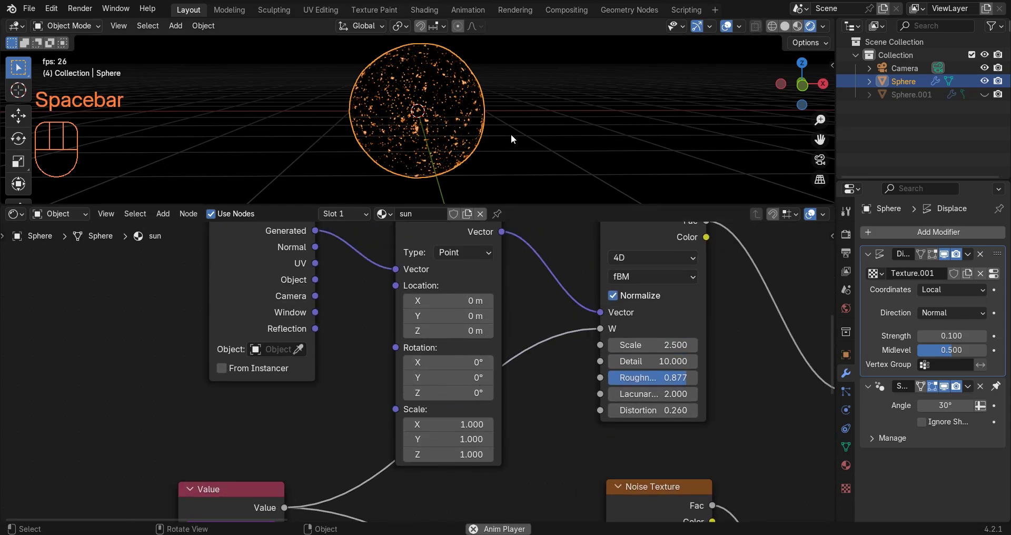
{"action": "left_click", "coordinate": [728, 26]}
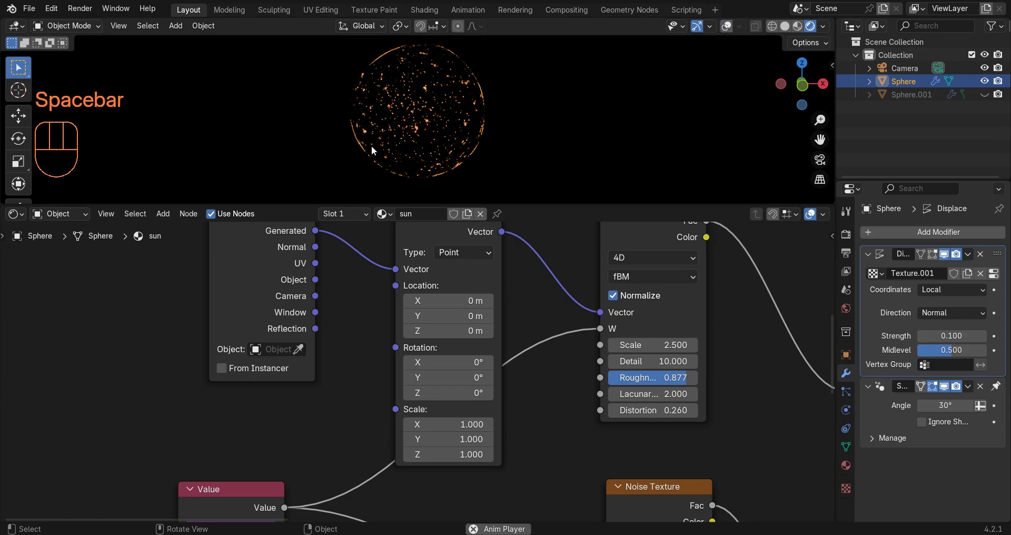
{"action": "middle_click_drag", "start_coordinate": [472, 143], "coordinate": [393, 154]}
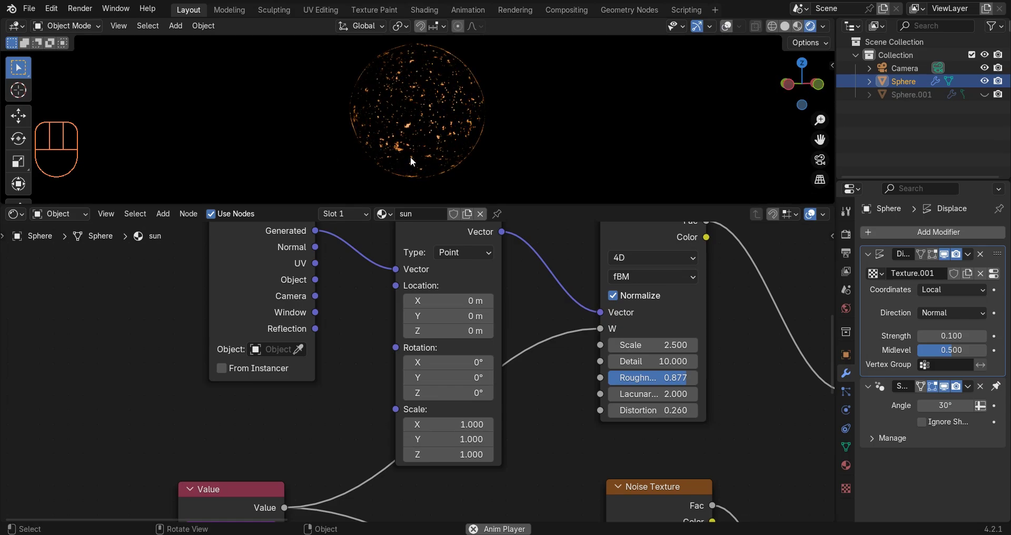
{"action": "key", "text": "space"}
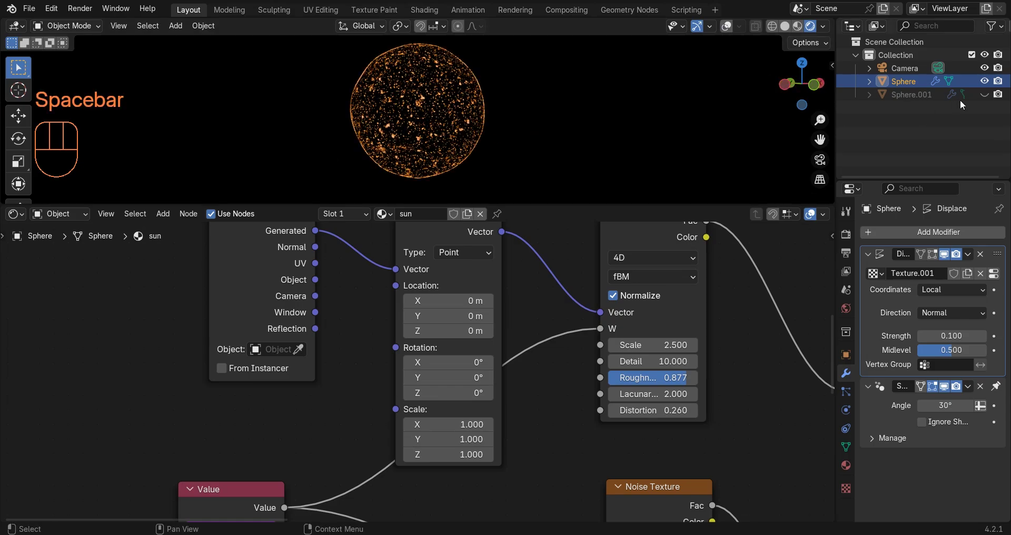
{"action": "left_click", "coordinate": [984, 94]}
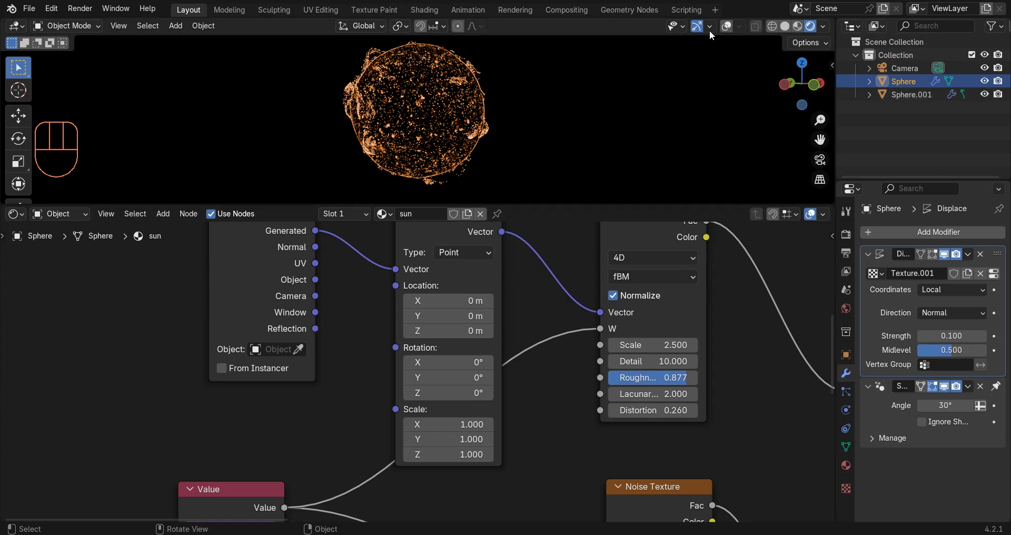
Drive the W value of the outer sphere's Noise Texture with an expression dividing the frame number, starting with #frame/
{"action": "left_click", "coordinate": [726, 26]}
{"action": "left_click", "coordinate": [477, 126]}
{"action": "scroll", "coordinate": [478, 345], "scroll_direction": "down", "scroll_amount": 6}
{"action": "middle_click_drag", "start_coordinate": [526, 279], "coordinate": [348, 329]}
{"action": "scroll", "coordinate": [348, 329], "scroll_direction": "up", "scroll_amount": 1}
{"action": "left_click_drag", "start_coordinate": [353, 313], "coordinate": [346, 390]}
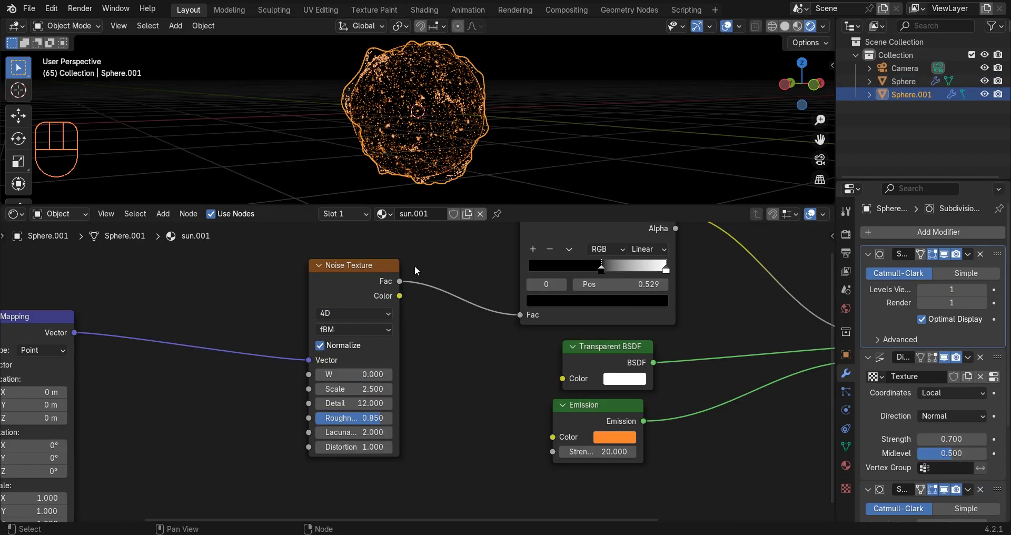
{"action": "left_click", "coordinate": [727, 26]}
{"action": "left_click", "coordinate": [345, 375]}
{"action": "type", "text": "#"}
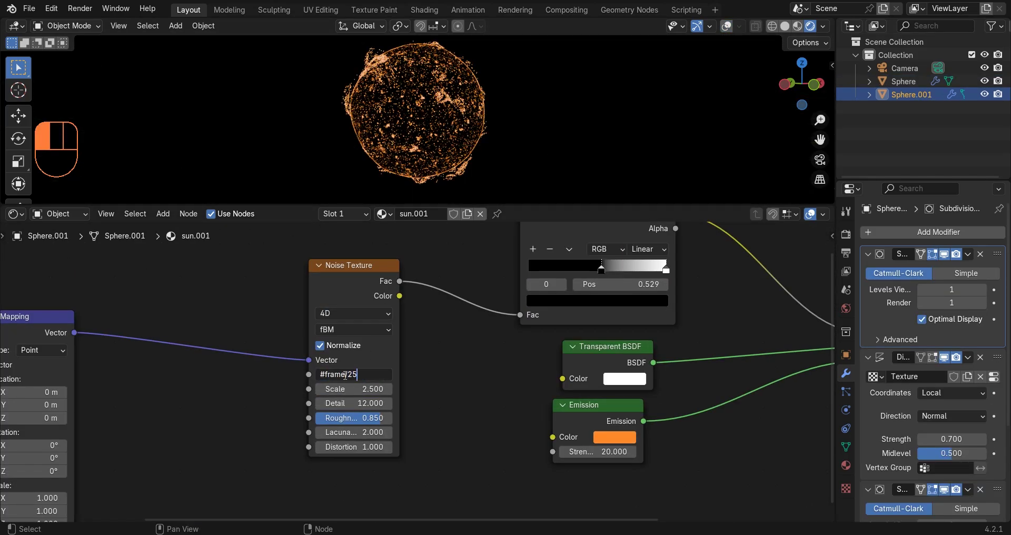
{"action": "type", "text": "frame/25"}
{"action": "key", "text": "Return"}
Switch to solid shading with overlays in an enlarged viewport and align the camera to a view facing the sun along X
{"action": "left_click", "coordinate": [784, 26]}
{"action": "left_click", "coordinate": [726, 25]}
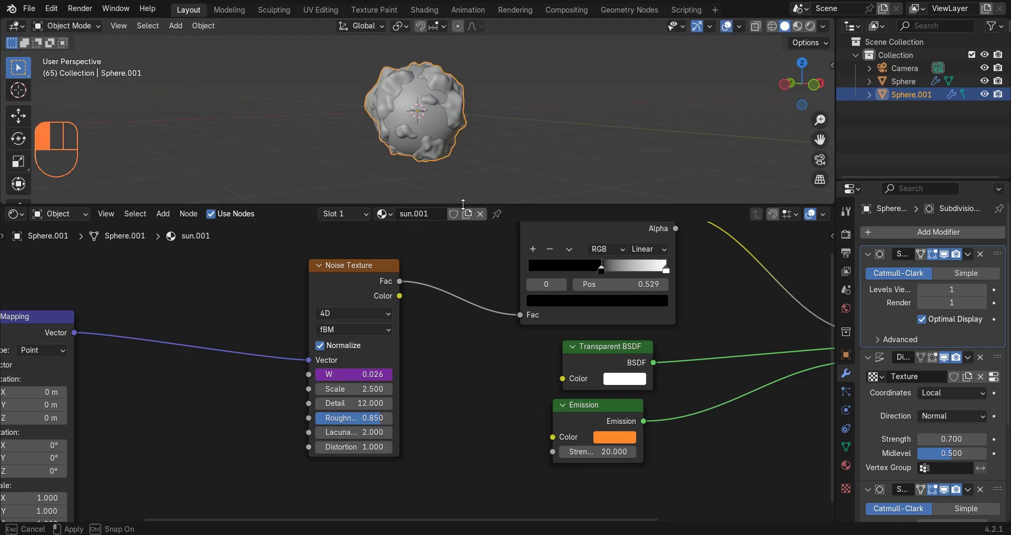
{"action": "left_click_drag", "start_coordinate": [462, 203], "coordinate": [463, 324]}
{"action": "middle_click_drag", "start_coordinate": [591, 207], "coordinate": [510, 166]}
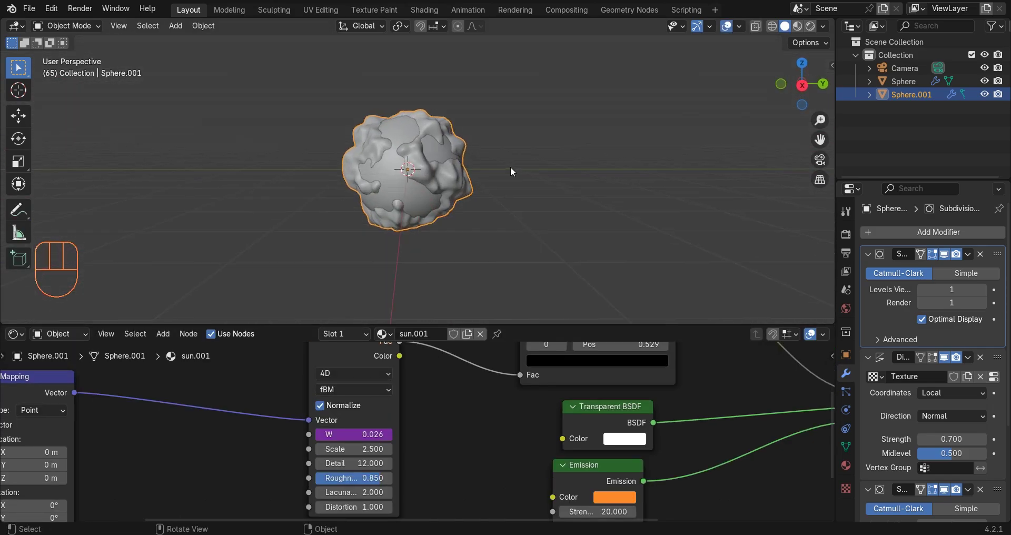
{"action": "key", "text": "ctrl+alt+KP_0"}
Set the camera's location to X 10 m, Y 0 m, Z 0 m and its X and Z rotations to 90°
{"action": "left_click", "coordinate": [626, 218]}
{"action": "left_click", "coordinate": [944, 316]}
{"action": "type", "text": "90"}
{"action": "left_click", "coordinate": [944, 342]}
{"action": "type", "text": "90"}
{"action": "left_click", "coordinate": [948, 273]}
{"action": "left_click", "coordinate": [948, 331]}
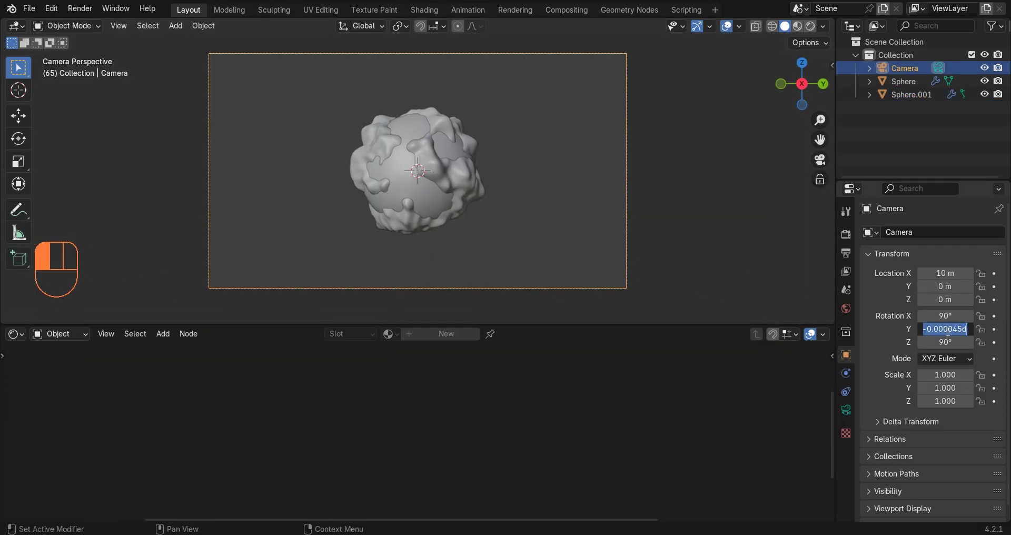
Set the EEVEE render samples to 16
{"action": "left_click", "coordinate": [846, 234]}
{"action": "left_click", "coordinate": [960, 358]}
{"action": "type", "text": "16"}
{"action": "key", "text": "Return"}
{"action": "scroll", "coordinate": [931, 358], "scroll_direction": "down", "scroll_amount": 3}
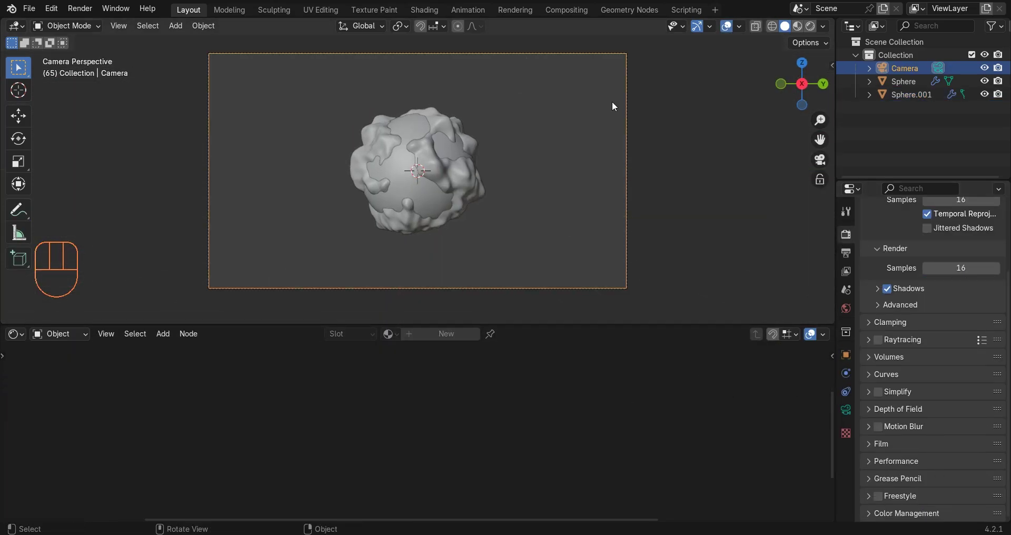
Render the current frame, inspect the sun's surface and flares up close, and close the render window
{"action": "left_click", "coordinate": [80, 9]}
{"action": "left_click", "coordinate": [78, 23]}
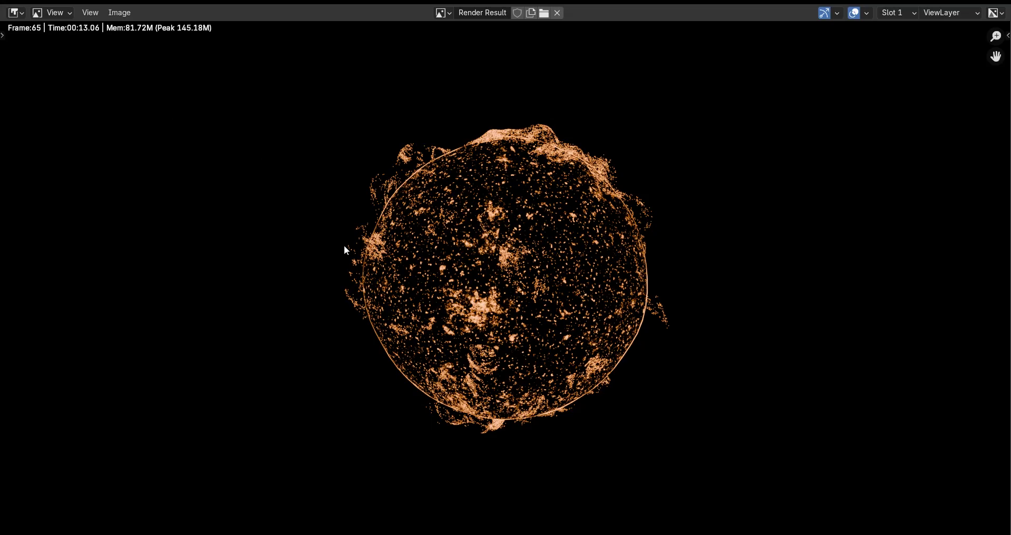
{"action": "scroll", "coordinate": [573, 158], "scroll_direction": "up", "scroll_amount": 2}
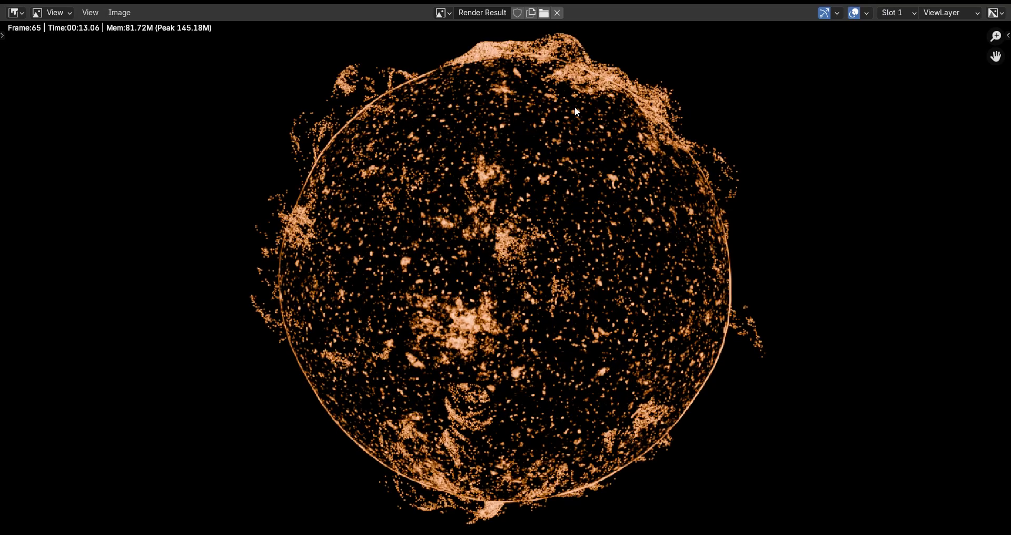
{"action": "middle_click_drag", "start_coordinate": [542, 245], "coordinate": [497, 306]}
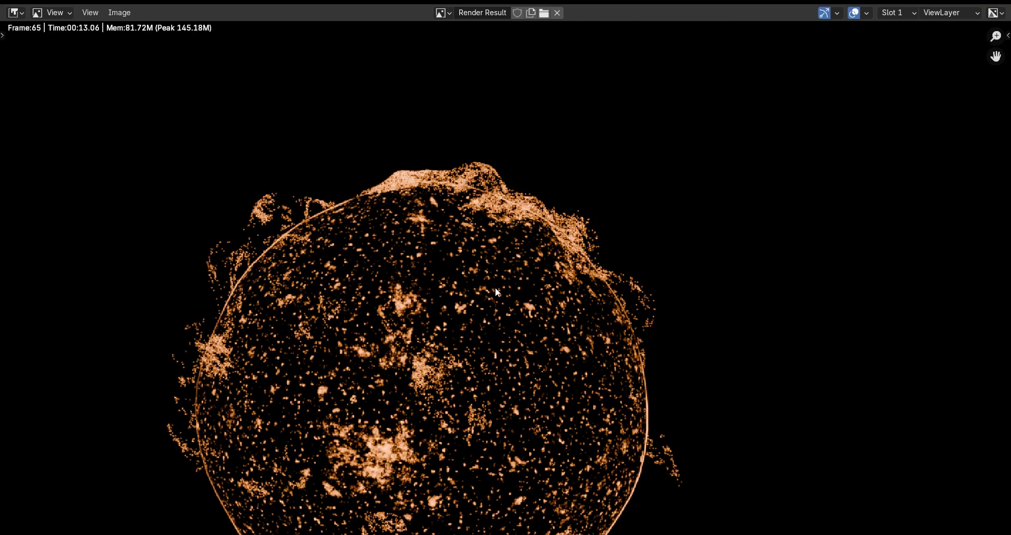
{"action": "scroll", "coordinate": [495, 289], "scroll_direction": "down", "scroll_amount": 5}
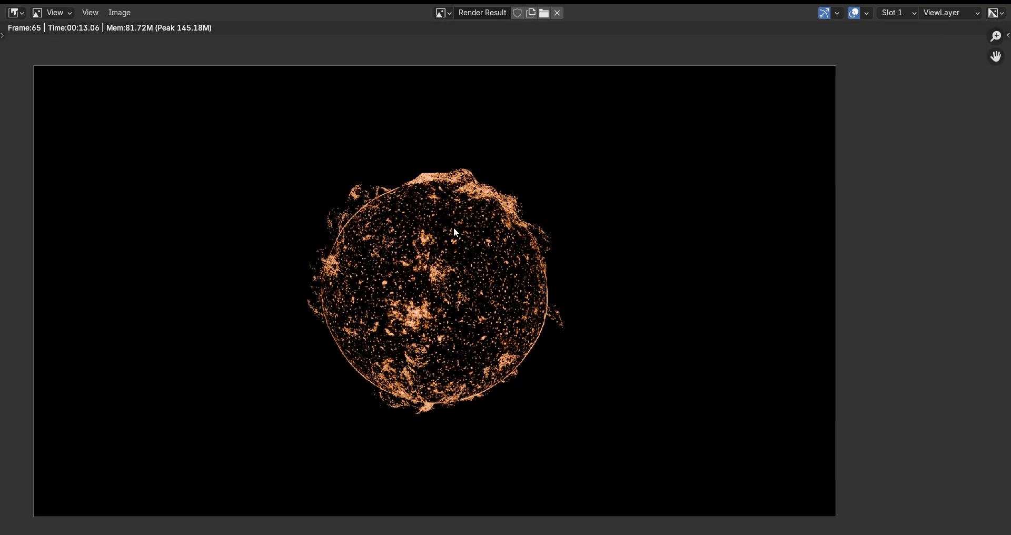
{"action": "scroll", "coordinate": [461, 171], "scroll_direction": "up", "scroll_amount": 1}
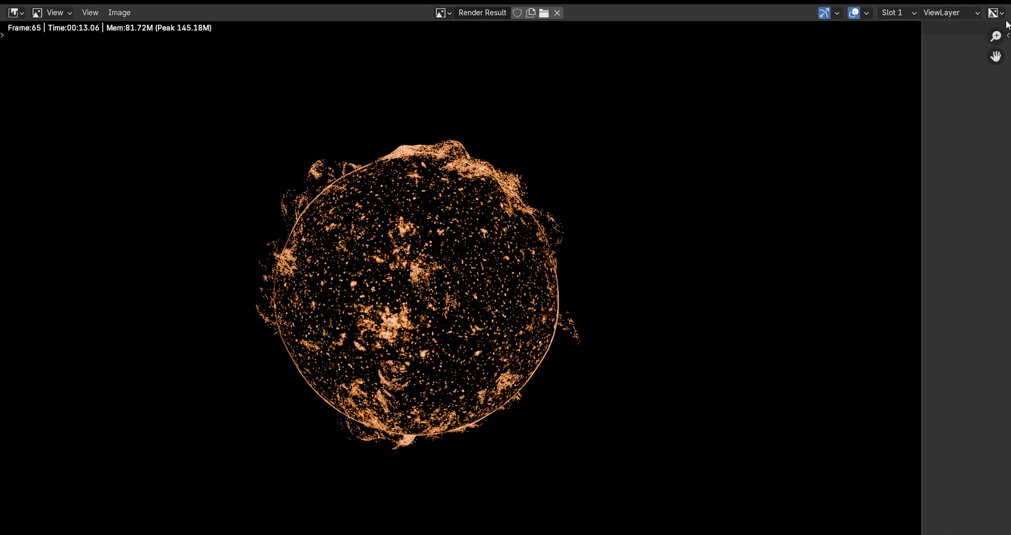
{"action": "left_click", "coordinate": [998, 3]}
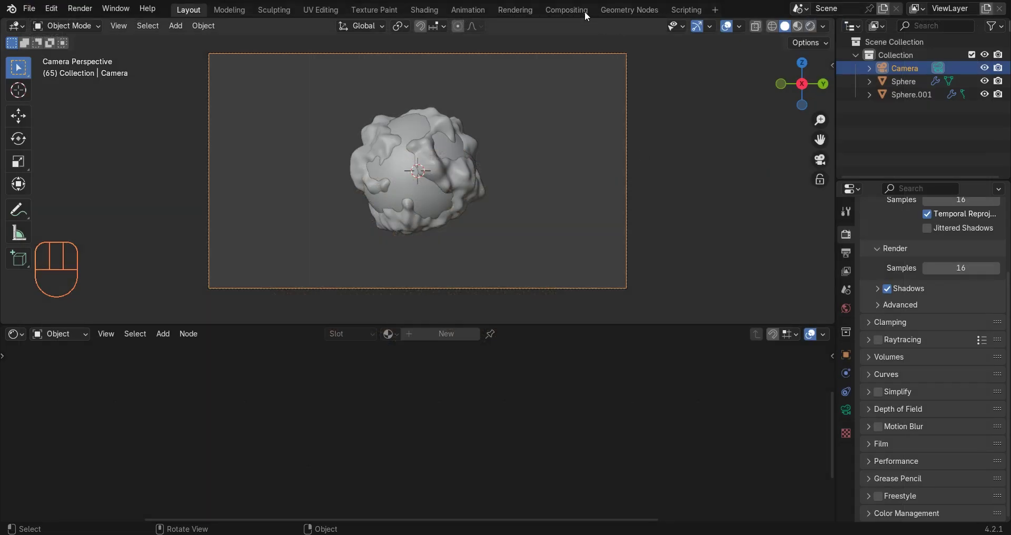
Enable nodes in the Compositing workspace, hide the sidebar, and move Render Layers farther away from the Composite node
{"action": "left_click", "coordinate": [561, 11]}
{"action": "left_click", "coordinate": [174, 26]}
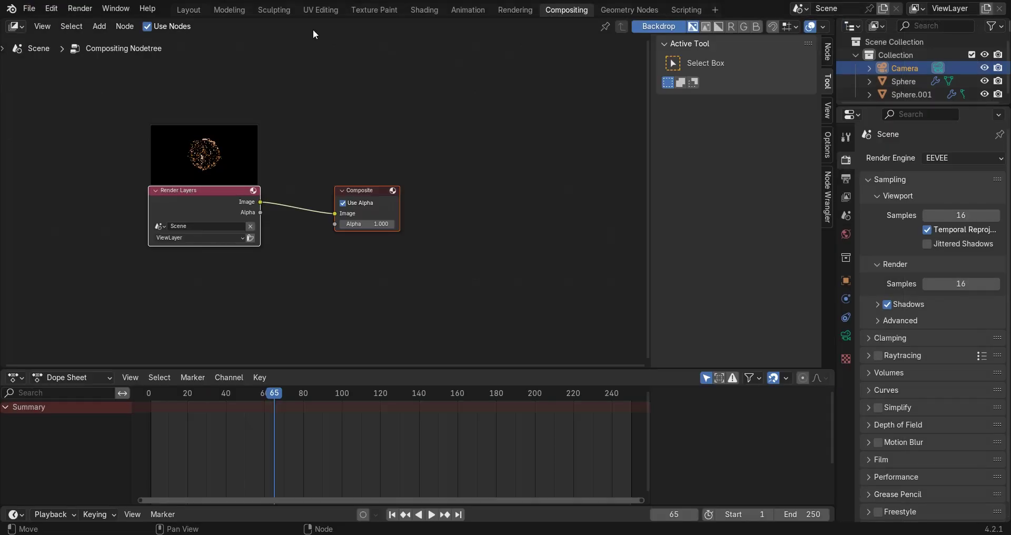
{"action": "key", "text": "n"}
{"action": "scroll", "coordinate": [475, 172], "scroll_direction": "up", "scroll_amount": 2}
{"action": "scroll", "coordinate": [382, 189], "scroll_direction": "up", "scroll_amount": 1}
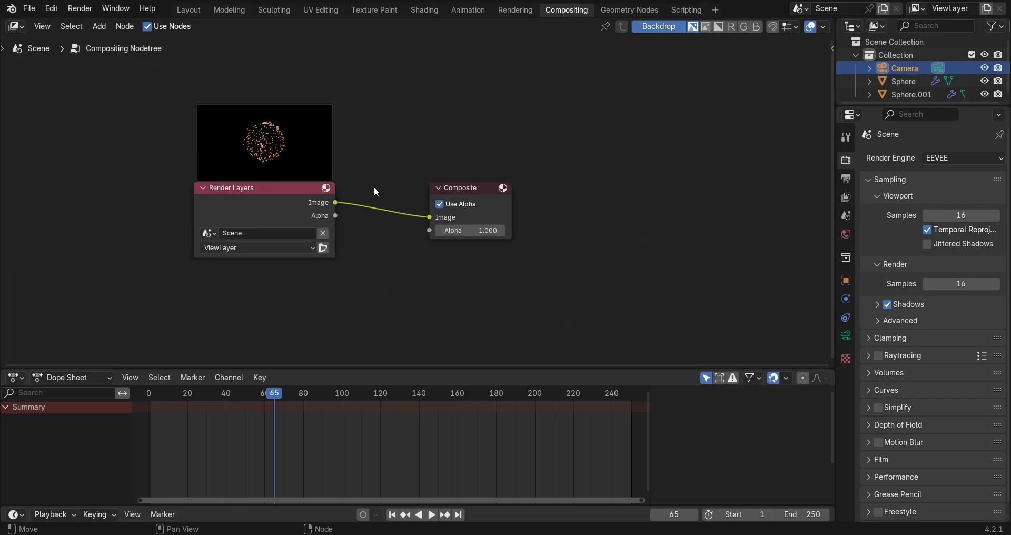
{"action": "left_click_drag", "start_coordinate": [296, 203], "coordinate": [138, 203]}
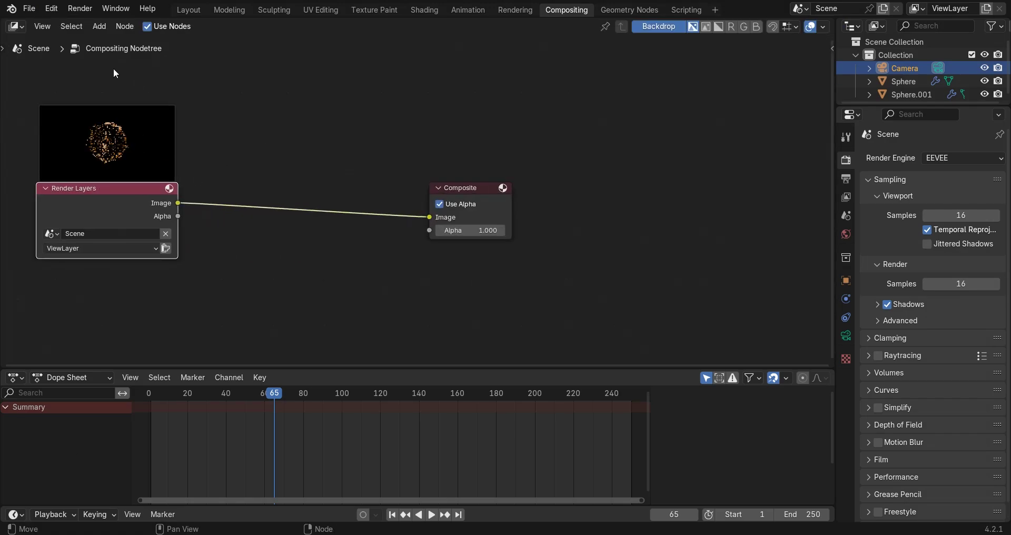
Add a Viewer node below the Composite node and connect the Render Layers image output to it
{"action": "key", "text": "shift+a"}
{"action": "type", "text": "vi"}
{"action": "left_click", "coordinate": [274, 99]}
{"action": "left_click", "coordinate": [430, 245]}
{"action": "left_click", "coordinate": [220, 208]}
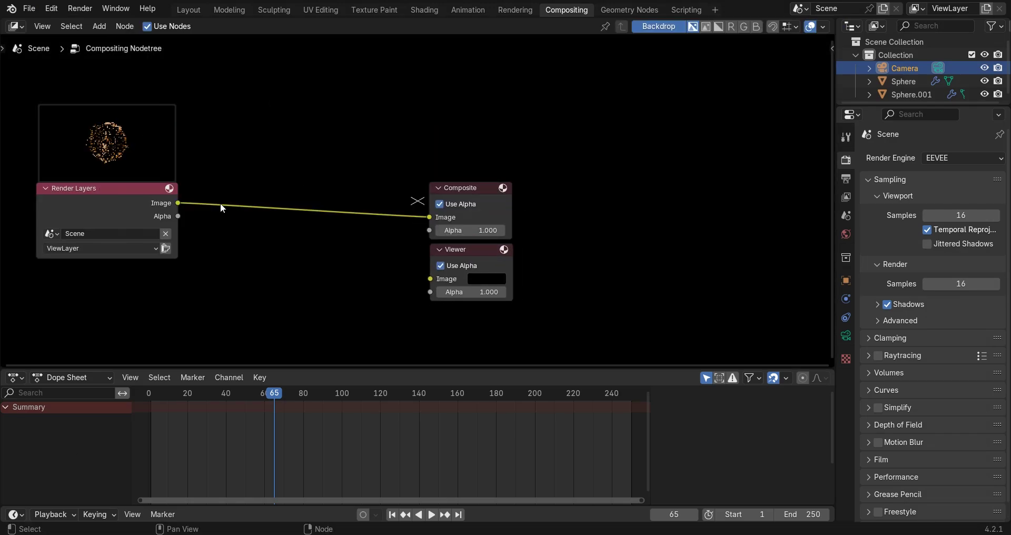
{"action": "left_click_drag", "start_coordinate": [178, 203], "coordinate": [430, 279]}
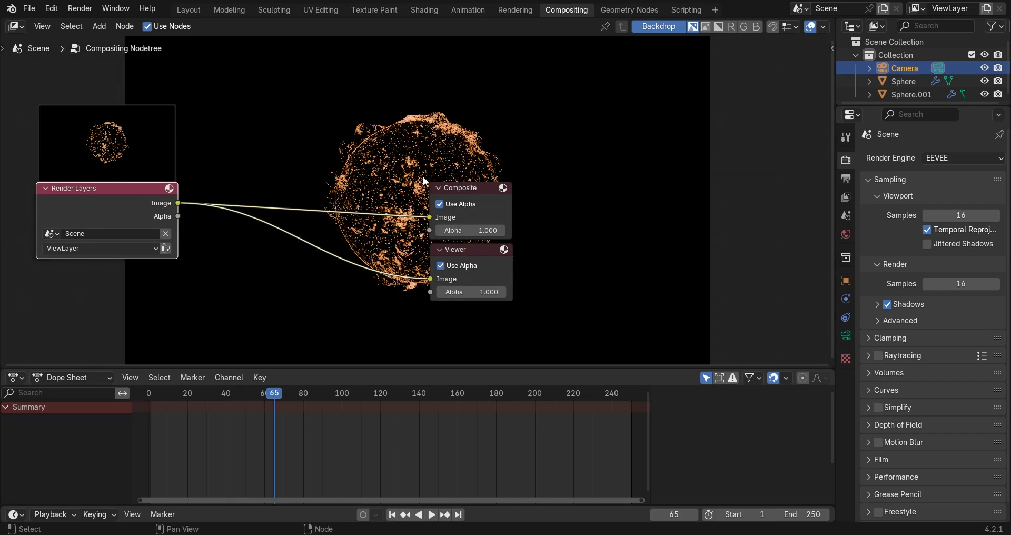
Insert a Glare node on the link between Render Layers and the Viewer, with the nodes spread apart
{"action": "middle_click_drag", "start_coordinate": [364, 182], "coordinate": [555, 113]}
{"action": "left_click_drag", "start_coordinate": [241, 147], "coordinate": [1, 151]}
{"action": "left_click", "coordinate": [191, 97]}
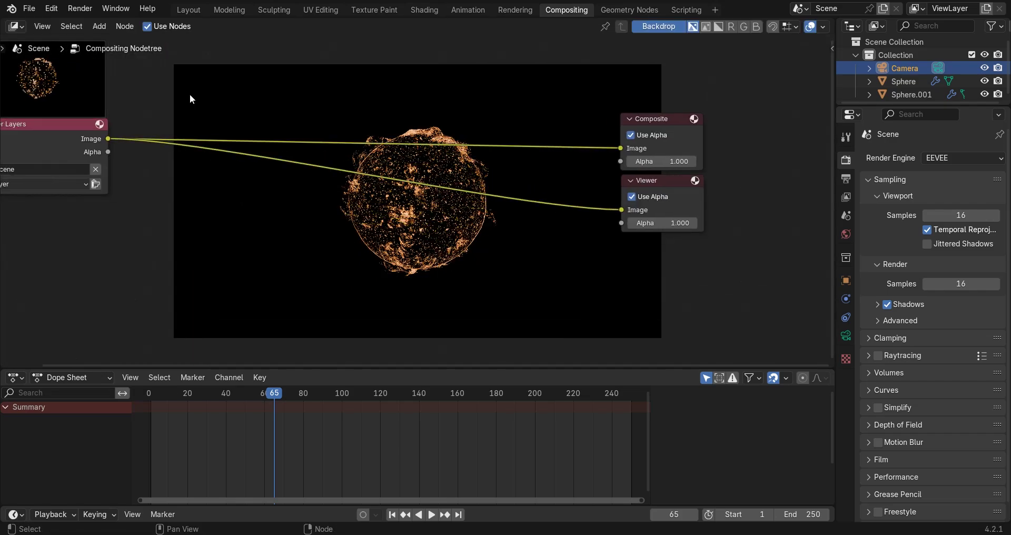
{"action": "key", "text": "shift+a"}
{"action": "type", "text": "glare"}
{"action": "key", "text": "Return"}
{"action": "left_click", "coordinate": [426, 204]}
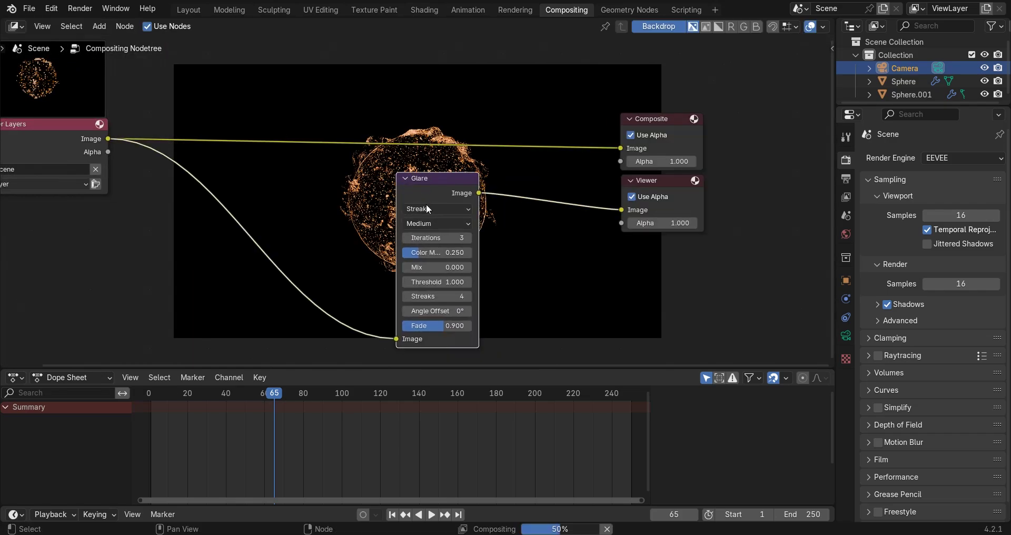
Set the Glare type to Bloom and move the node away from the sun preview
{"action": "left_click", "coordinate": [428, 207]}
{"action": "left_click", "coordinate": [428, 208]}
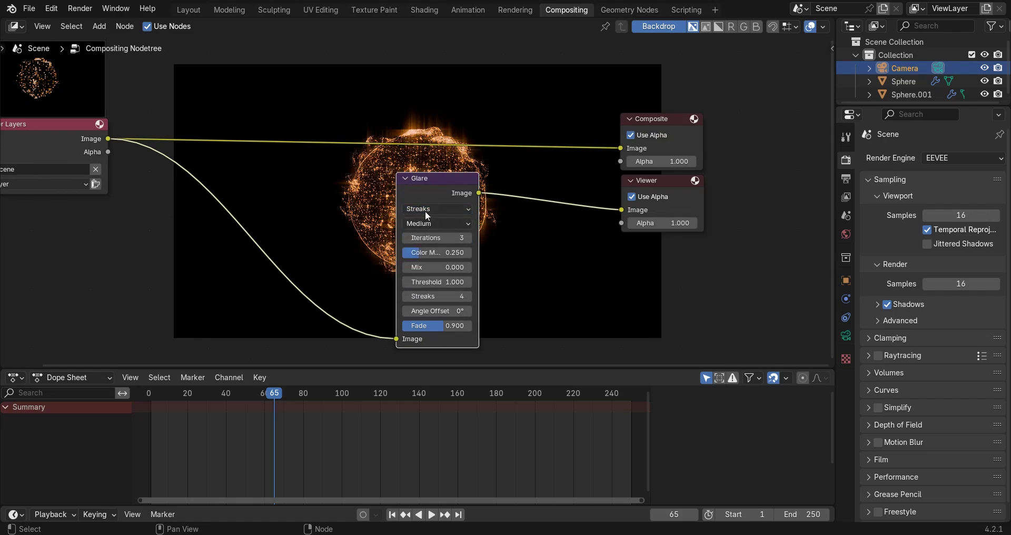
{"action": "left_click", "coordinate": [425, 210]}
{"action": "left_click", "coordinate": [420, 237]}
{"action": "left_click_drag", "start_coordinate": [424, 192], "coordinate": [235, 191]}
{"action": "left_click", "coordinate": [298, 200]}
{"action": "middle_click_drag", "start_coordinate": [235, 190], "coordinate": [372, 207]}
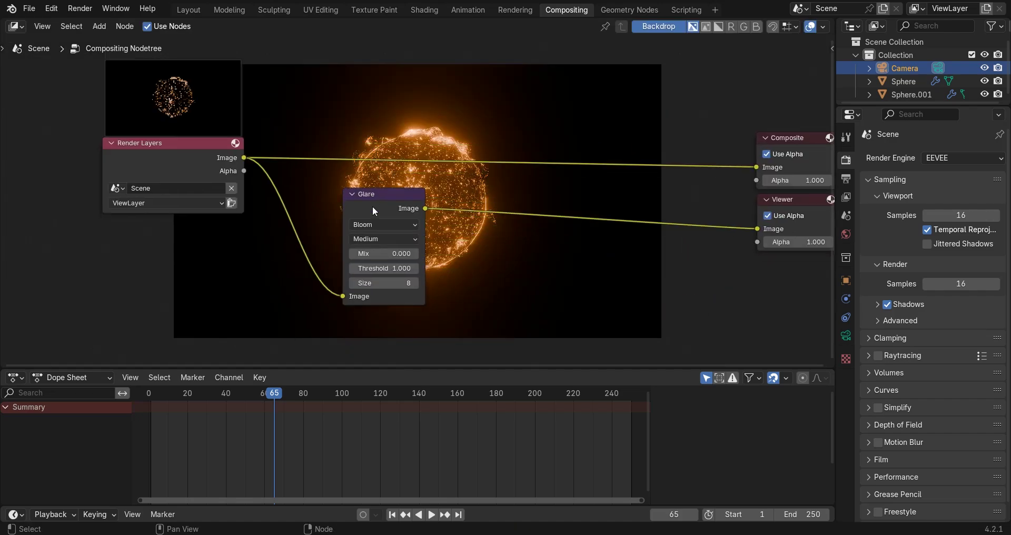
Reposition the Bloom Glare node and set its size to 6
{"action": "left_click_drag", "start_coordinate": [371, 206], "coordinate": [346, 159]}
{"action": "left_click", "coordinate": [403, 200]}
{"action": "middle_click_drag", "start_coordinate": [434, 227], "coordinate": [429, 286]}
{"action": "left_click_drag", "start_coordinate": [364, 293], "coordinate": [350, 293]}
{"action": "middle_click_drag", "start_coordinate": [398, 175], "coordinate": [397, 188]}
{"action": "scroll", "coordinate": [397, 188], "scroll_direction": "up", "scroll_amount": 5}
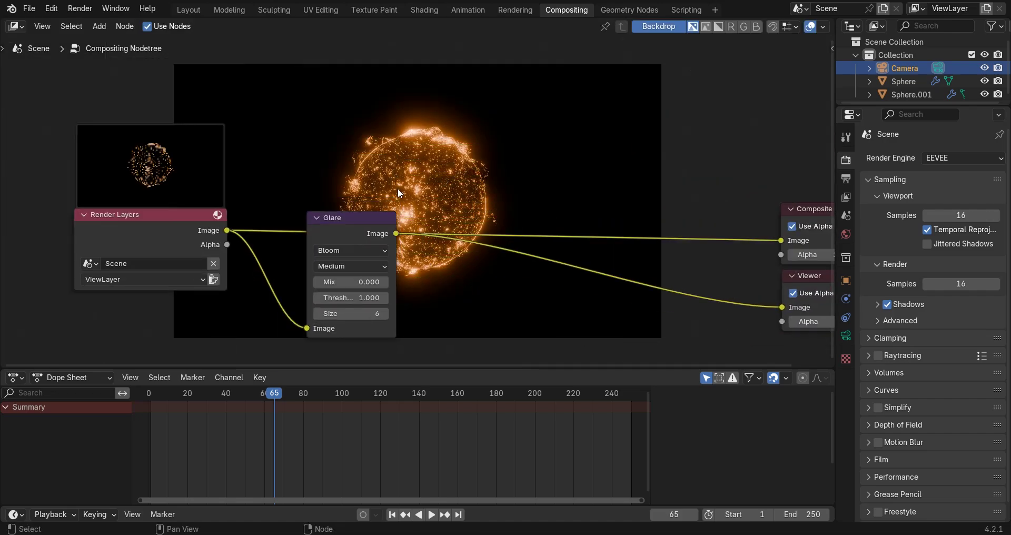
Set the Bloom Glare's Mix to -0.500 and arrange the node beside the sun preview
{"action": "middle_click_drag", "start_coordinate": [324, 259], "coordinate": [329, 179]}
{"action": "left_click_drag", "start_coordinate": [313, 228], "coordinate": [247, 228]}
{"action": "middle_click_drag", "start_coordinate": [432, 188], "coordinate": [375, 292]}
{"action": "left_click_drag", "start_coordinate": [342, 243], "coordinate": [264, 190]}
{"action": "scroll", "coordinate": [432, 203], "scroll_direction": "down", "scroll_amount": 5}
{"action": "middle_click_drag", "start_coordinate": [431, 204], "coordinate": [473, 193]}
{"action": "left_click_drag", "start_coordinate": [369, 221], "coordinate": [423, 334]}
{"action": "left_click_drag", "start_coordinate": [237, 212], "coordinate": [24, 212]}
{"action": "middle_click_drag", "start_coordinate": [401, 299], "coordinate": [333, 186]}
{"action": "left_click_drag", "start_coordinate": [333, 187], "coordinate": [142, 181]}
{"action": "middle_click_drag", "start_coordinate": [142, 180], "coordinate": [309, 174]}
{"action": "left_click_drag", "start_coordinate": [309, 173], "coordinate": [257, 174]}
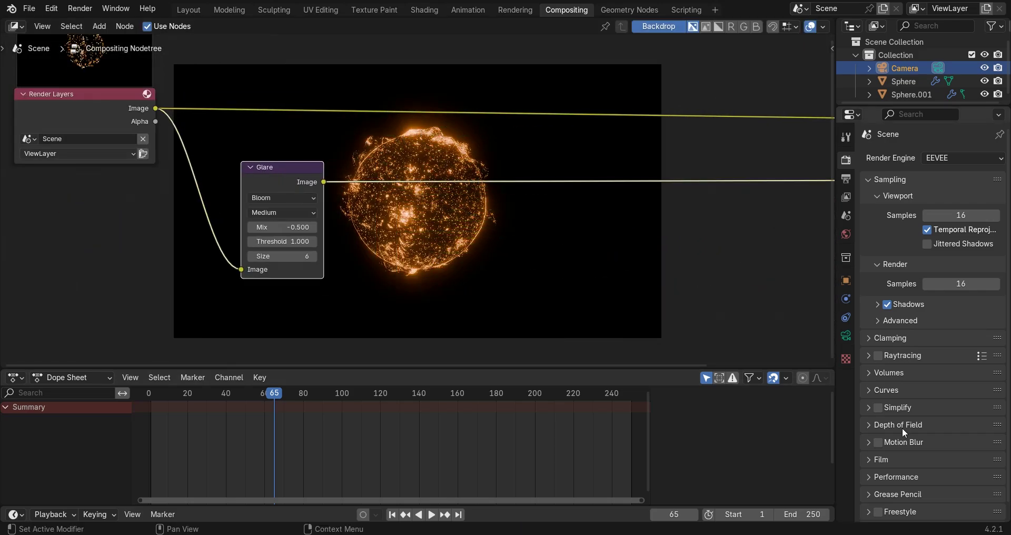
Set the compositor's performance device to GPU
{"action": "left_click", "coordinate": [894, 477]}
{"action": "scroll", "coordinate": [890, 452], "scroll_direction": "down", "scroll_amount": 4}
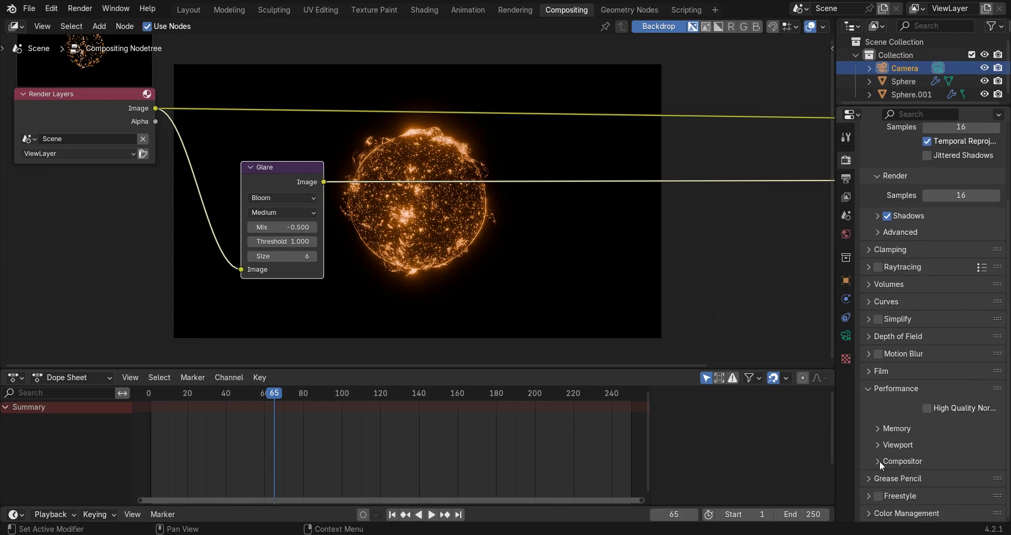
{"action": "left_click", "coordinate": [879, 461]}
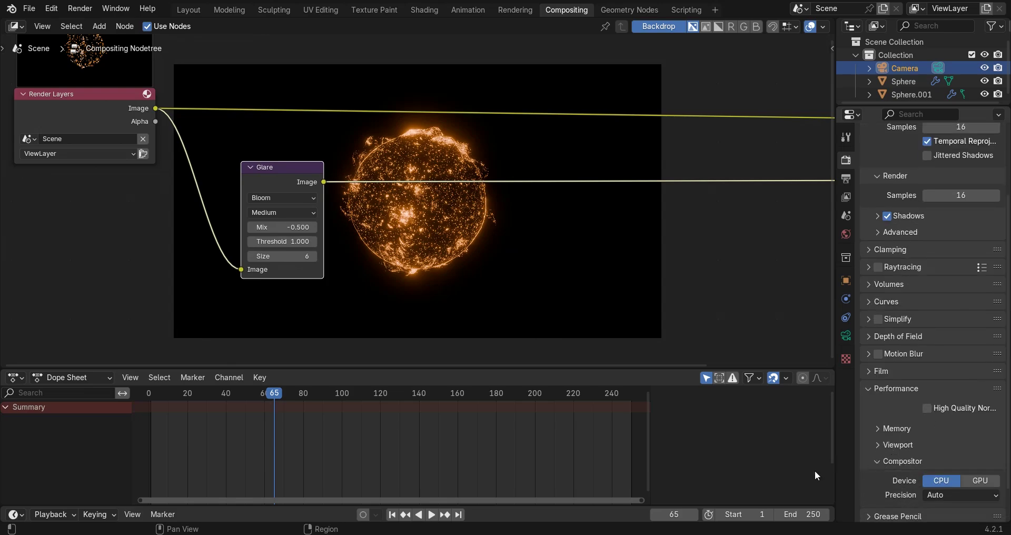
{"action": "left_click", "coordinate": [974, 480]}
{"action": "left_click", "coordinate": [526, 196]}
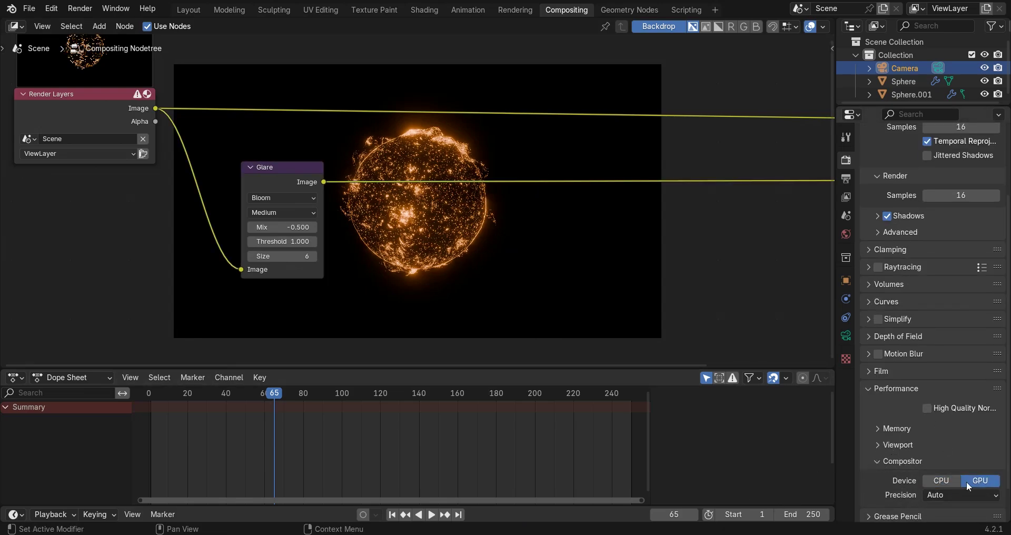
Duplicate the Bloom Glare node and insert the copy between the original and the Viewer
{"action": "left_click_drag", "start_coordinate": [274, 169], "coordinate": [364, 156]}
{"action": "left_click", "coordinate": [442, 105]}
{"action": "scroll", "coordinate": [443, 100], "scroll_direction": "down", "scroll_amount": 4}
{"action": "scroll", "coordinate": [500, 174], "scroll_direction": "up", "scroll_amount": 1}
{"action": "left_click", "coordinate": [437, 78]}
{"action": "left_click", "coordinate": [383, 146]}
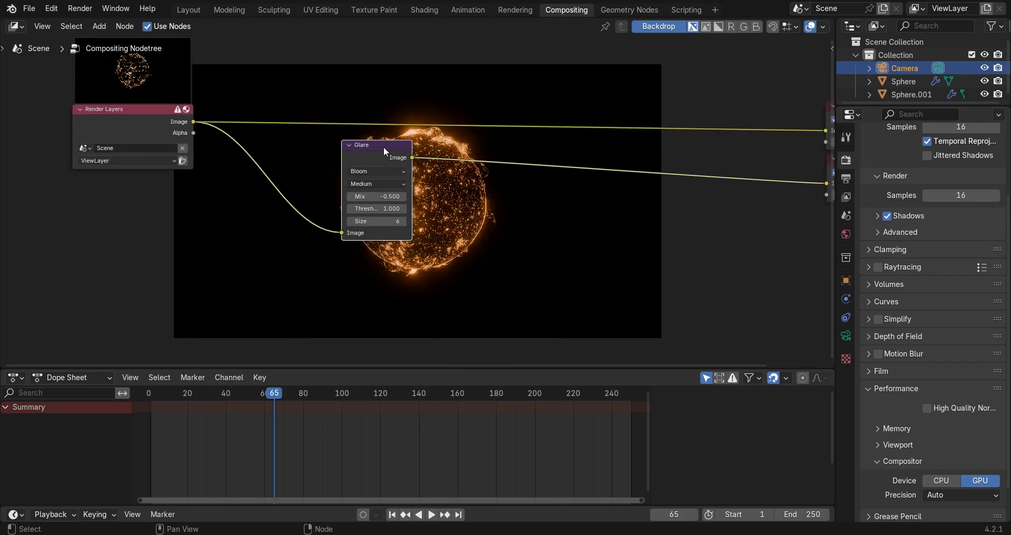
{"action": "key", "text": "shift+d"}
{"action": "left_click", "coordinate": [508, 173]}
{"action": "middle_click_drag", "start_coordinate": [505, 169], "coordinate": [452, 253]}
Try Fog Glow on the duplicated Glare node, then set its type to Streaks
{"action": "left_click", "coordinate": [442, 265]}
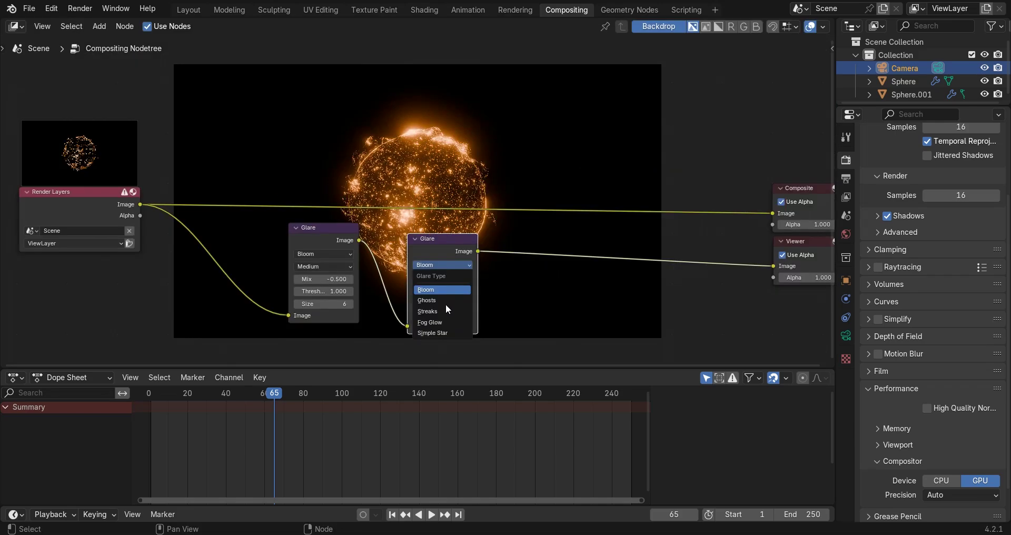
{"action": "left_click", "coordinate": [445, 304]}
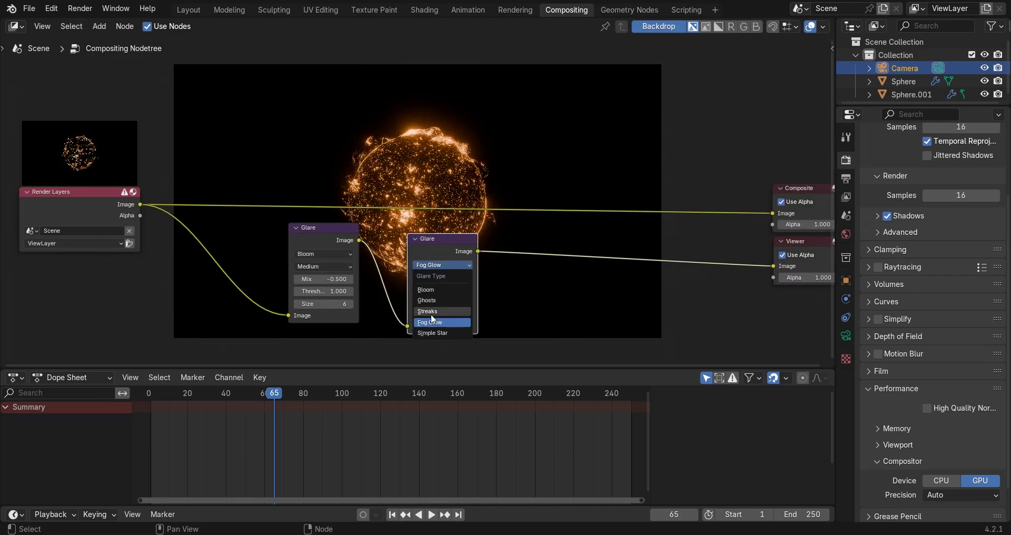
{"action": "left_click", "coordinate": [431, 315]}
{"action": "mouse_move", "coordinate": [433, 270]}
{"action": "middle_mouse_down"}
{"action": "mouse_move", "coordinate": [555, 202]}
{"action": "mouse_move", "coordinate": [583, 166]}
{"action": "middle_mouse_up"}
{"action": "scroll", "coordinate": [583, 165], "scroll_direction": "up", "scroll_amount": 1}
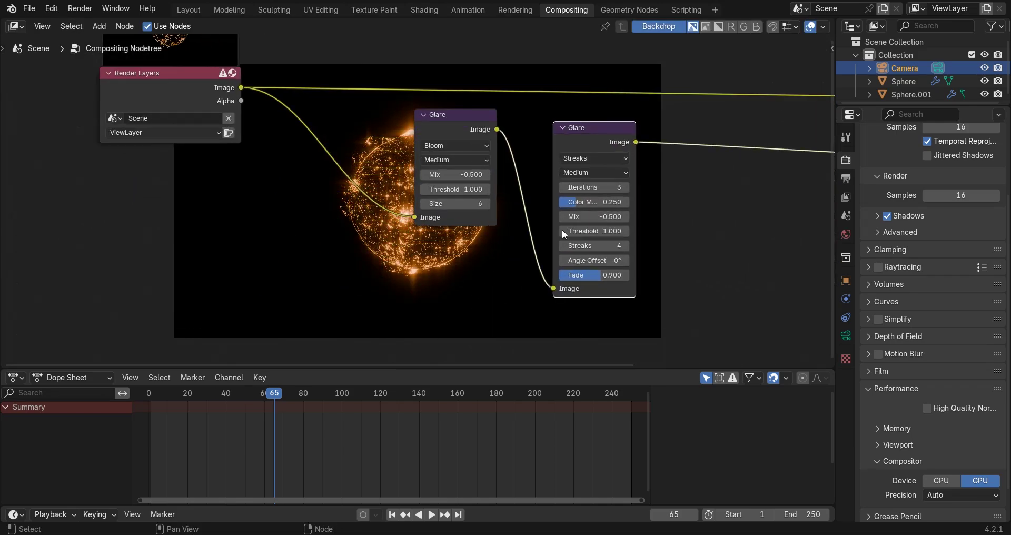
Set the Streaks Glare's Fade to 0.853 and shift the Bloom Glare node toward Render Layers
{"action": "scroll", "coordinate": [561, 229], "scroll_direction": "up", "scroll_amount": 1}
{"action": "middle_click_drag", "start_coordinate": [617, 286], "coordinate": [530, 413]}
{"action": "left_click", "coordinate": [373, 262]}
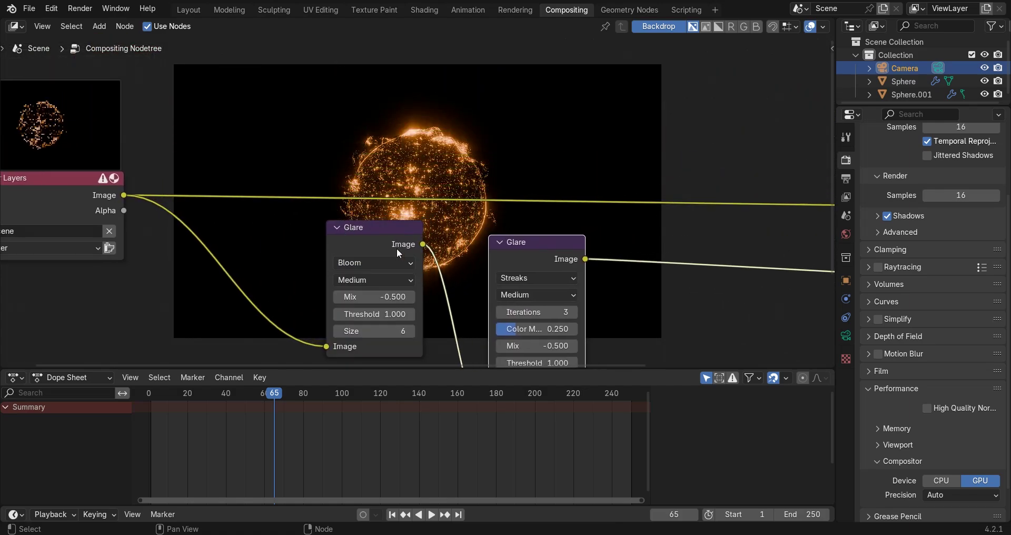
{"action": "left_click_drag", "start_coordinate": [397, 249], "coordinate": [317, 244]}
{"action": "left_click", "coordinate": [350, 128]}
{"action": "middle_click_drag", "start_coordinate": [485, 281], "coordinate": [505, 101]}
{"action": "scroll", "coordinate": [385, 150], "scroll_direction": "down", "scroll_amount": 5}
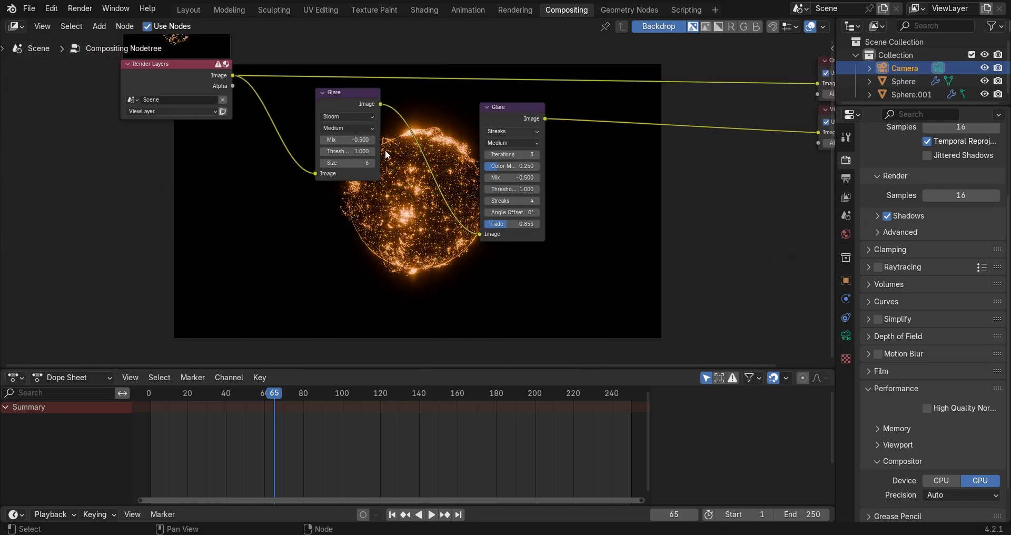
Spread out the Render Layers, Bloom Glare and Streaks Glare nodes so the sun preview is less covered
{"action": "scroll", "coordinate": [386, 150], "scroll_direction": "down", "scroll_amount": 1}
{"action": "left_click_drag", "start_coordinate": [178, 91], "coordinate": [2, 116]}
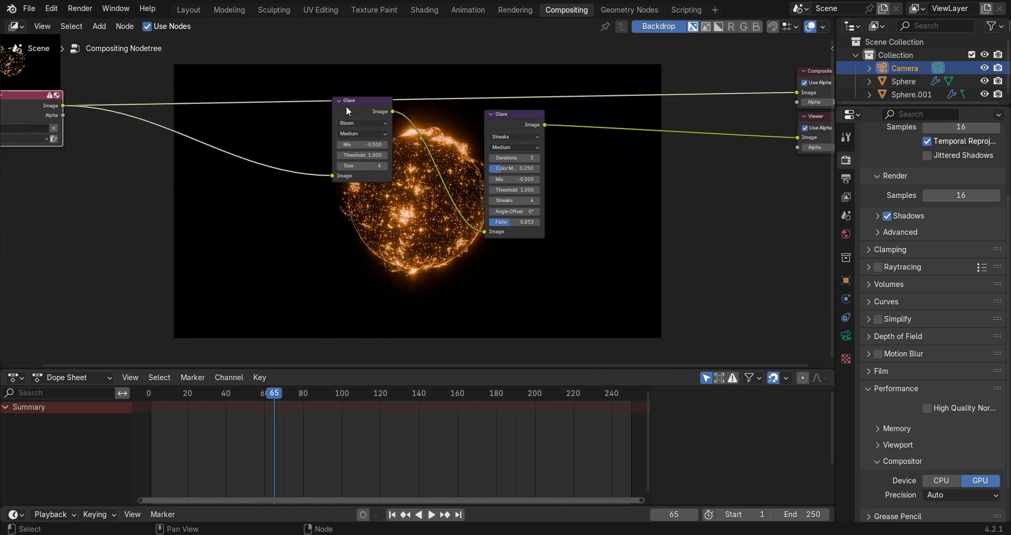
{"action": "mouse_move", "coordinate": [345, 106]}
{"action": "left_mouse_down"}
{"action": "mouse_move", "coordinate": [289, 177]}
{"action": "mouse_move", "coordinate": [266, 150]}
{"action": "left_mouse_up"}
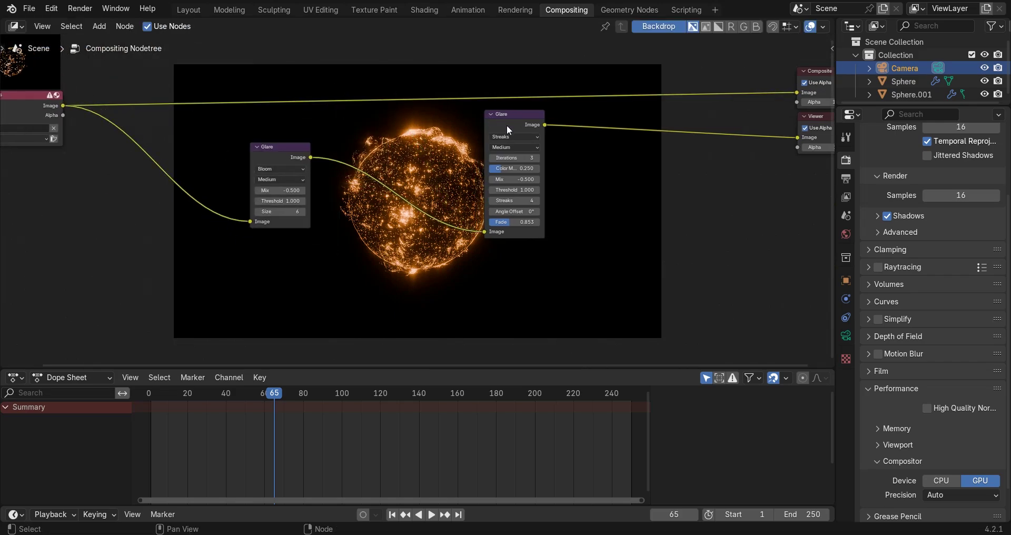
{"action": "left_click_drag", "start_coordinate": [506, 125], "coordinate": [499, 113]}
Add a Sun Beams node below the Bloom Glare node and feed it the Render Layers image
{"action": "scroll", "coordinate": [632, 308], "scroll_direction": "down", "scroll_amount": 2}
{"action": "key", "text": "shift+a"}
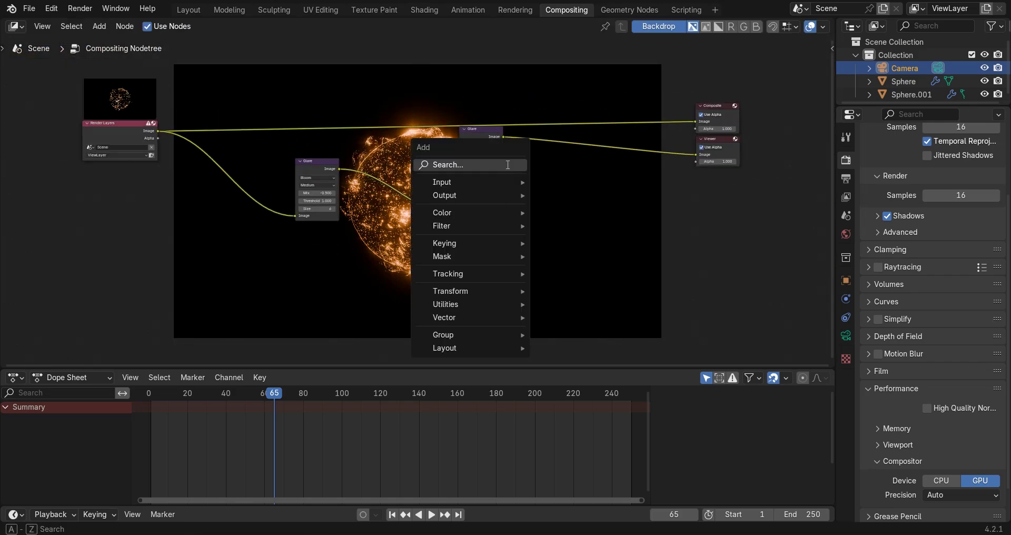
{"action": "type", "text": "sun"}
{"action": "key", "text": "Return"}
{"action": "left_click", "coordinate": [278, 258]}
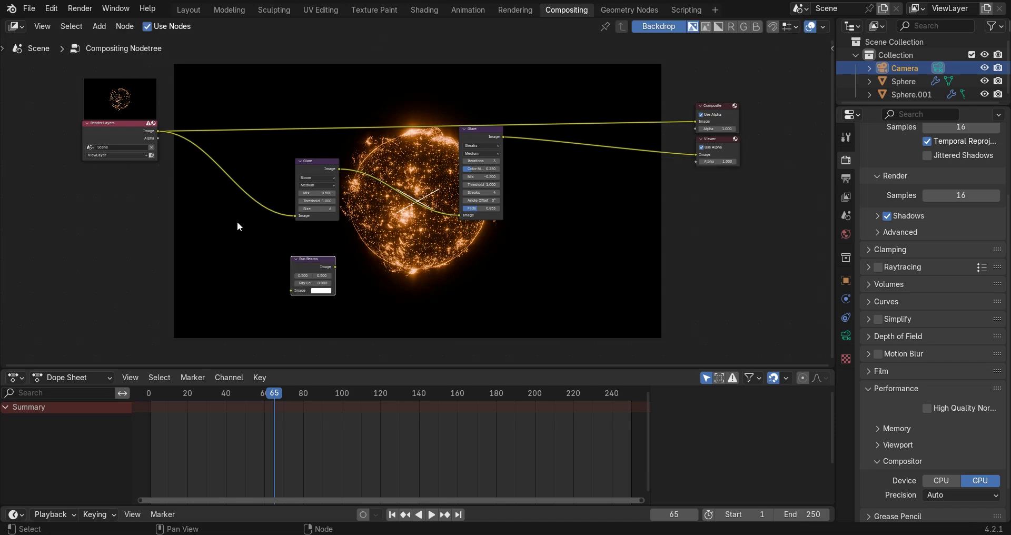
{"action": "scroll", "coordinate": [251, 171], "scroll_direction": "up", "scroll_amount": 2}
{"action": "left_click_drag", "start_coordinate": [217, 117], "coordinate": [399, 329]}
Set the Sun Beams node's Ray Length to 0.025 and move the node below the sun preview
{"action": "scroll", "coordinate": [436, 295], "scroll_direction": "up", "scroll_amount": 3}
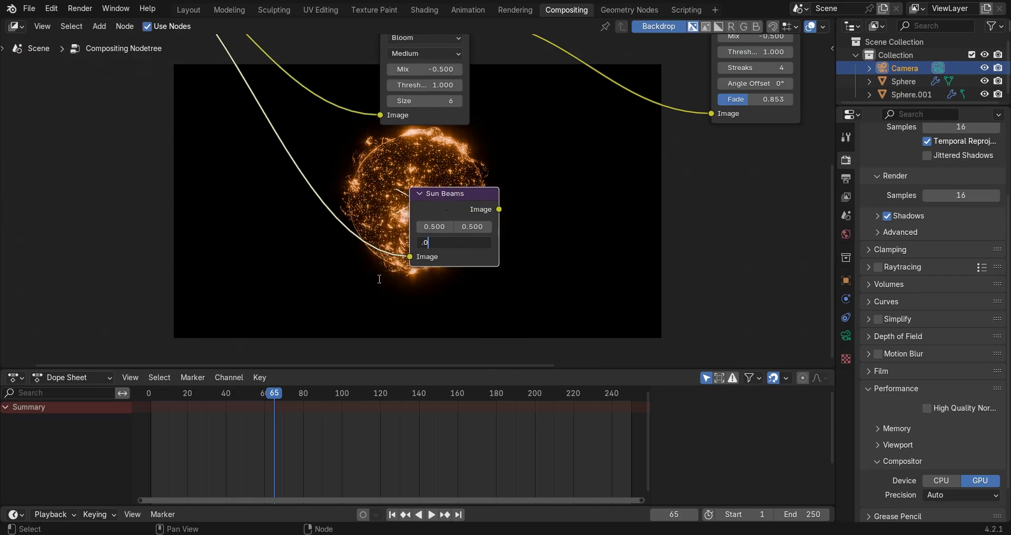
{"action": "type", "text": "5"}
{"action": "key", "text": "Return"}
{"action": "scroll", "coordinate": [467, 209], "scroll_direction": "down", "scroll_amount": 3}
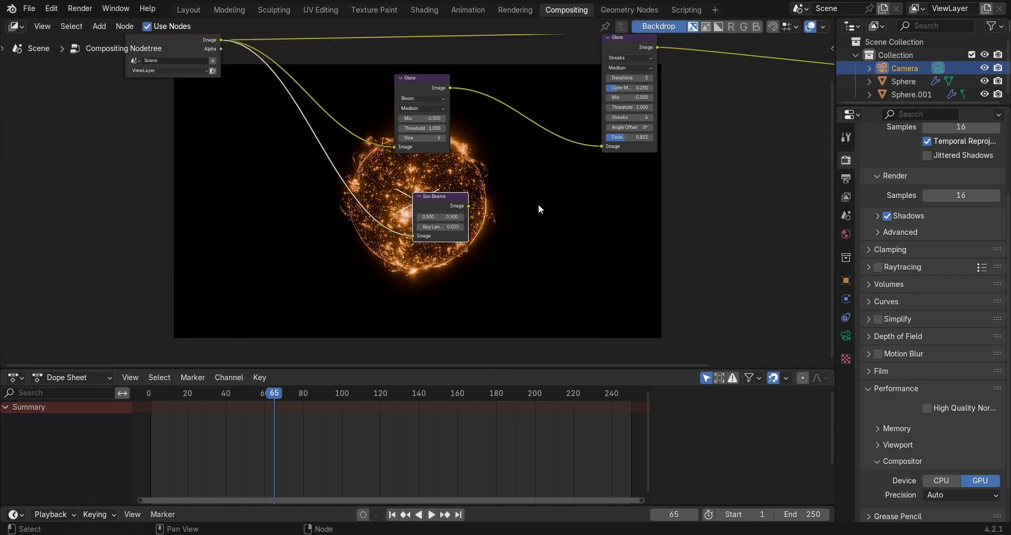
{"action": "key", "text": "g"}
{"action": "left_click", "coordinate": [465, 307]}
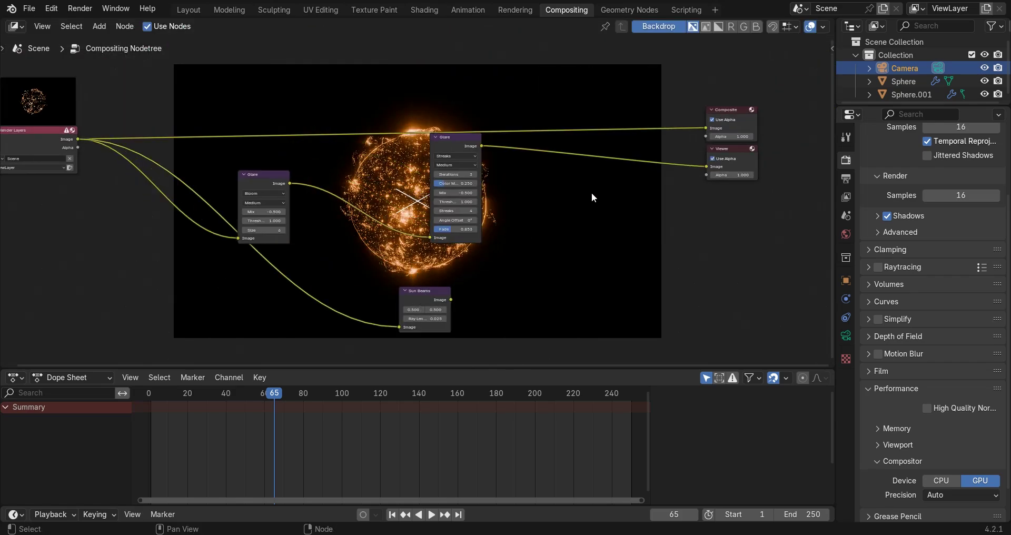
Insert a Mix color node between the Streaks Glare and Viewer, and connect the Sun Beams output to its second Image input
{"action": "key", "text": "shift+a"}
{"action": "type", "text": "mi"}
{"action": "left_click", "coordinate": [630, 201]}
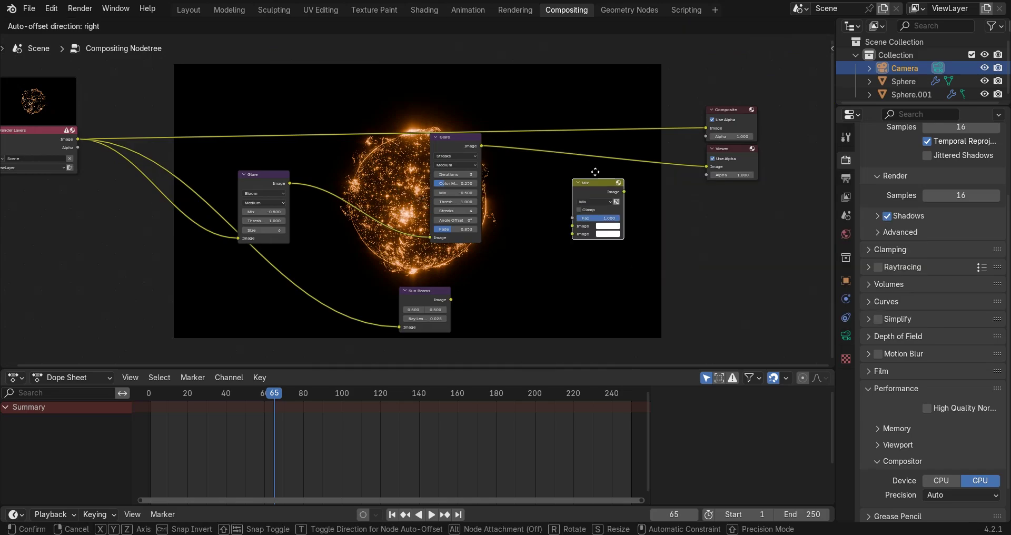
{"action": "left_click", "coordinate": [634, 194]}
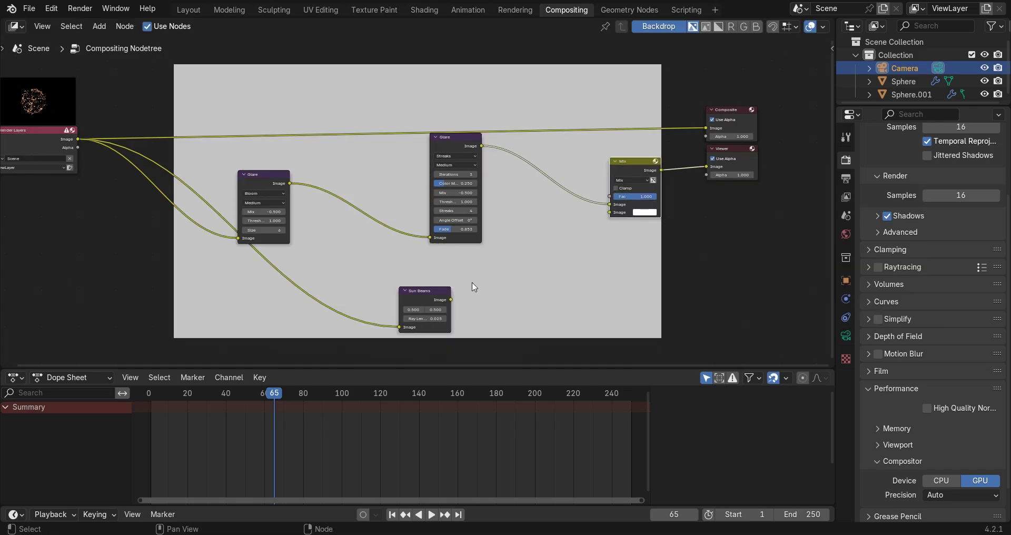
{"action": "left_click_drag", "start_coordinate": [451, 299], "coordinate": [610, 212]}
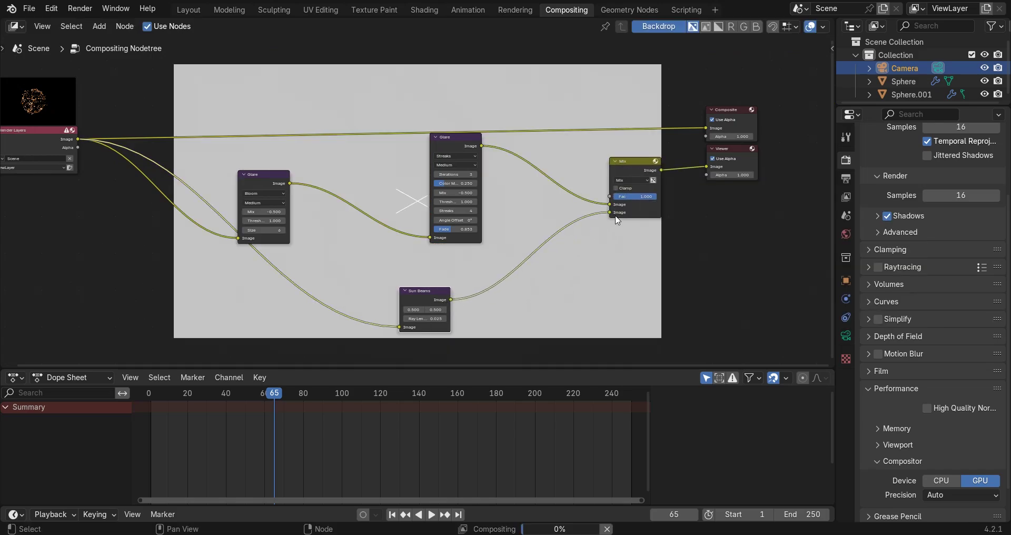
Switch the Mix node's blend mode to Add and set its Fac to 0.1
{"action": "middle_click_drag", "start_coordinate": [517, 157], "coordinate": [307, 200]}
{"action": "scroll", "coordinate": [318, 233], "scroll_direction": "up", "scroll_amount": 5}
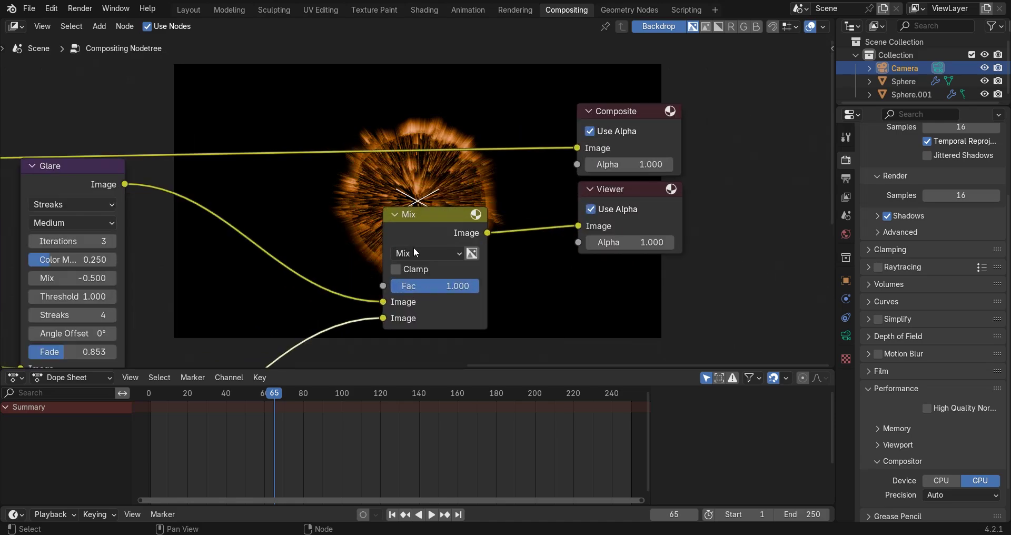
{"action": "left_click", "coordinate": [414, 252]}
{"action": "left_click", "coordinate": [404, 415]}
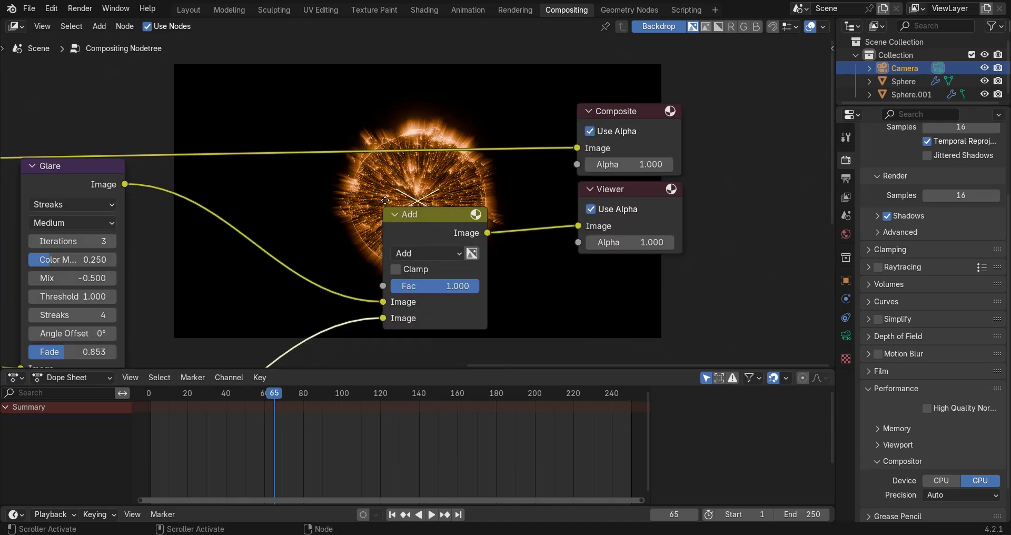
{"action": "middle_click_drag", "start_coordinate": [385, 200], "coordinate": [397, 234]}
{"action": "left_click", "coordinate": [437, 319]}
{"action": "type", "text": ".1"}
{"action": "key", "text": "Return"}
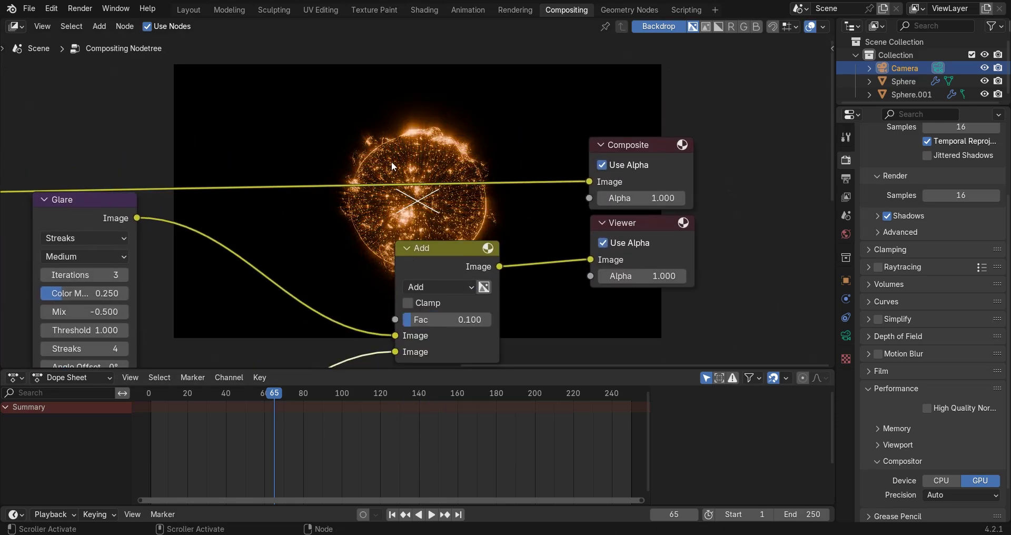
Raise the Add node's Fac to 0.2
{"action": "middle_click_drag", "start_coordinate": [384, 138], "coordinate": [443, 74]}
{"action": "scroll", "coordinate": [443, 199], "scroll_direction": "up", "scroll_amount": 2}
{"action": "left_click", "coordinate": [505, 264]}
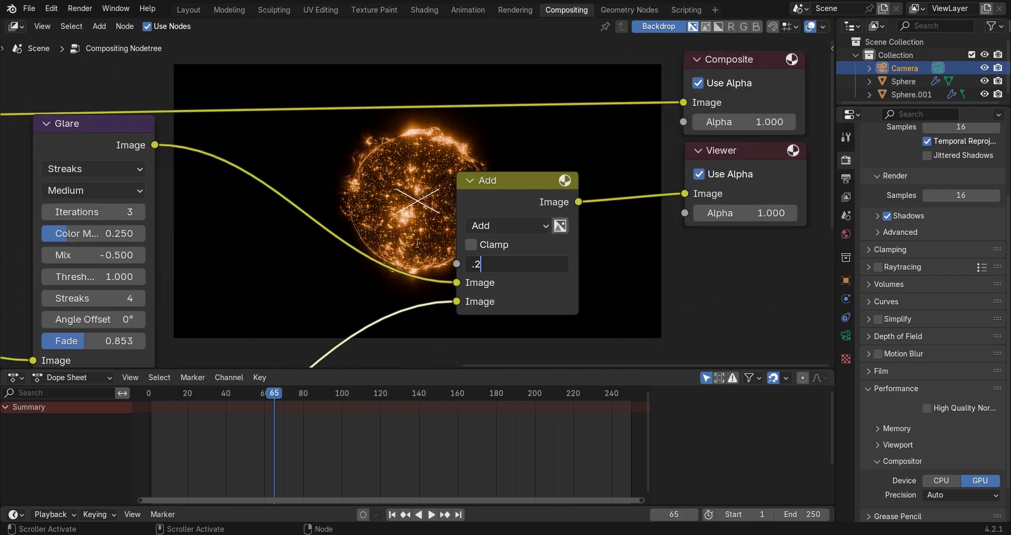
{"action": "key", "text": "Return"}
Try a Ray Length of 0.04 on the Sun Beams node, then set it to 0.03
{"action": "scroll", "coordinate": [417, 243], "scroll_direction": "down", "scroll_amount": 3}
{"action": "middle_click_drag", "start_coordinate": [243, 360], "coordinate": [469, 151]}
{"action": "scroll", "coordinate": [349, 213], "scroll_direction": "up", "scroll_amount": 2}
{"action": "middle_click_drag", "start_coordinate": [268, 236], "coordinate": [443, 185]}
{"action": "scroll", "coordinate": [350, 212], "scroll_direction": "up", "scroll_amount": 1}
{"action": "double_click", "coordinate": [406, 278]}
{"action": "key", "text": "BackSpace"}
{"action": "type", "text": ".04"}
{"action": "key", "text": "Return"}
{"action": "left_click", "coordinate": [445, 262]}
{"action": "type", "text": ".03"}
{"action": "key", "text": "Return"}
Review the Add node's Fac and examine the composited sun beams in the Rendering workspace
{"action": "scroll", "coordinate": [445, 261], "scroll_direction": "down", "scroll_amount": 5}
{"action": "scroll", "coordinate": [349, 334], "scroll_direction": "up", "scroll_amount": 2}
{"action": "middle_click_drag", "start_coordinate": [349, 291], "coordinate": [493, 128]}
{"action": "left_click", "coordinate": [674, 136]}
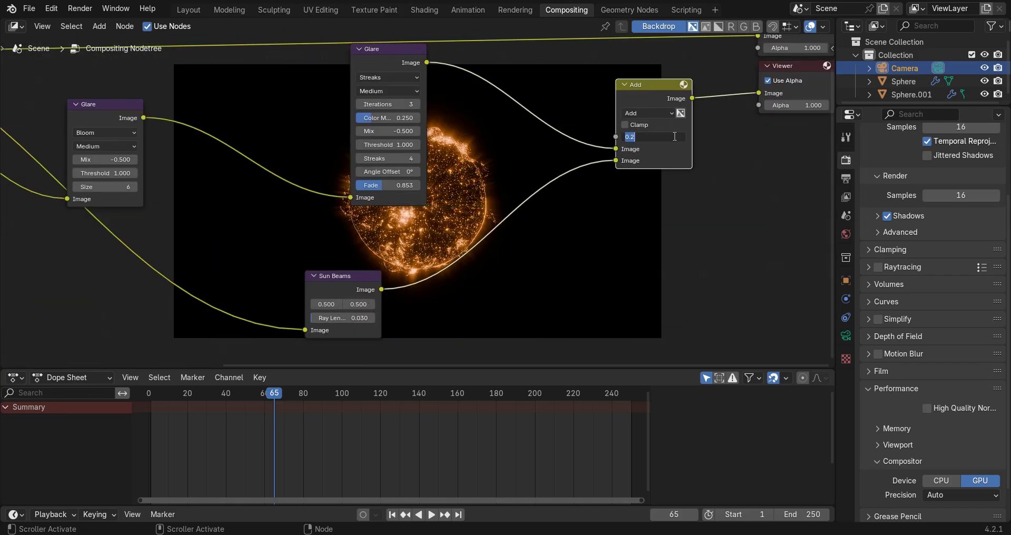
{"action": "key", "text": "Return"}
{"action": "middle_click_drag", "start_coordinate": [675, 136], "coordinate": [559, 296]}
{"action": "left_click", "coordinate": [514, 11]}
{"action": "scroll", "coordinate": [403, 207], "scroll_direction": "up", "scroll_amount": 2}
{"action": "scroll", "coordinate": [402, 210], "scroll_direction": "down", "scroll_amount": 1}
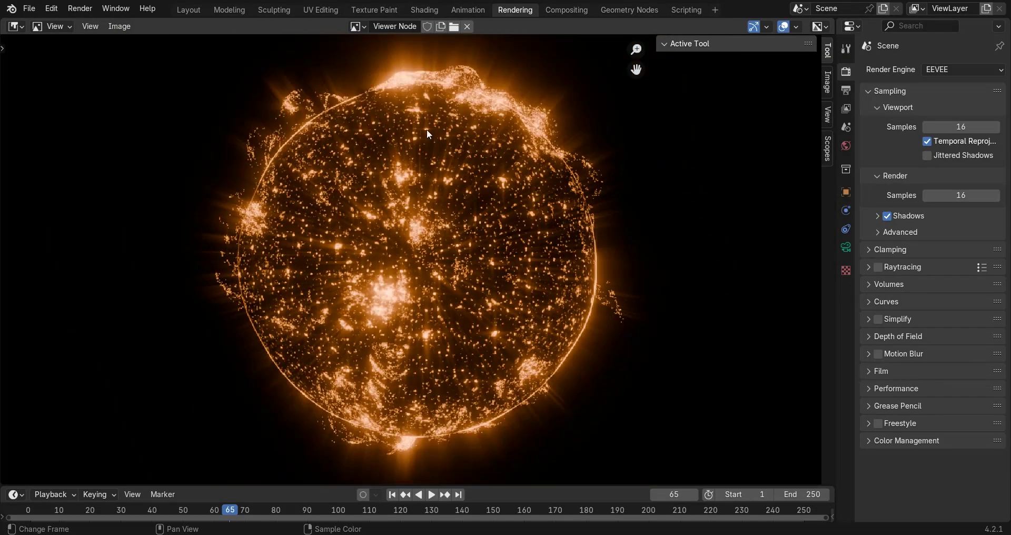
{"action": "scroll", "coordinate": [598, 254], "scroll_direction": "down", "scroll_amount": 5}
Return to the Compositing workspace and lower the Bloom Glare node's Threshold
{"action": "left_click", "coordinate": [566, 9]}
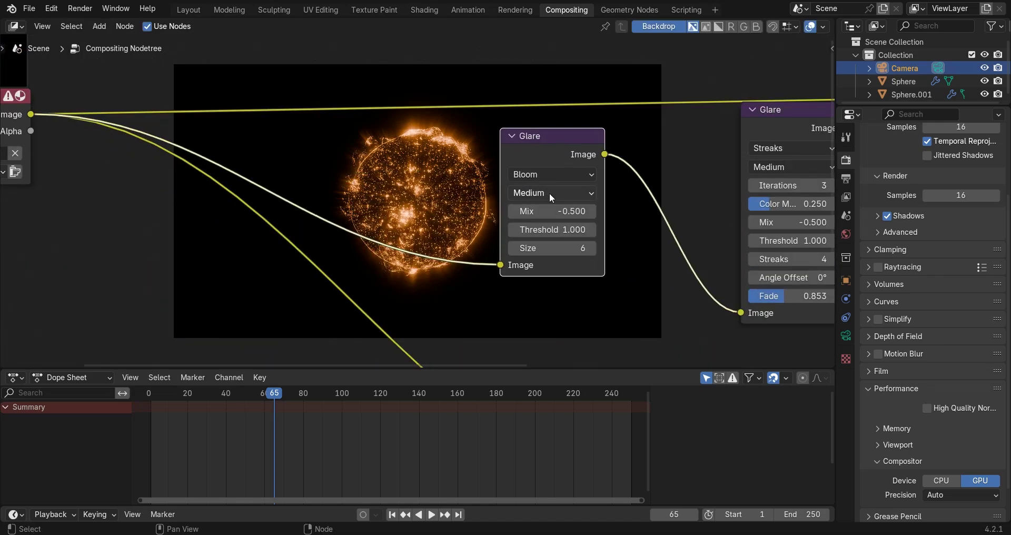
{"action": "left_click", "coordinate": [517, 230]}
{"action": "scroll", "coordinate": [513, 174], "scroll_direction": "down", "scroll_amount": 4}
Examine the composited sun's glow and rays up close and in full screen, then close the Blender Render window
{"action": "left_click", "coordinate": [512, 11]}
{"action": "scroll", "coordinate": [514, 243], "scroll_direction": "down", "scroll_amount": 3}
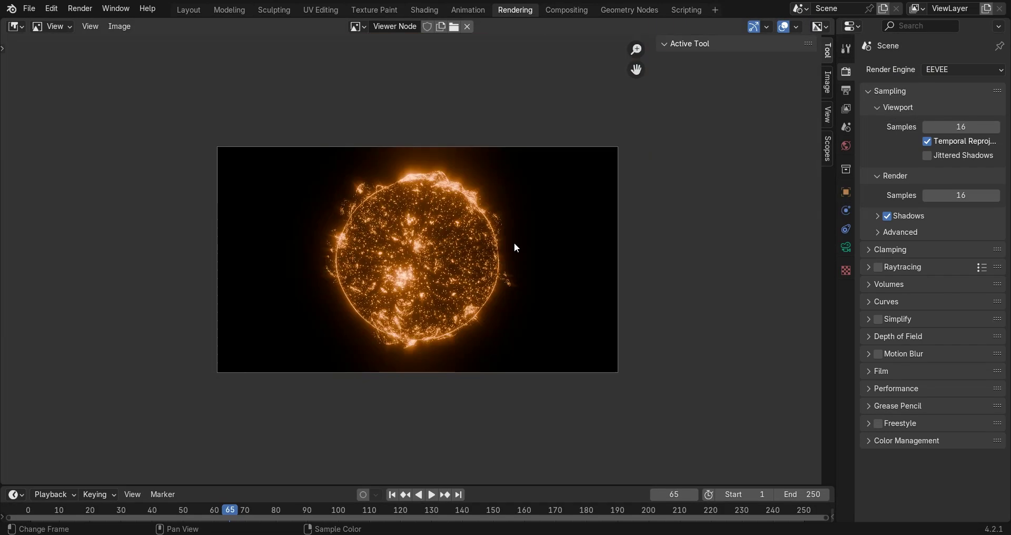
{"action": "scroll", "coordinate": [514, 298], "scroll_direction": "down", "scroll_amount": 1}
{"action": "scroll", "coordinate": [590, 294], "scroll_direction": "up", "scroll_amount": 2}
{"action": "scroll", "coordinate": [576, 302], "scroll_direction": "down", "scroll_amount": 2}
{"action": "scroll", "coordinate": [426, 306], "scroll_direction": "up", "scroll_amount": 4}
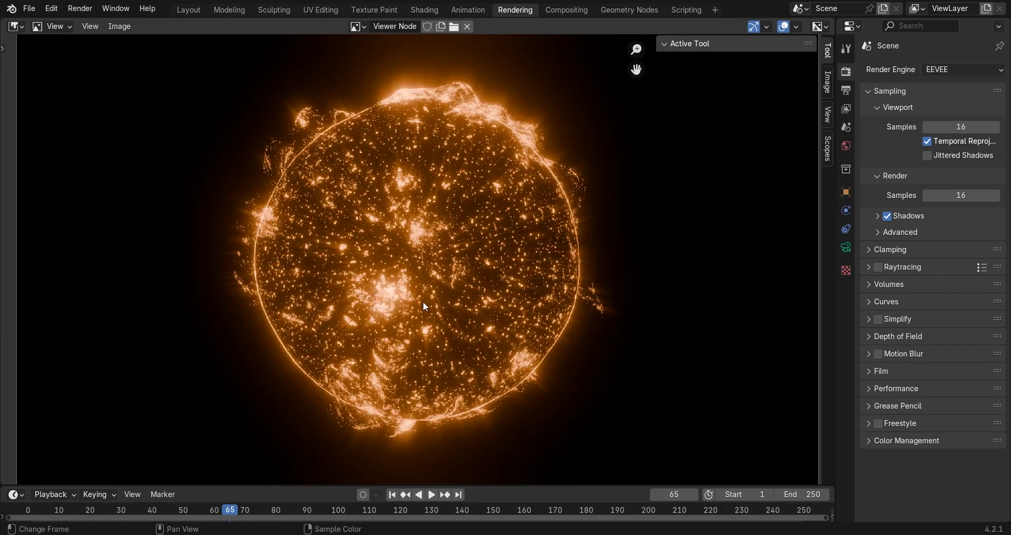
{"action": "scroll", "coordinate": [425, 305], "scroll_direction": "down", "scroll_amount": 4}
{"action": "scroll", "coordinate": [441, 290], "scroll_direction": "up", "scroll_amount": 4}
{"action": "scroll", "coordinate": [417, 253], "scroll_direction": "down", "scroll_amount": 4}
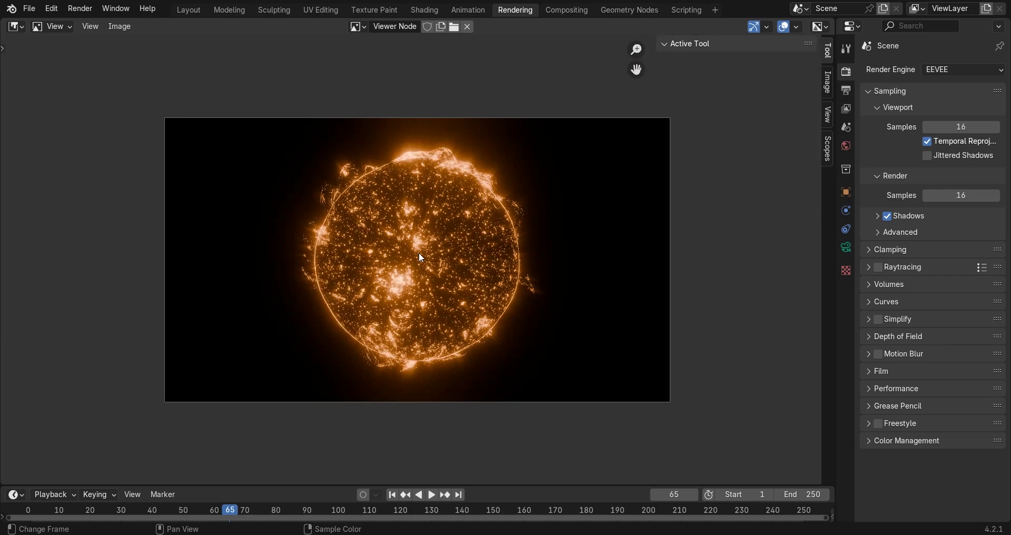
{"action": "scroll", "coordinate": [420, 254], "scroll_direction": "up", "scroll_amount": 1}
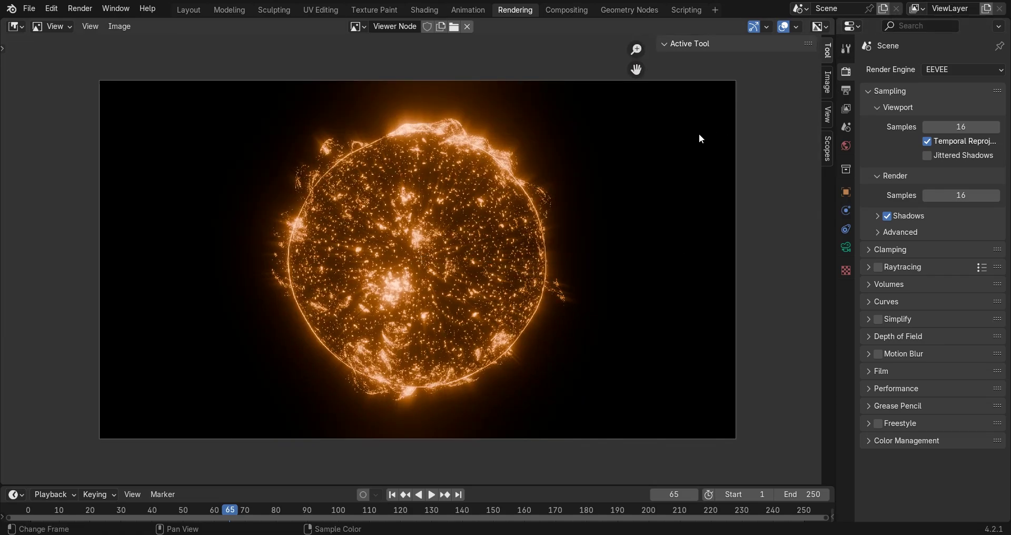
{"action": "scroll", "coordinate": [576, 295], "scroll_direction": "down", "scroll_amount": 3}
{"action": "scroll", "coordinate": [422, 301], "scroll_direction": "up", "scroll_amount": 3}
{"action": "scroll", "coordinate": [399, 282], "scroll_direction": "up", "scroll_amount": 1}
{"action": "scroll", "coordinate": [418, 251], "scroll_direction": "down", "scroll_amount": 1}
{"action": "key", "text": "ctrl+alt+space"}
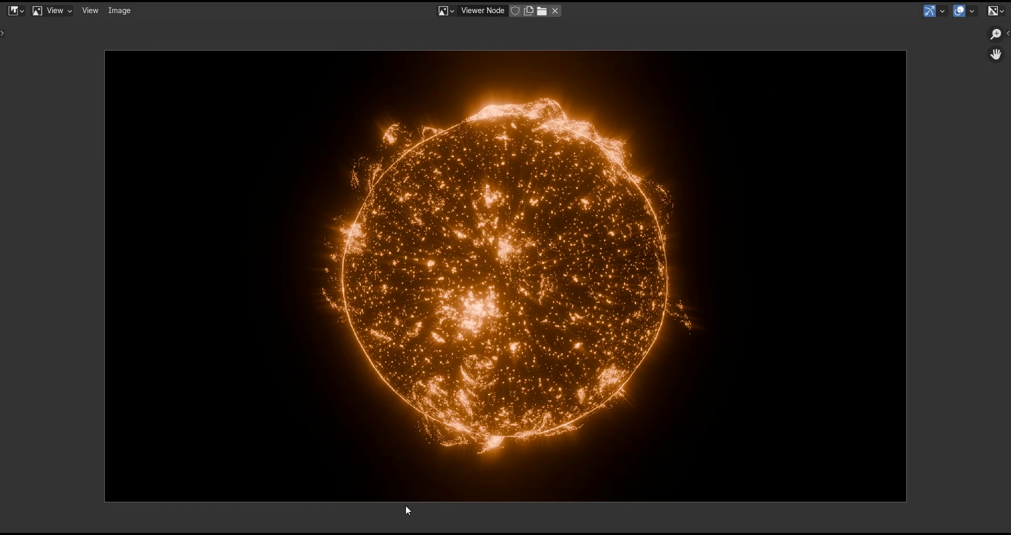
{"action": "mouse_move", "coordinate": [469, 488]}
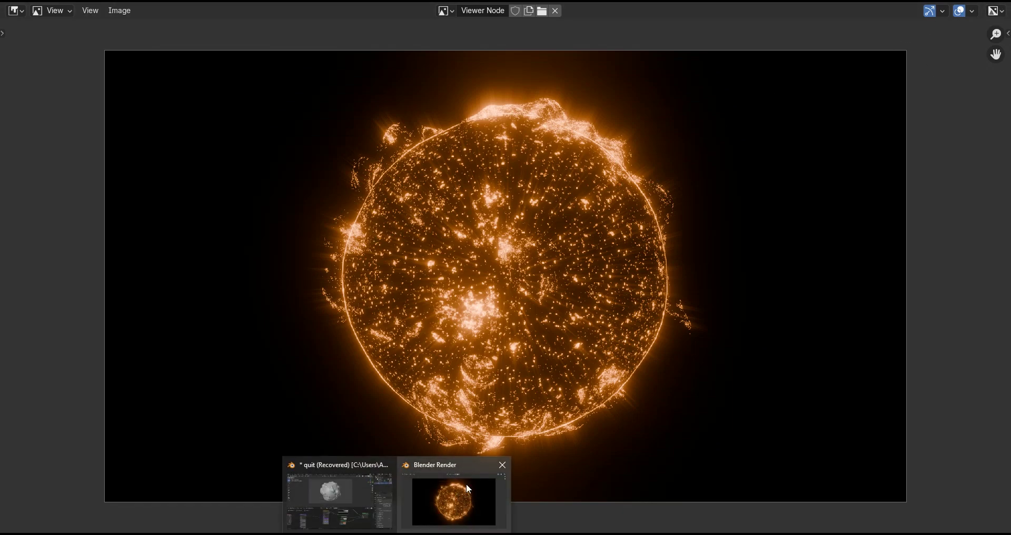
{"action": "left_click", "coordinate": [500, 470]}
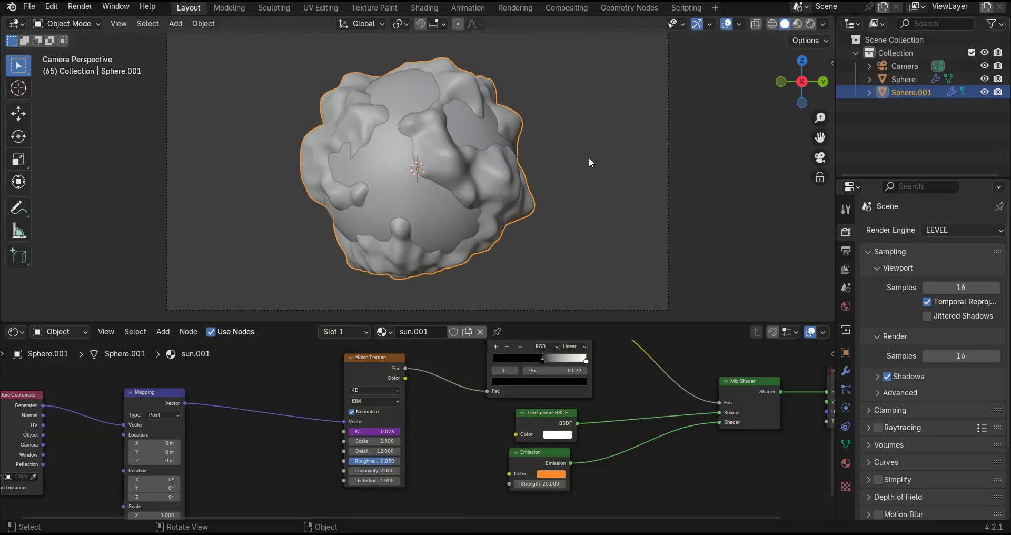
Set the Displace modifier's Strength on the inner Sphere to 0.3
{"action": "left_click", "coordinate": [418, 188]}
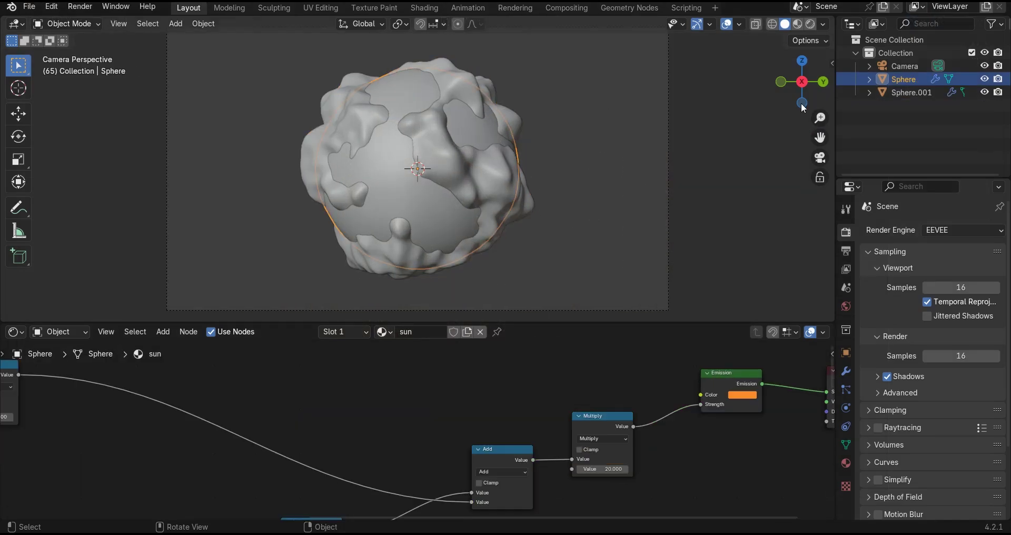
{"action": "left_click", "coordinate": [846, 371]}
{"action": "left_click_drag", "start_coordinate": [969, 332], "coordinate": [981, 334]}
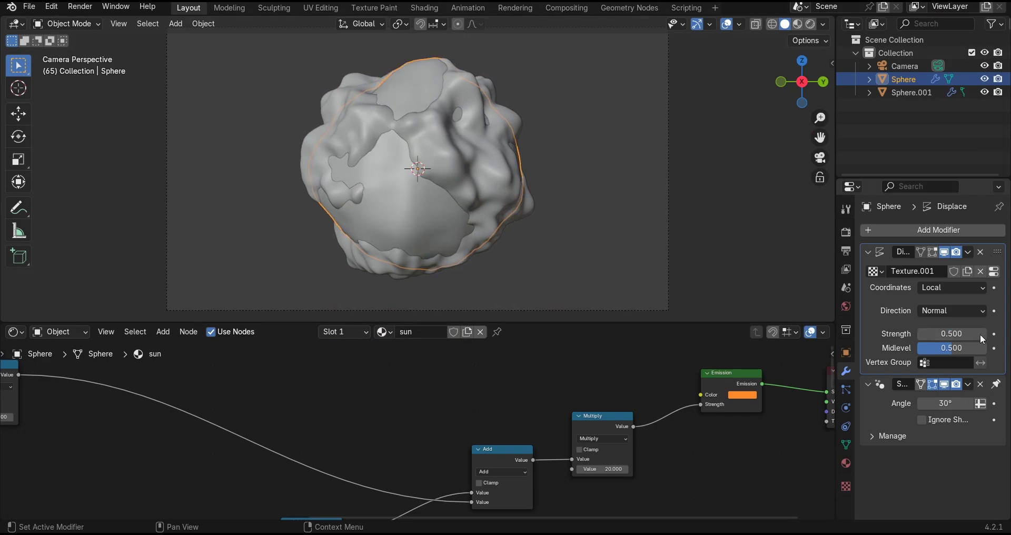
{"action": "left_click", "coordinate": [922, 334]}
{"action": "left_click", "coordinate": [922, 334]}
{"action": "left_click", "coordinate": [922, 334]}
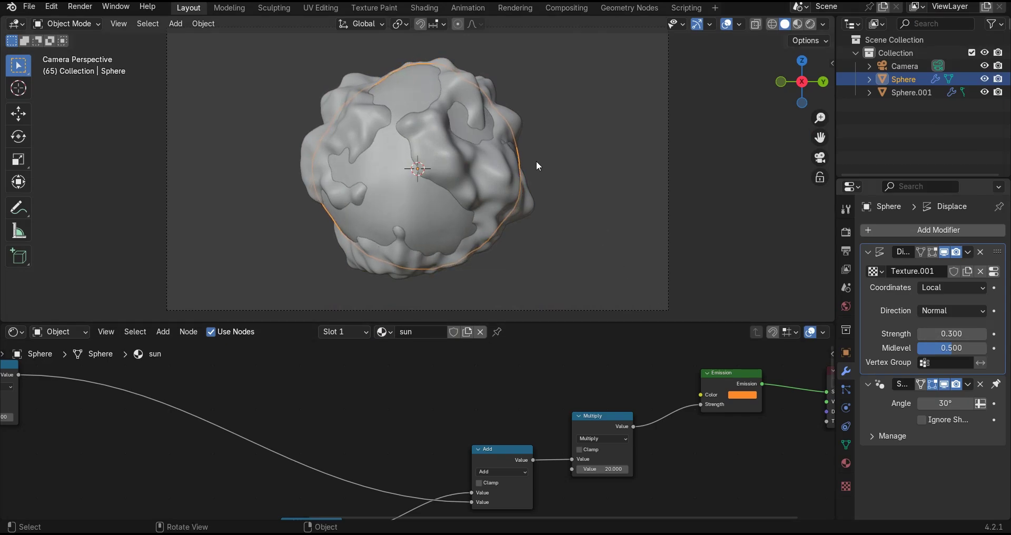
Set the Displace modifier's Strength on the outer Sphere.001 to 1.0
{"action": "left_click", "coordinate": [509, 106]}
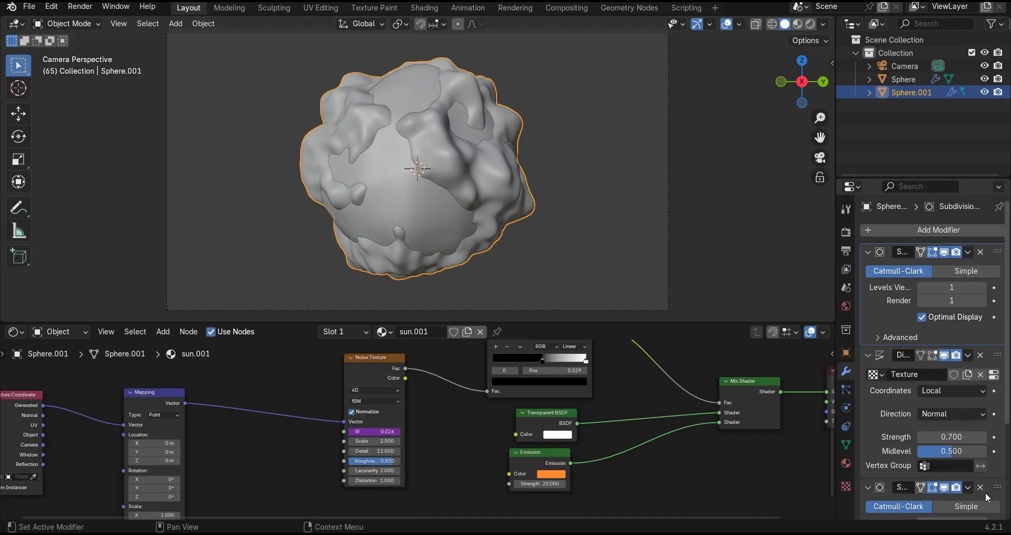
{"action": "scroll", "coordinate": [930, 425], "scroll_direction": "down", "scroll_amount": 3}
{"action": "left_click", "coordinate": [979, 384]}
{"action": "left_click", "coordinate": [978, 385]}
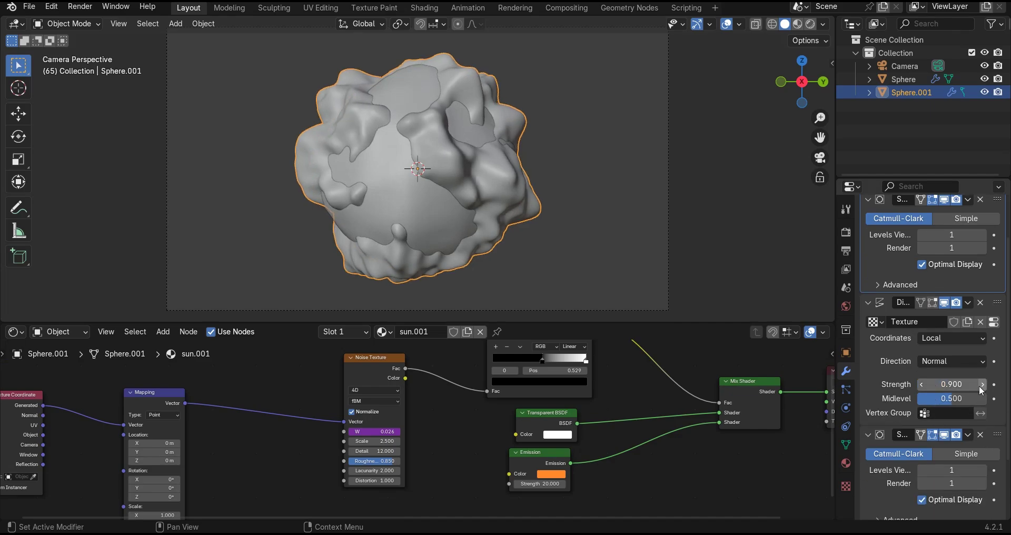
{"action": "left_click", "coordinate": [978, 385]}
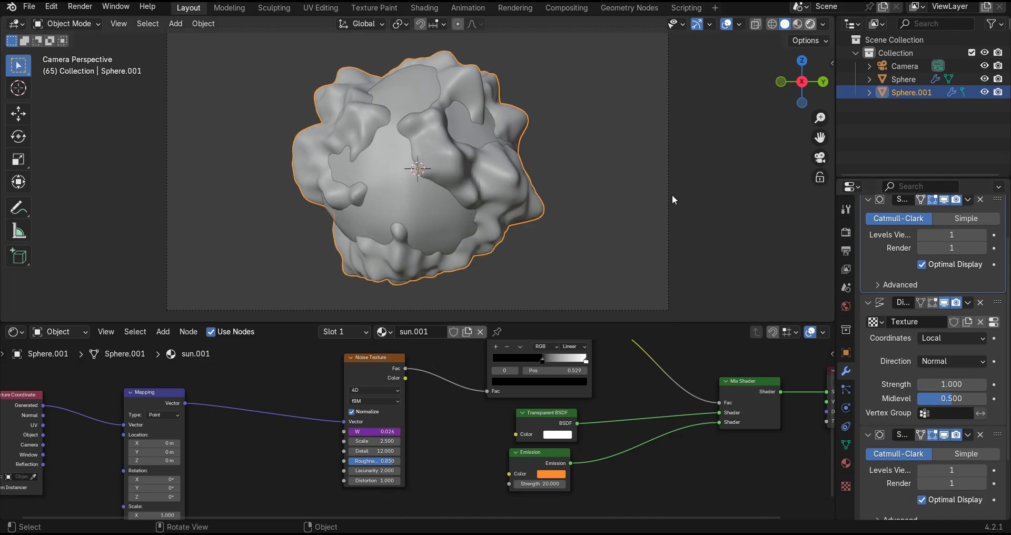
Move the sun.001 color ramp's black stop to 0.549 while previewing in Rendered shading, then return to Solid shading
{"action": "key", "text": "z"}
{"action": "left_click", "coordinate": [615, 153]}
{"action": "left_click", "coordinate": [727, 24]}
{"action": "left_click", "coordinate": [784, 23]}
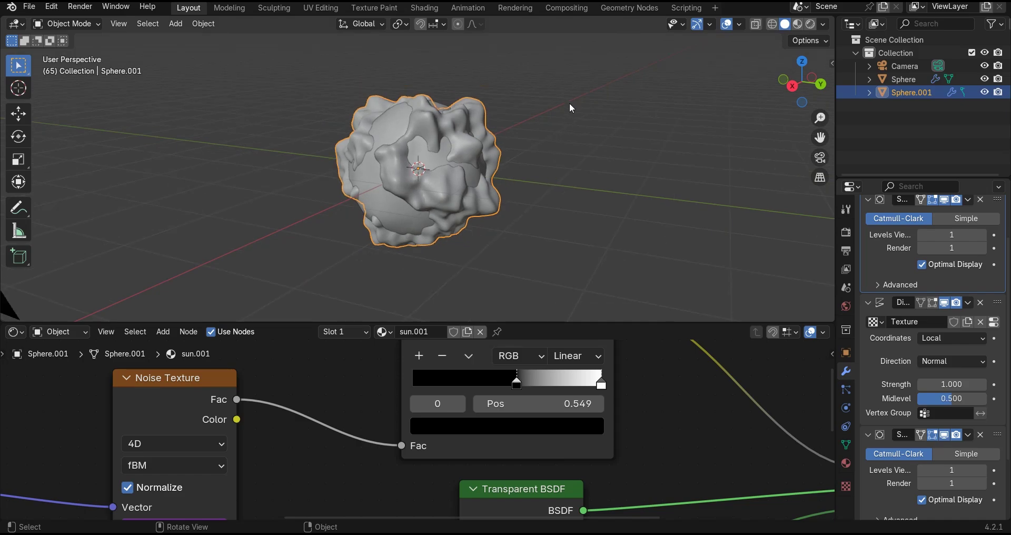
Add a Plain Axes empty at the center of the sun spheres
{"action": "key", "text": "shift+a"}
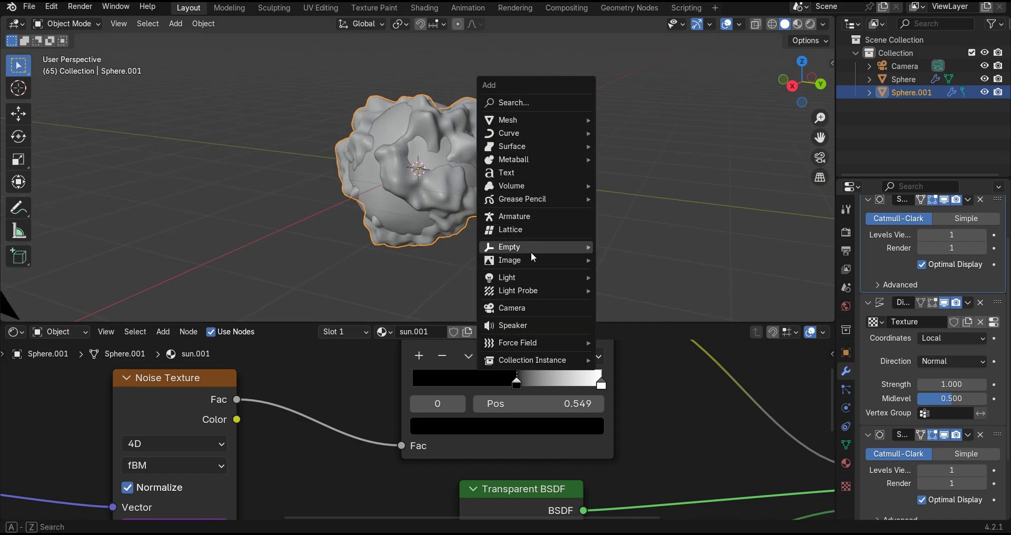
{"action": "mouse_move", "coordinate": [514, 247]}
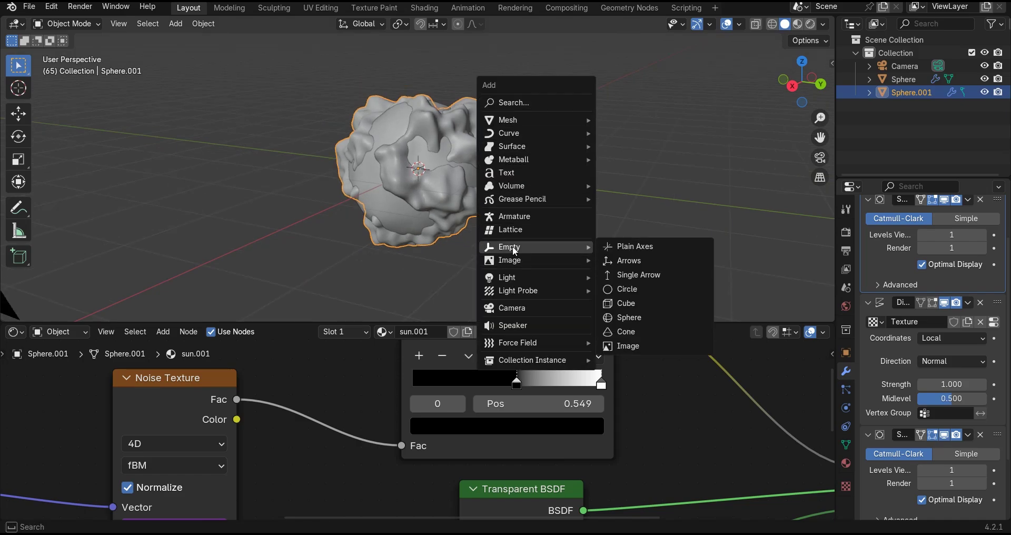
{"action": "left_click", "coordinate": [664, 245]}
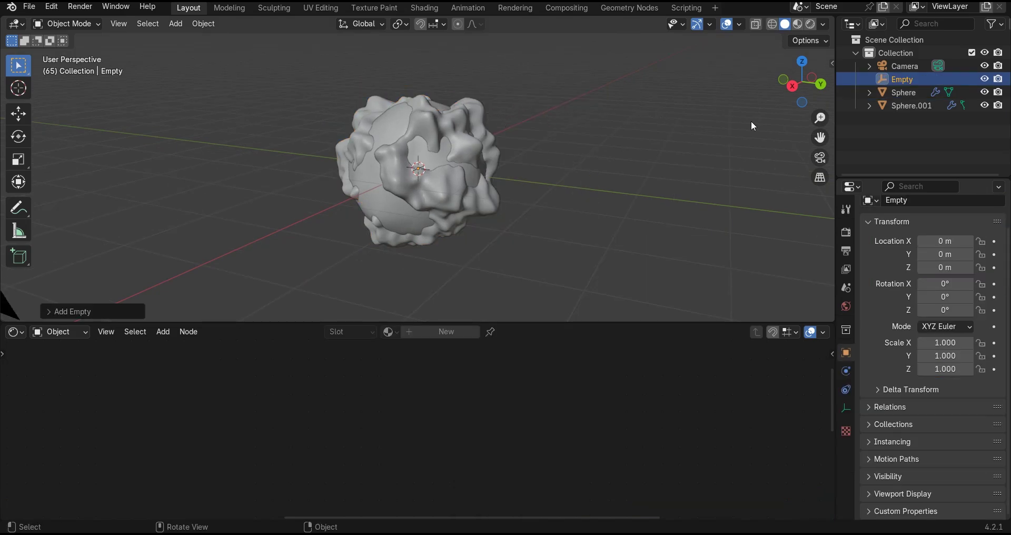
{"action": "mouse_move", "coordinate": [684, 153]}
{"action": "middle_mouse_down"}
{"action": "mouse_move", "coordinate": [530, 203]}
{"action": "mouse_move", "coordinate": [525, 190]}
{"action": "middle_mouse_up"}
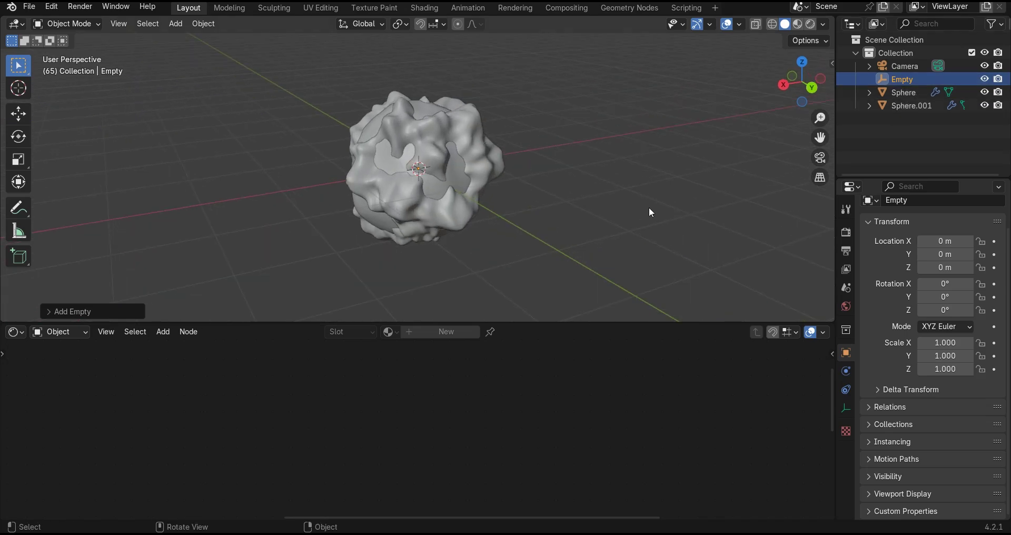
Set the outer Sphere.001's Displace modifier to Object coordinates, using the Empty as its reference object
{"action": "left_click", "coordinate": [456, 119]}
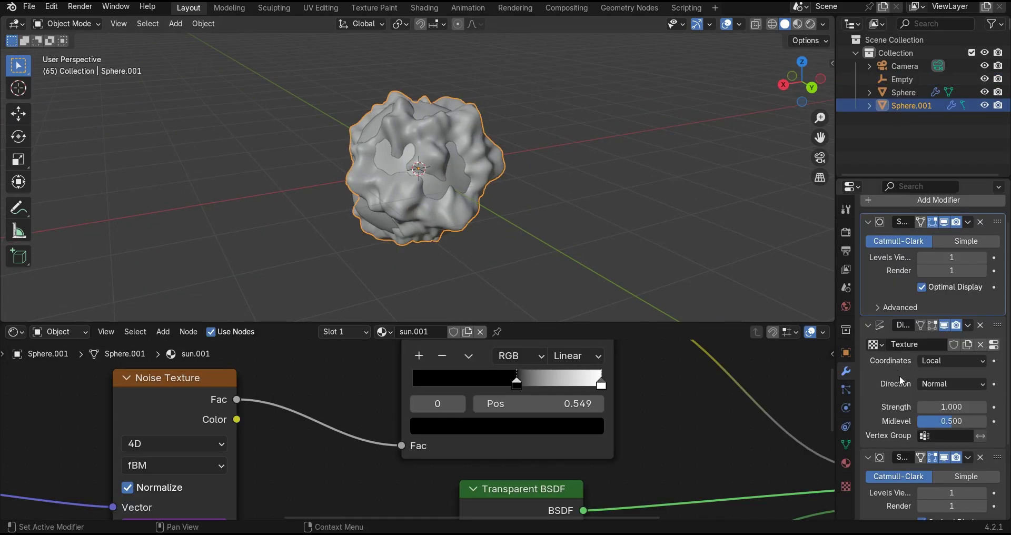
{"action": "left_click", "coordinate": [955, 362]}
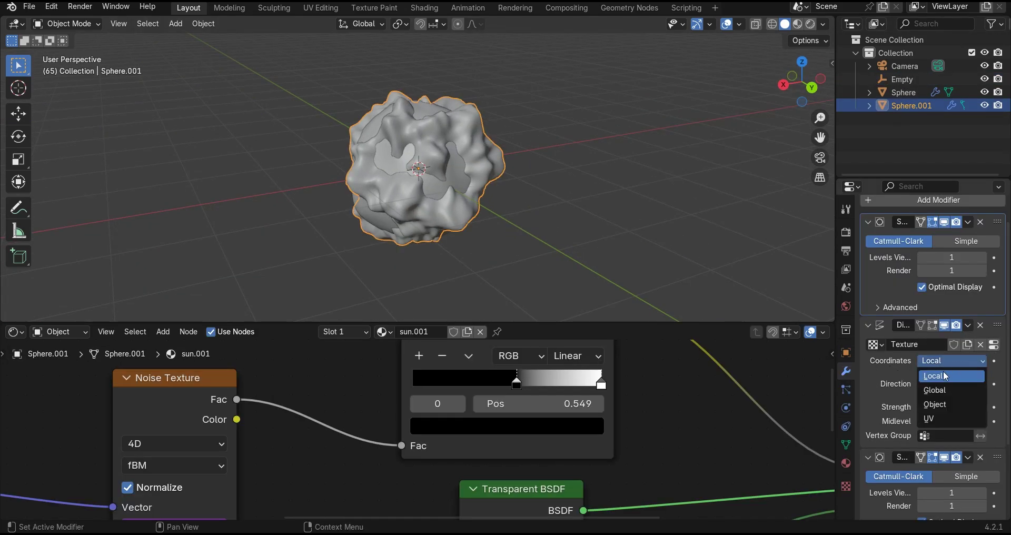
{"action": "left_click", "coordinate": [924, 406]}
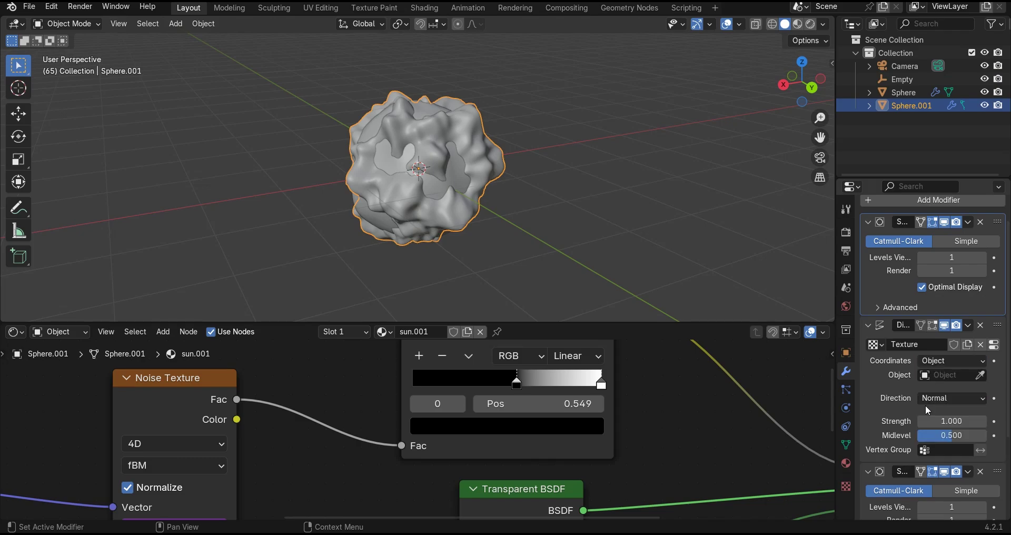
{"action": "left_click", "coordinate": [952, 376]}
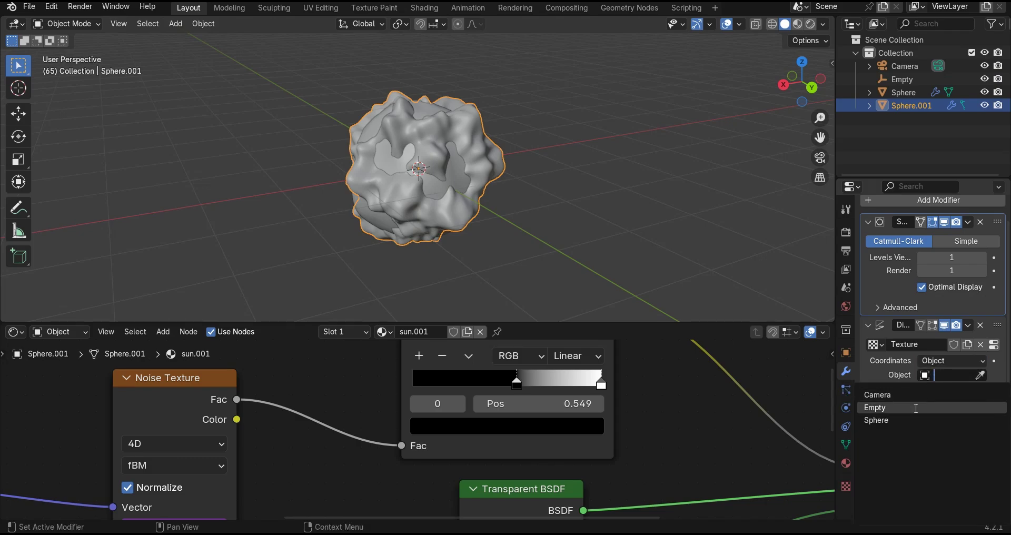
{"action": "left_click", "coordinate": [880, 408]}
Drive the Empty's Y location with the expression #frame/150 and play back the animation to preview the displacement
{"action": "left_click", "coordinate": [845, 353]}
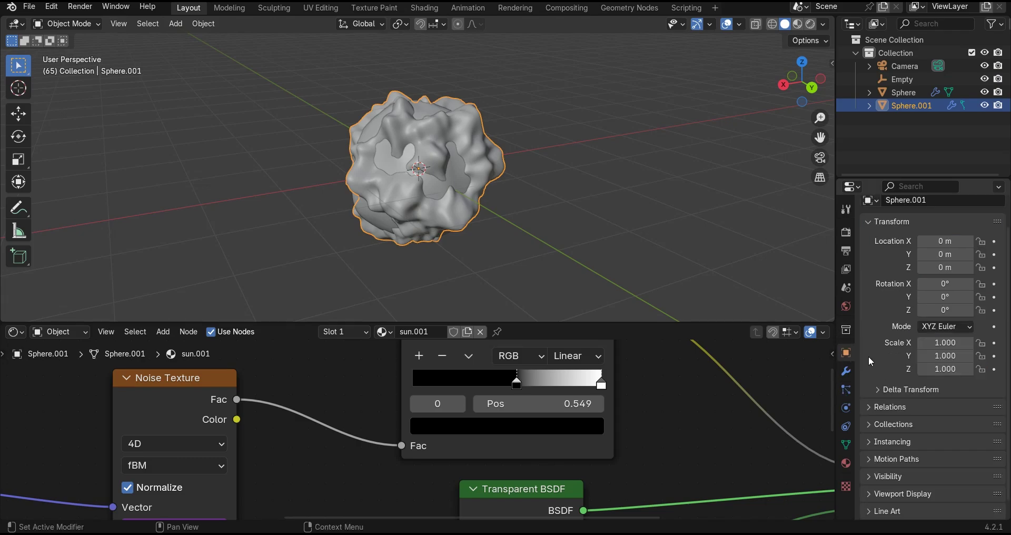
{"action": "left_click", "coordinate": [901, 79]}
{"action": "mouse_move", "coordinate": [944, 255]}
{"action": "left_mouse_down"}
{"action": "mouse_move", "coordinate": [971, 255]}
{"action": "mouse_move", "coordinate": [941, 246]}
{"action": "left_mouse_up"}
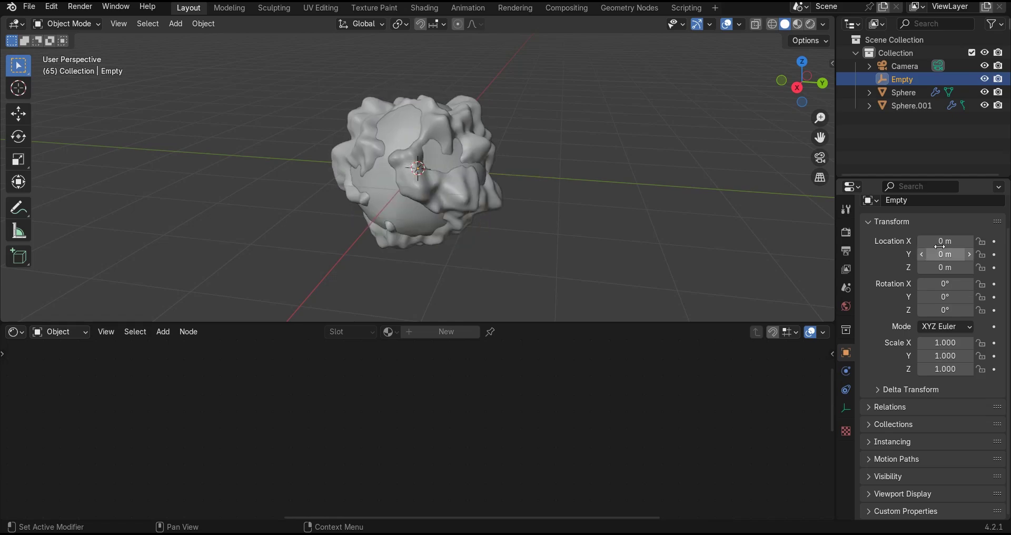
{"action": "left_click", "coordinate": [947, 255]}
{"action": "type", "text": "#frame/150"}
{"action": "key", "text": "Return"}
{"action": "key", "text": "space"}
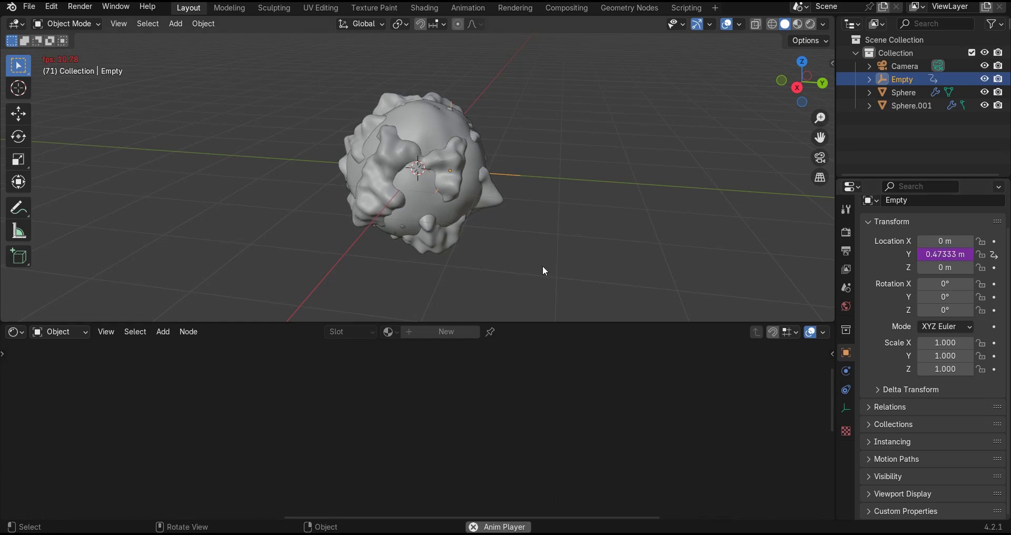
{"action": "middle_click_drag", "start_coordinate": [538, 242], "coordinate": [558, 235]}
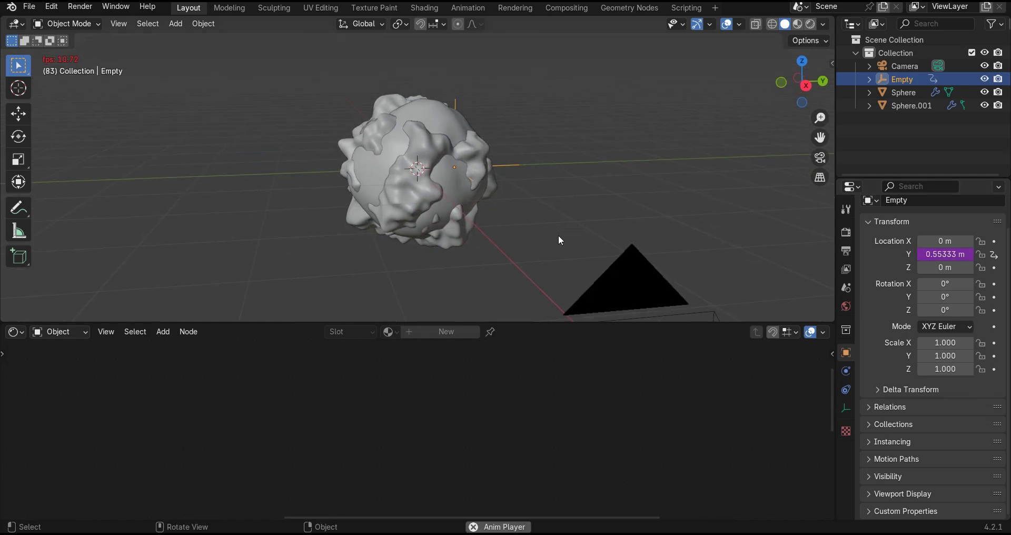
{"action": "key", "text": "space"}
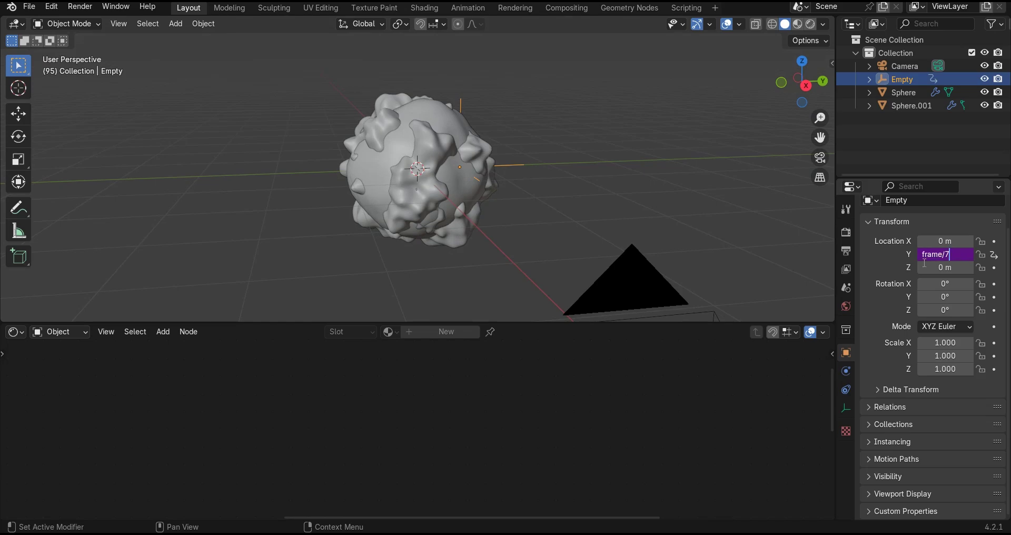
Change the Empty's Y location driver to frame/75, preview the animation, and switch to the camera view
{"action": "key", "text": "Return"}
{"action": "key", "text": "space"}
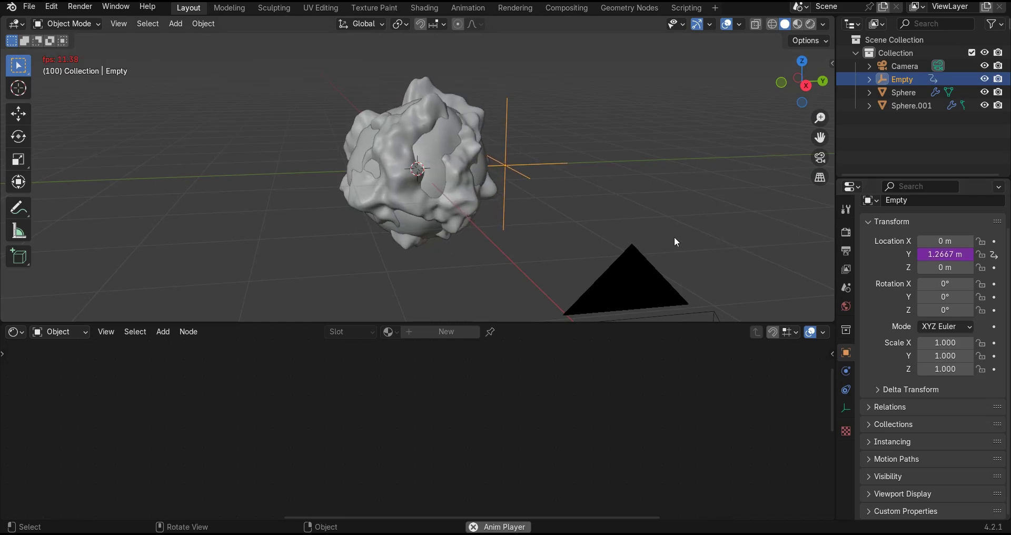
{"action": "middle_click_drag", "start_coordinate": [674, 236], "coordinate": [457, 243]}
{"action": "key", "text": "space"}
{"action": "key", "text": "KP_0"}
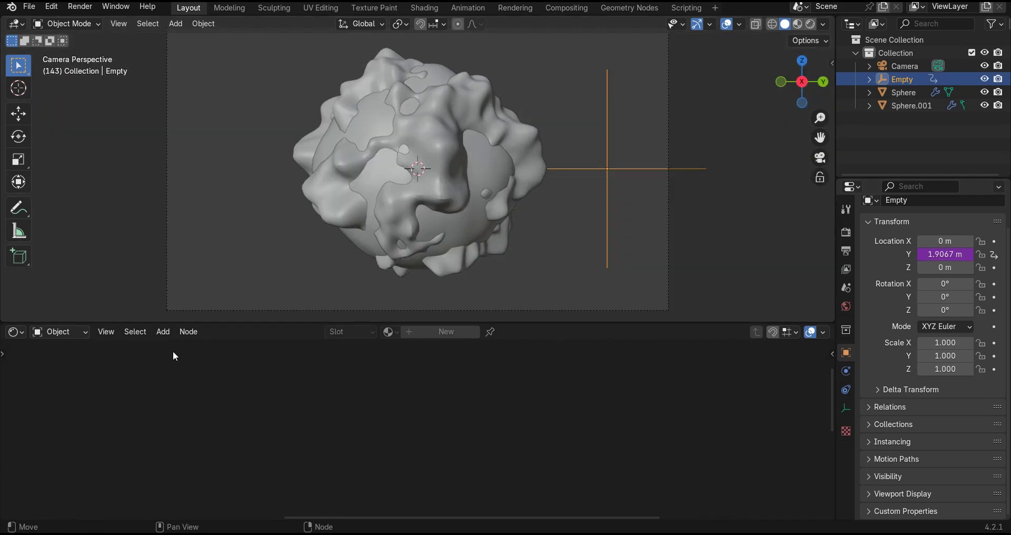